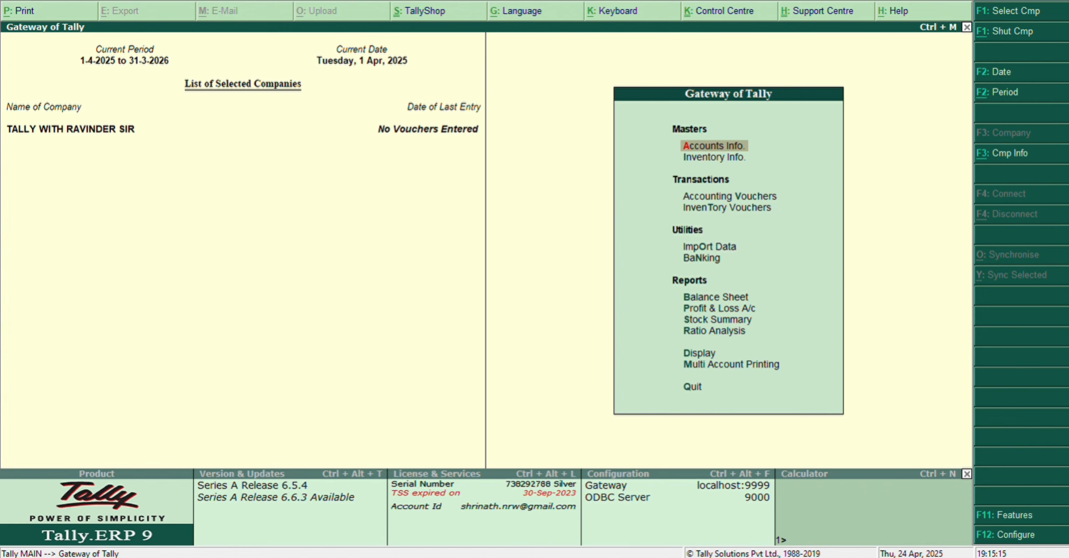
Step: Open multiple ledger creation with the parent group set to All Items
key(Return)
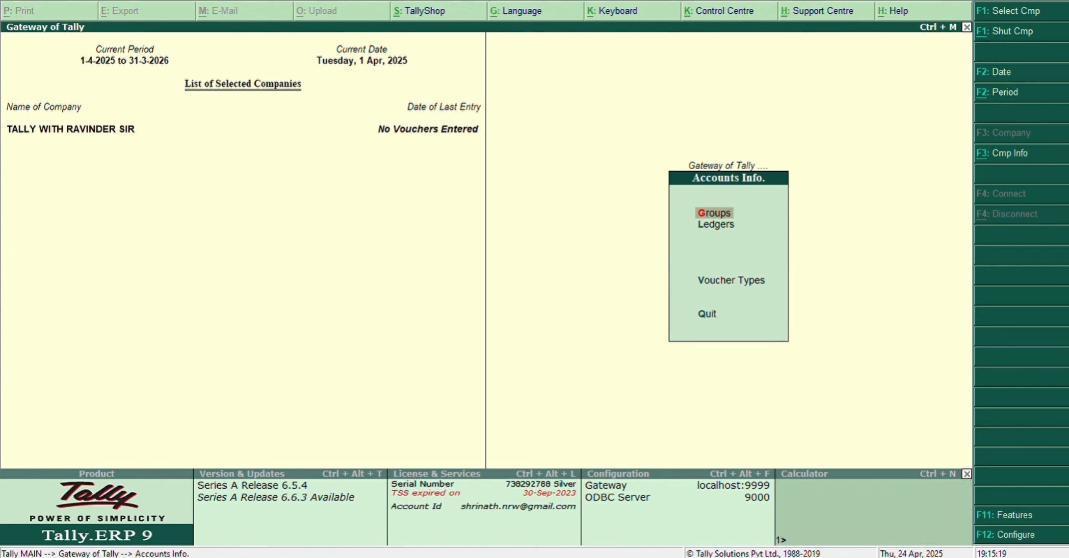
key(Down)
key(Return)
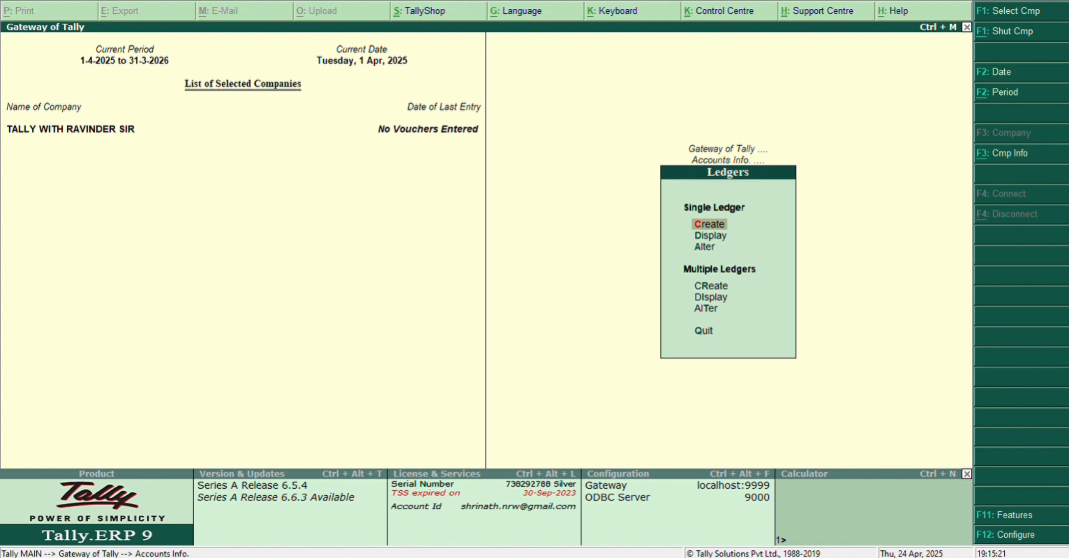
key(Down)
key(Down)
key(Down)
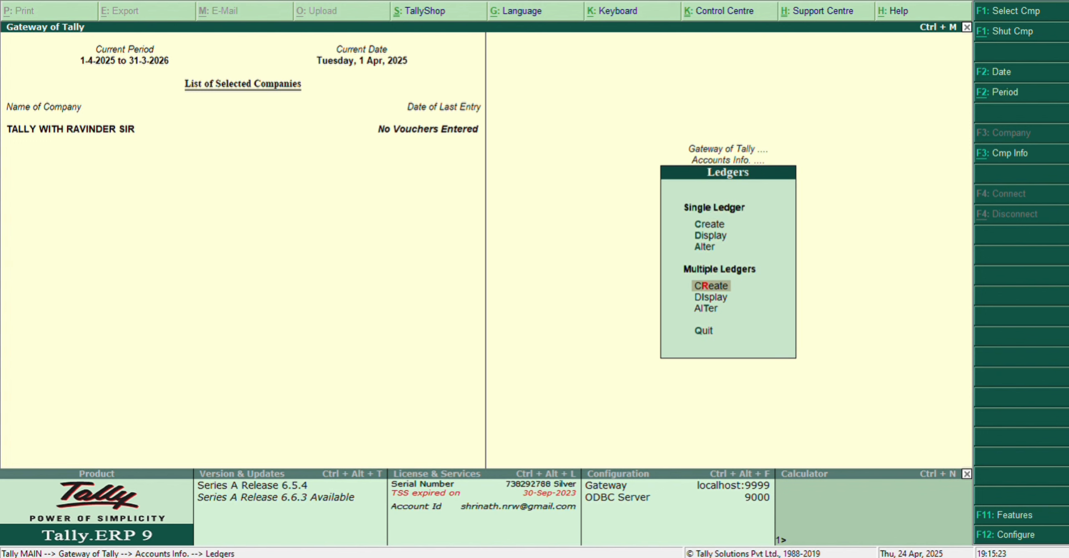
key(Return)
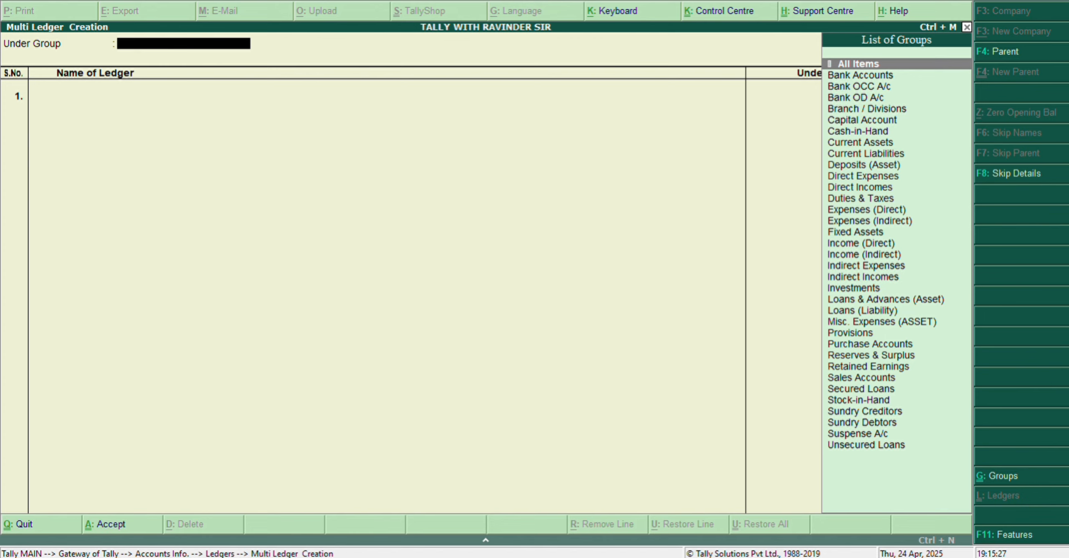
key(Return)
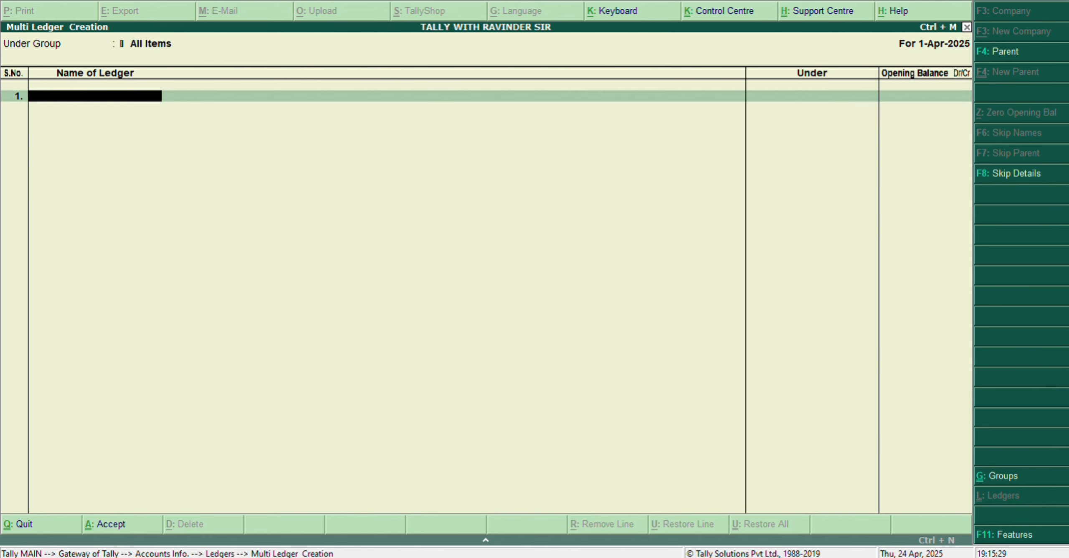
Step: Add a ledger named PROPRITOR under Capital Account, leaving its opening balance blank
text(PROPRITOR)
key(Return)
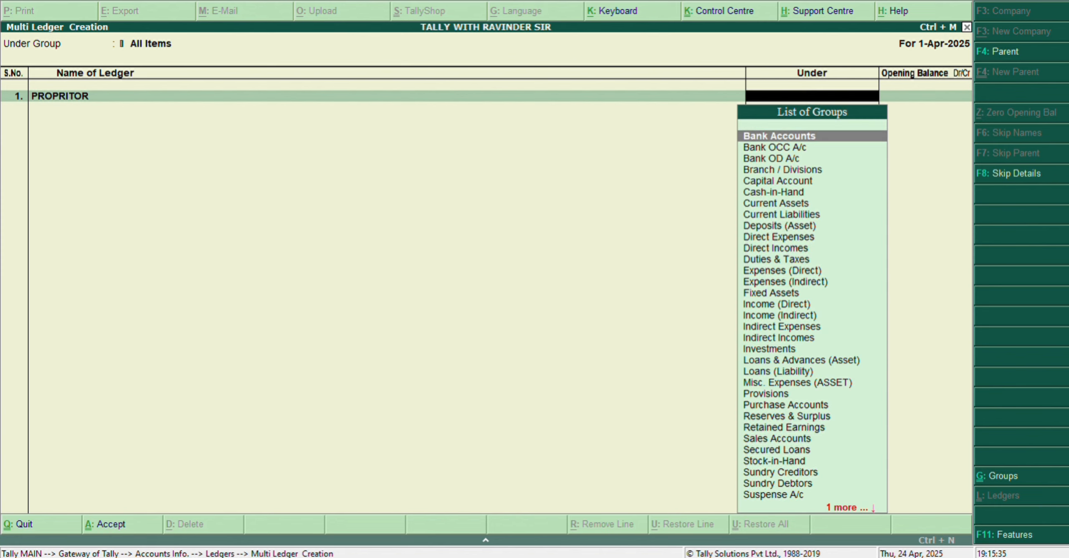
text(CAP)
key(Return)
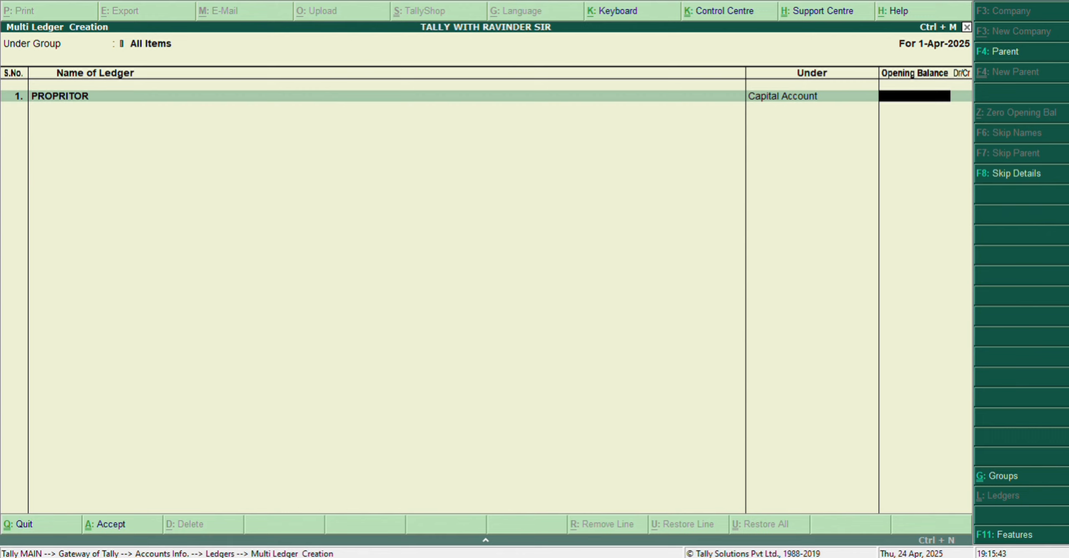
key(Return)
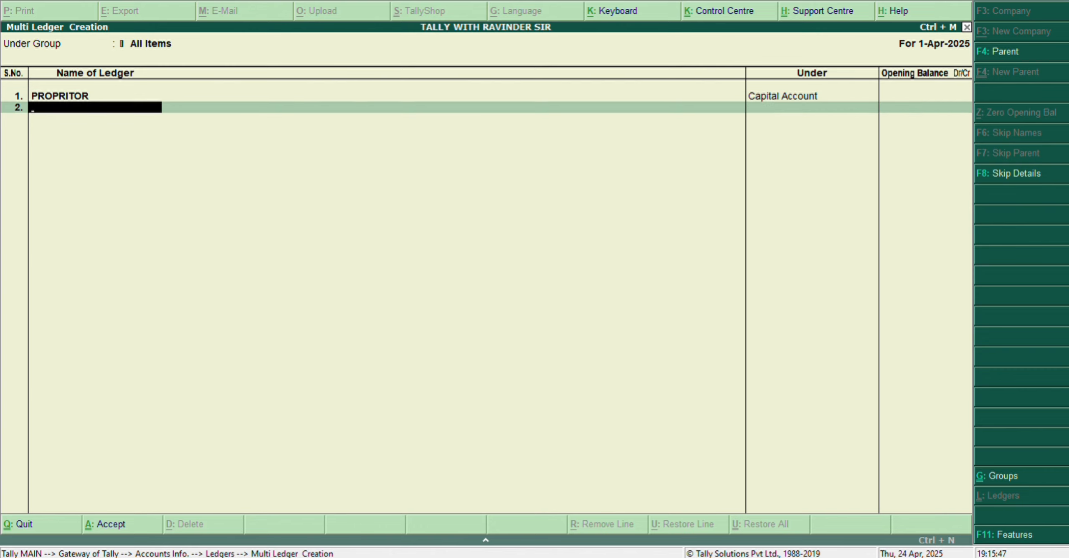
Step: Add a ledger named PURCHASE ACC under Purchase Accounts, leaving its opening balance blank
text(PURCHASE ACC)
key(Return)
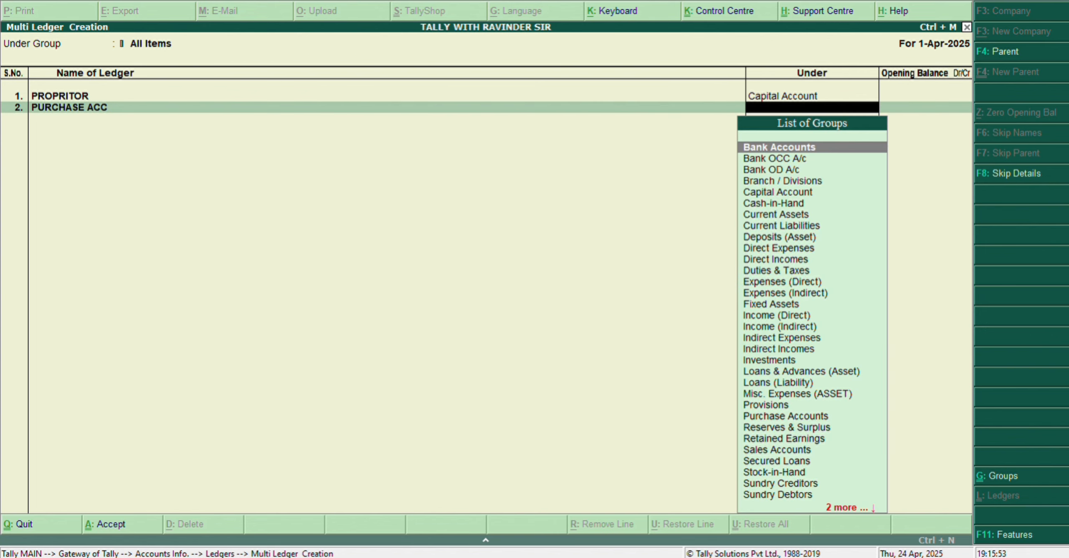
text(pur)
key(Return)
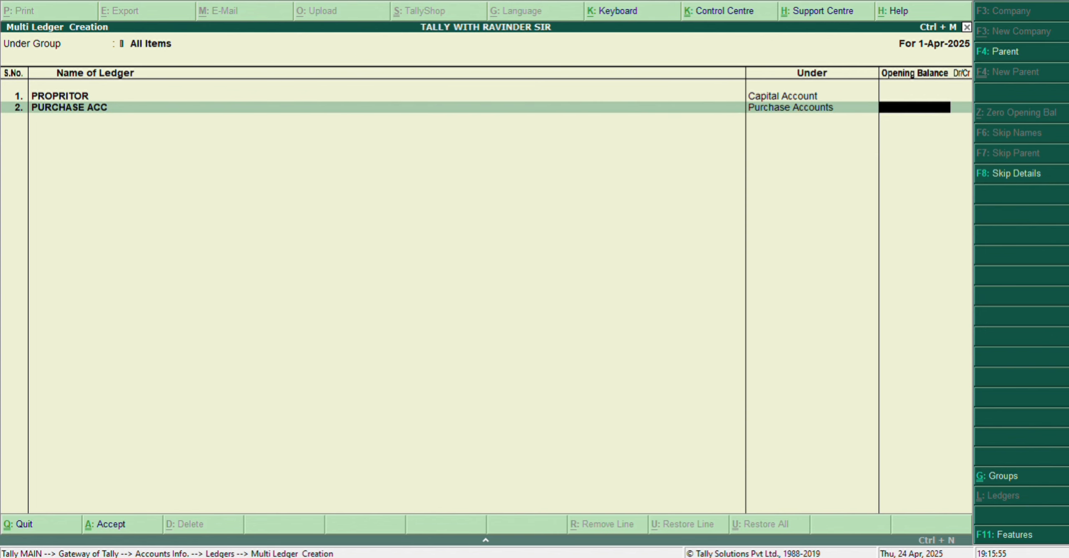
key(Return)
Step: Add a ledger named SALE ACC under Sales Accounts, leaving its opening balance blank
text(S)
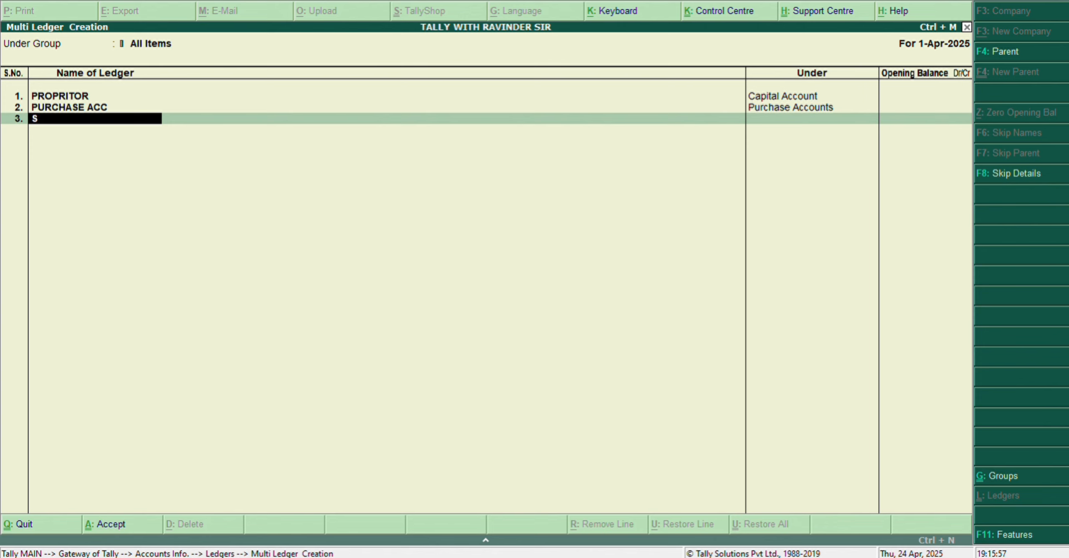
text(ALE ACC)
key(Return)
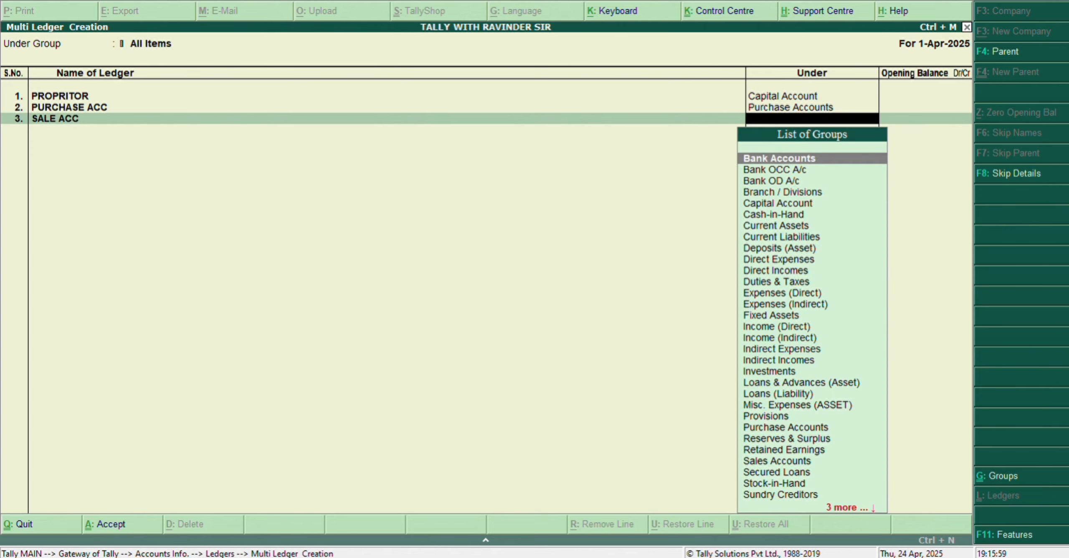
text(SALE)
key(Return)
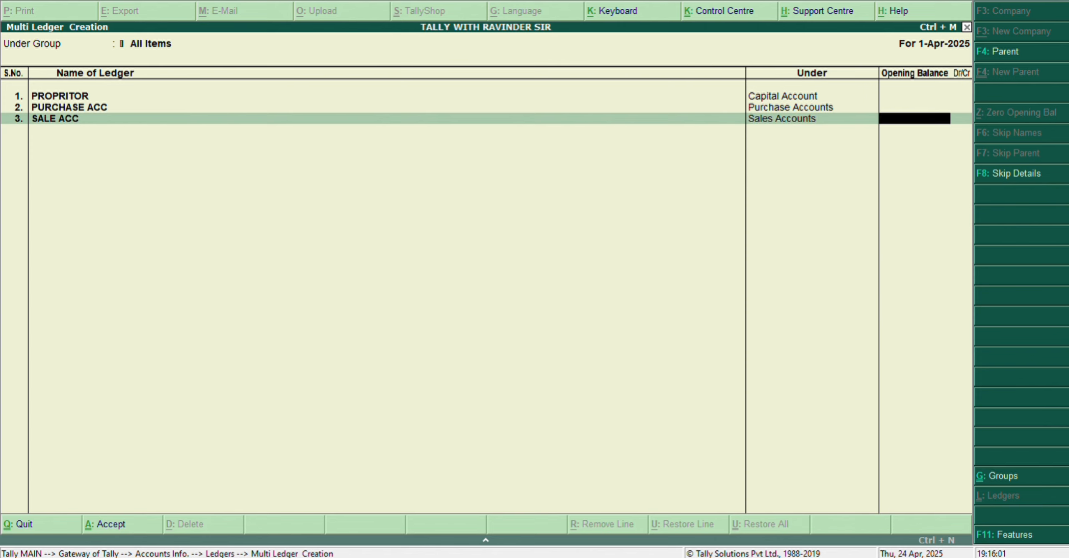
key(Return)
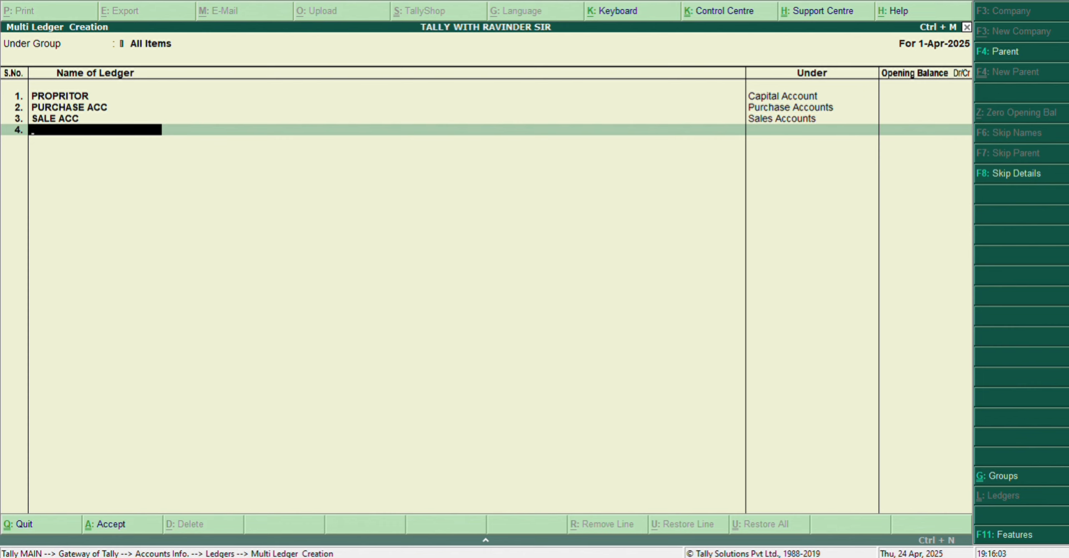
Step: Add a ledger named PURCHASE RETURN under Purchase Accounts, leaving its opening balance blank
text(PURCHASE RETURN)
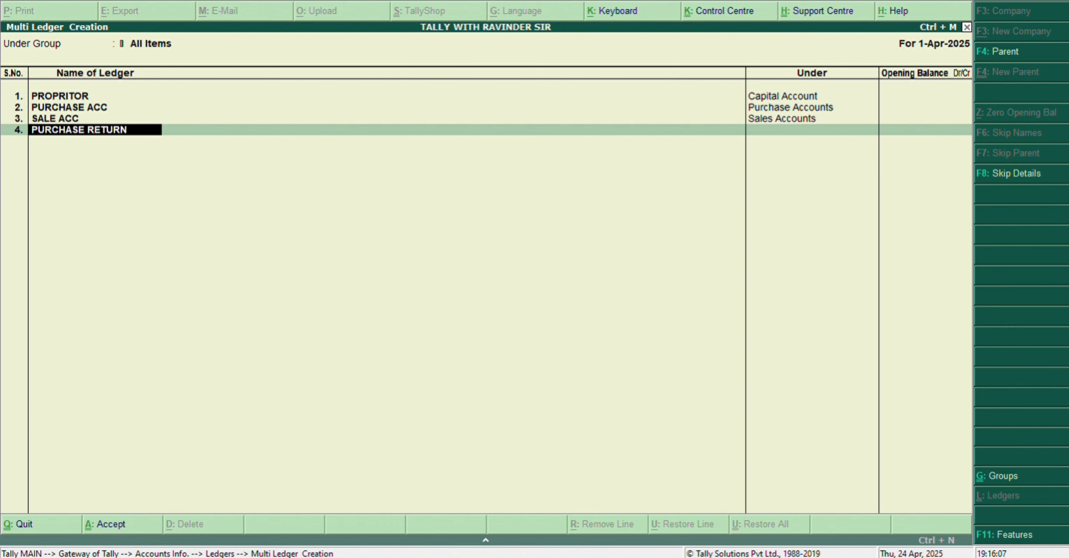
key(Return)
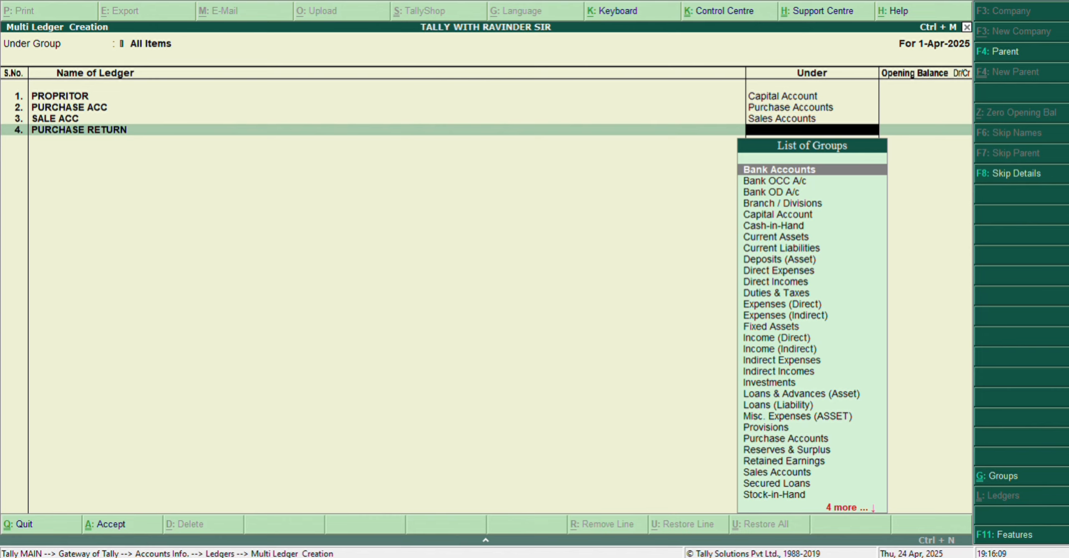
text(PUR)
key(Return)
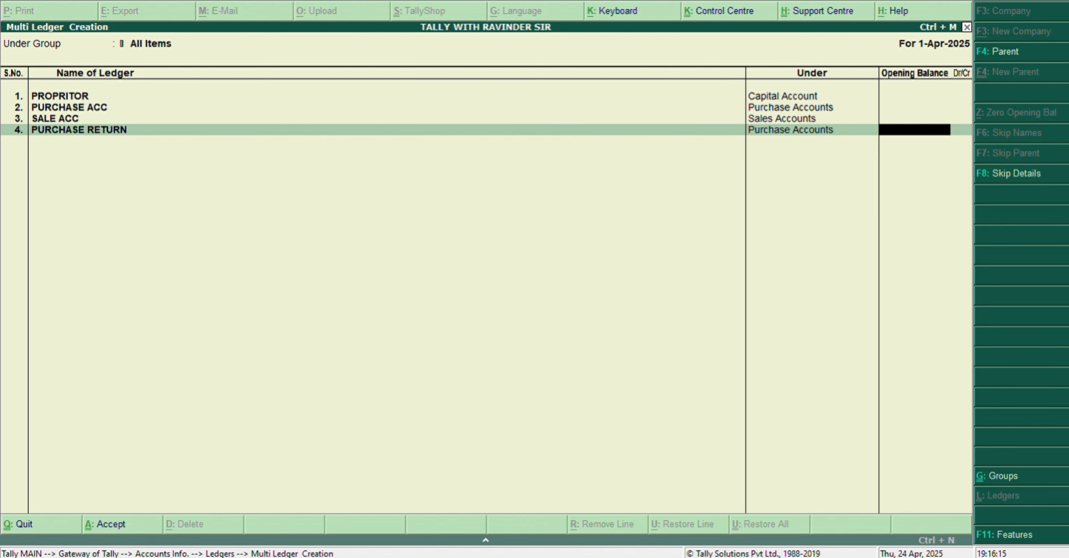
key(Return)
Step: Add a ledger named SALES RETURN under Sales Accounts, leaving its opening balance blank
text(SALE)
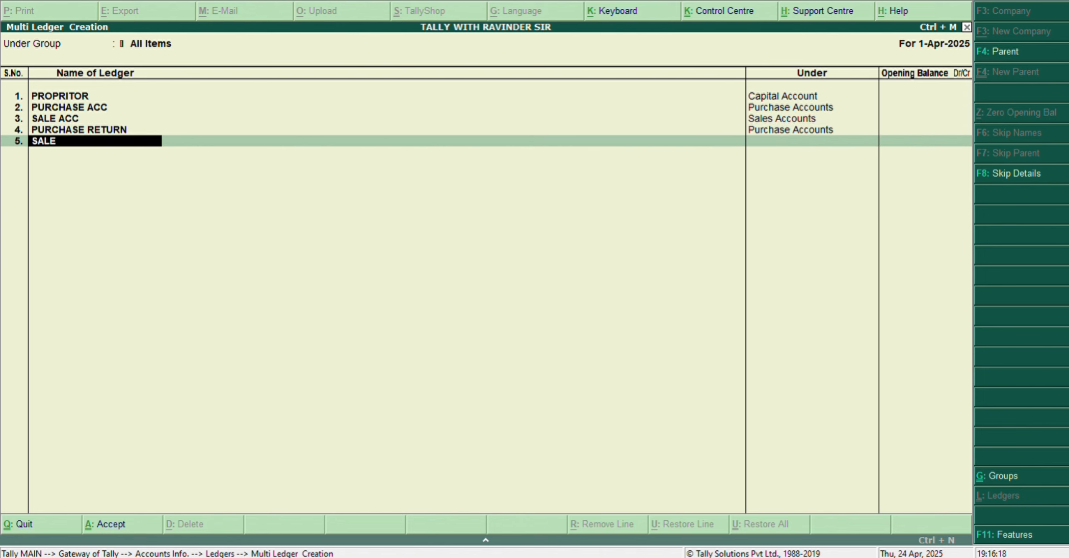
text(S RETURN)
key(Return)
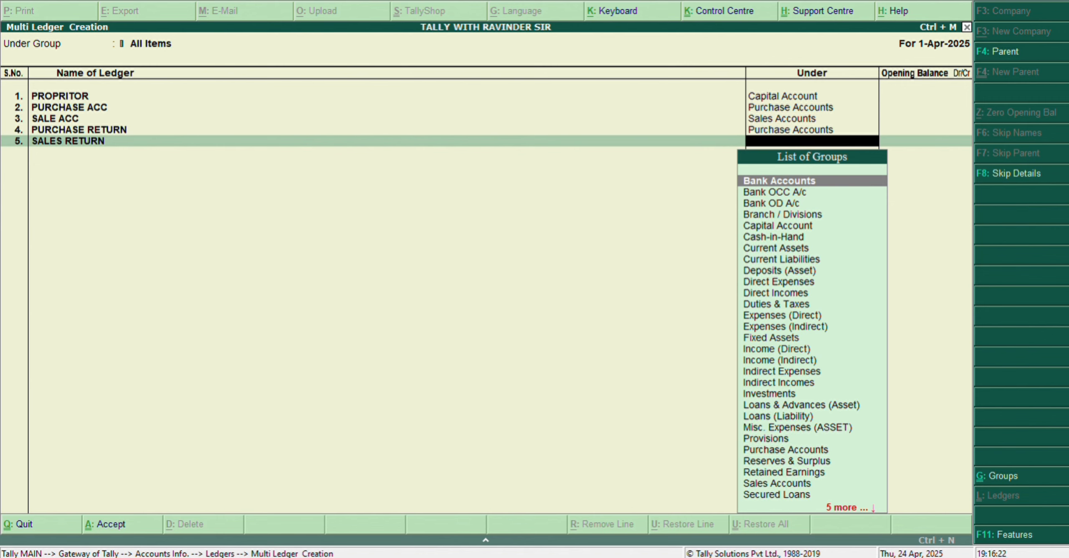
text(SALE)
key(Return)
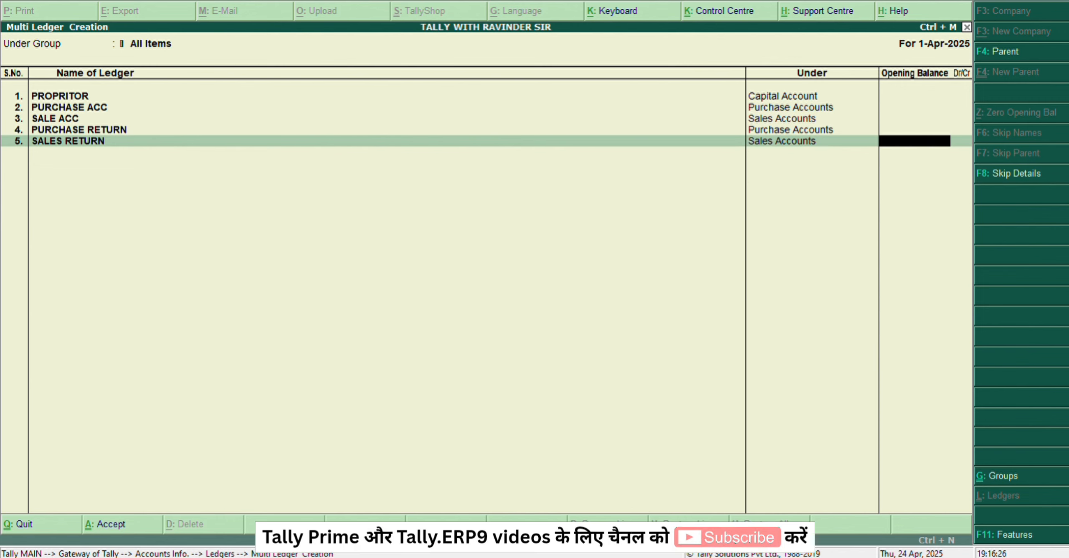
key(Return)
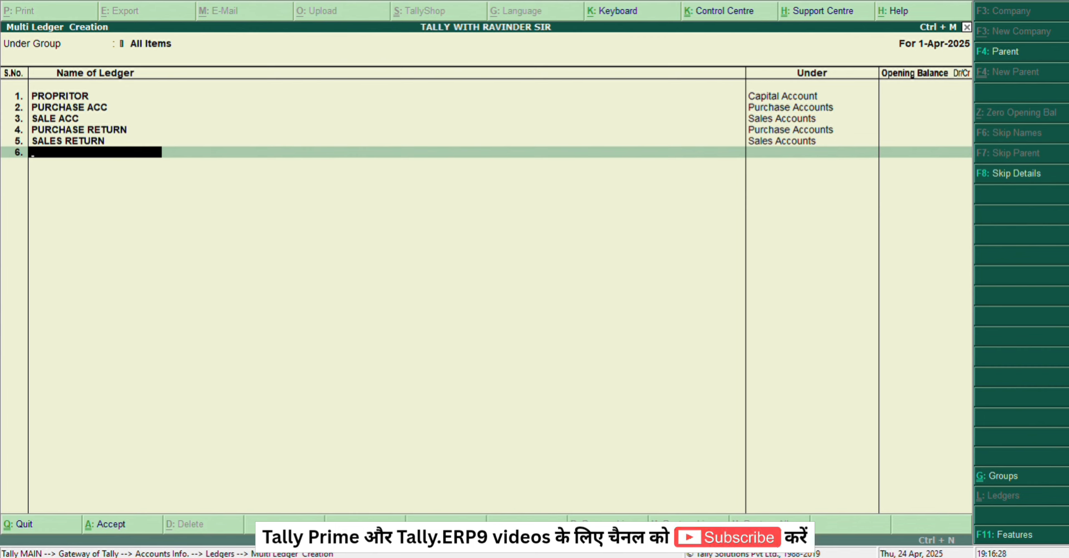
Step: Add a ledger named PNB BANK under Bank Accounts, leaving its opening balance blank
text(BANK)
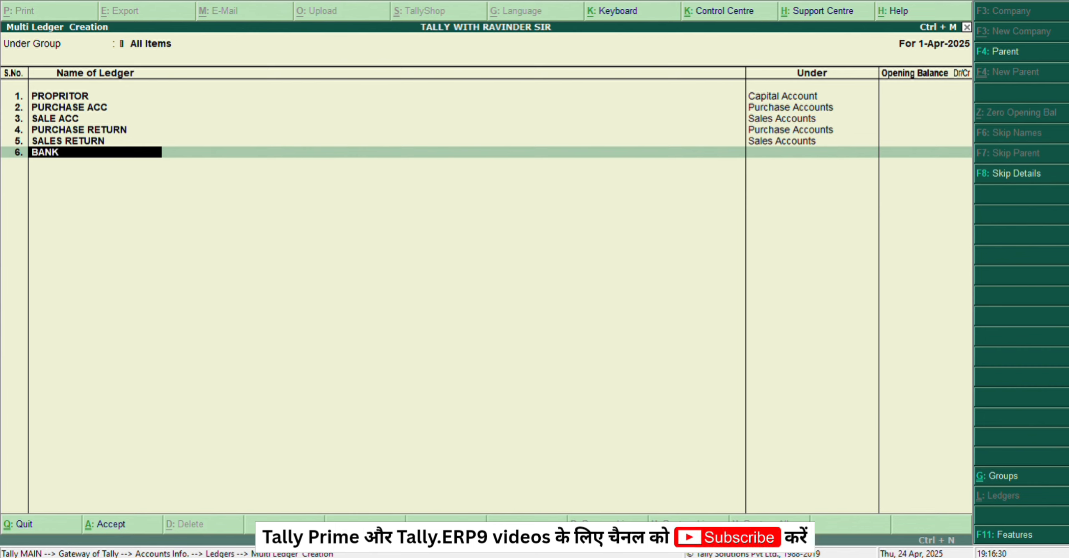
key(BackSpace)
key(BackSpace)
key(BackSpace)
key(BackSpace)
text(PNB )
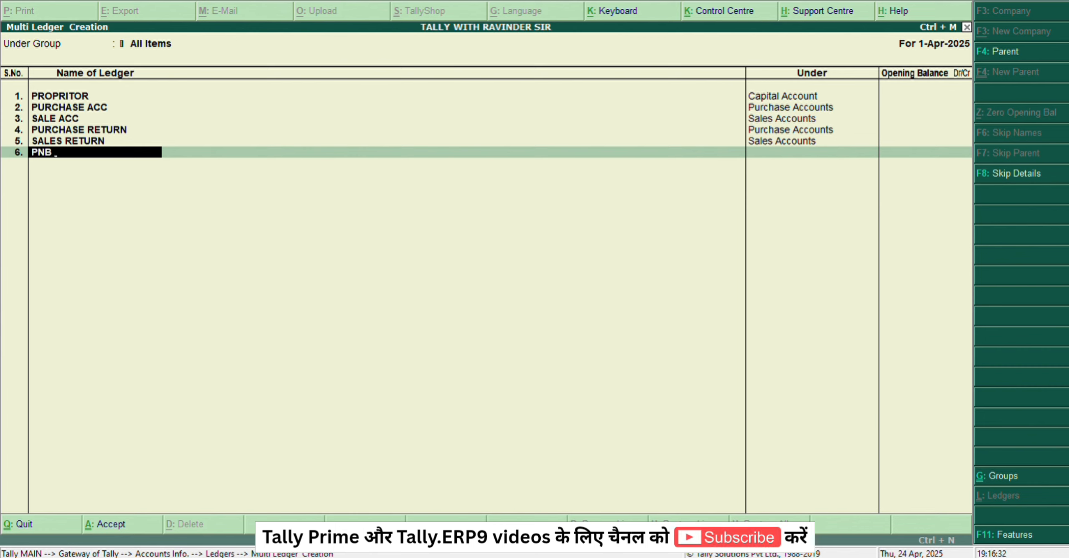
text(BANK)
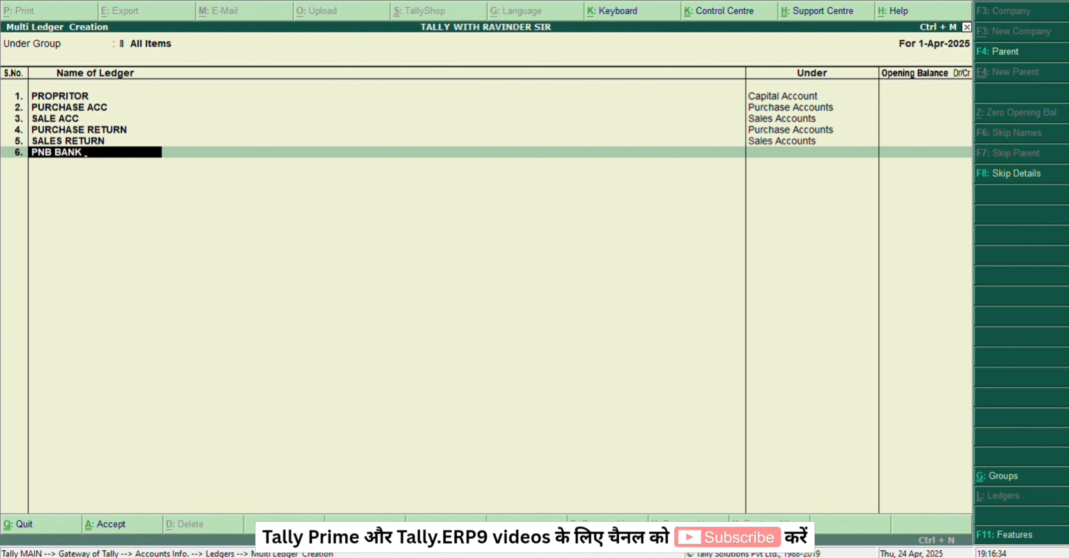
text( A)
key(BackSpace)
key(BackSpace)
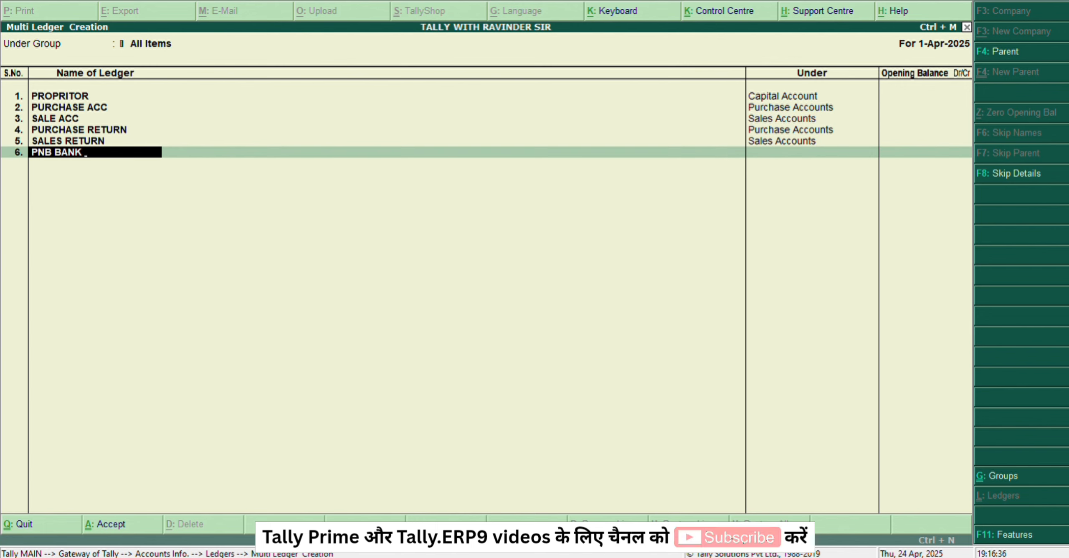
key(Return)
text(BANK)
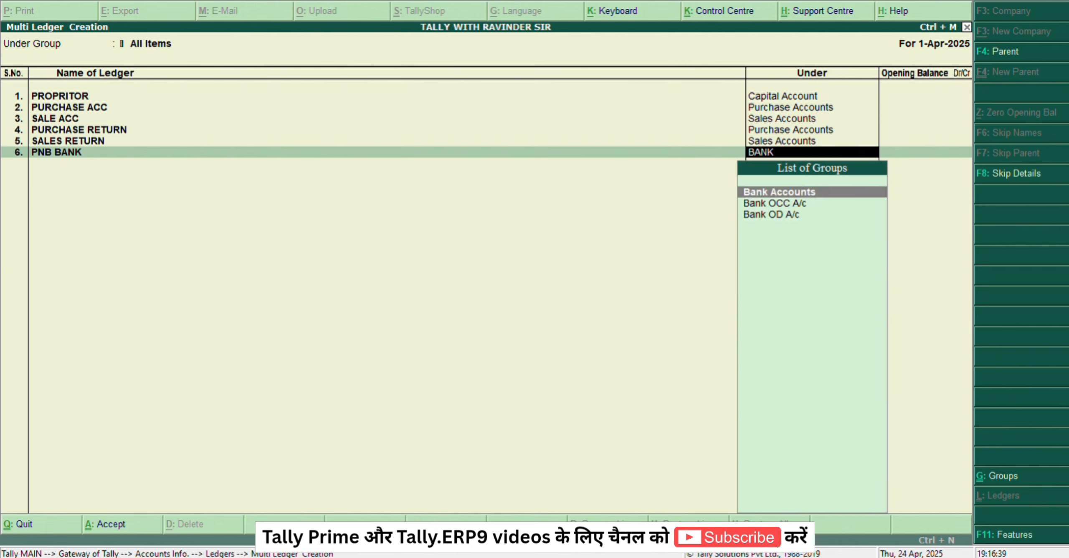
key(Return)
key(Return)
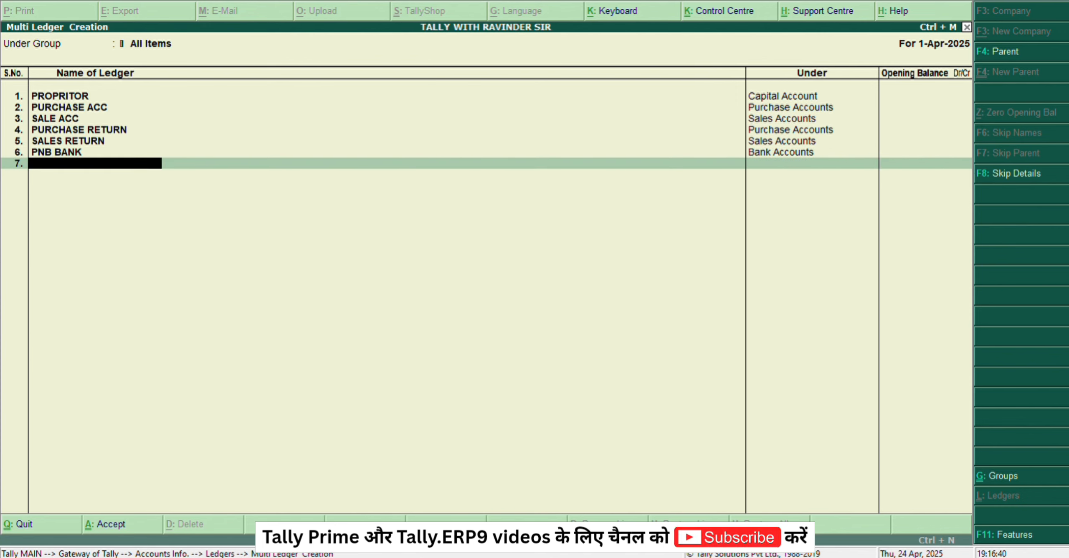
Step: Add a ledger named PNB LIMIT under Bank OD A/c, leaving its opening balance blank
text(PNB LIMIT)
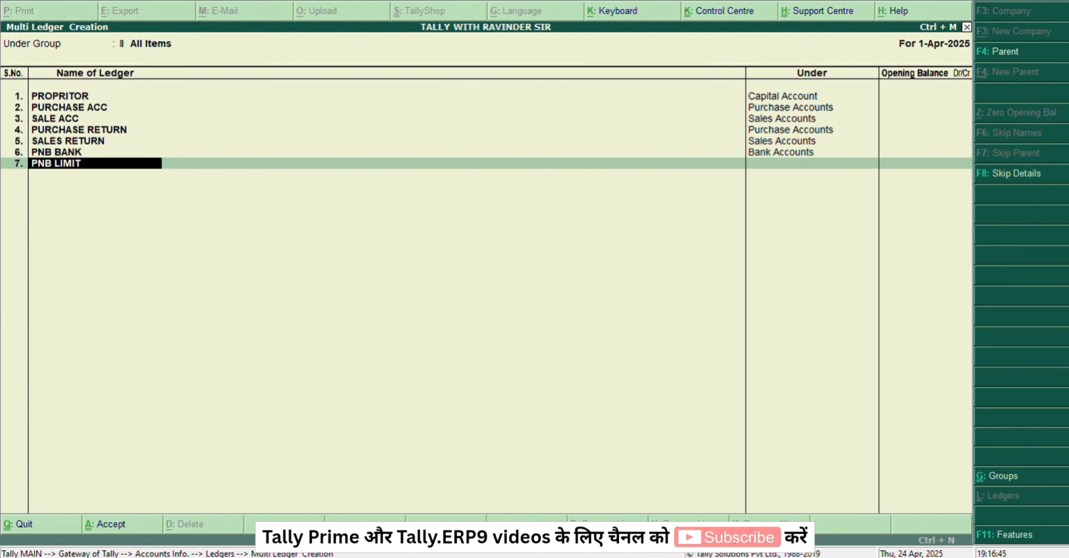
key(Return)
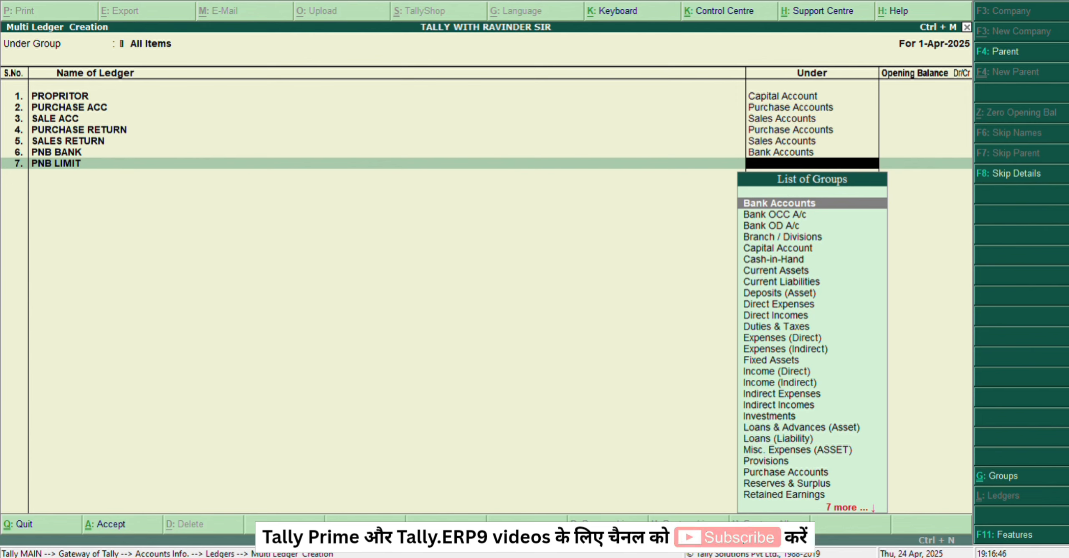
text(BANK)
key(Down)
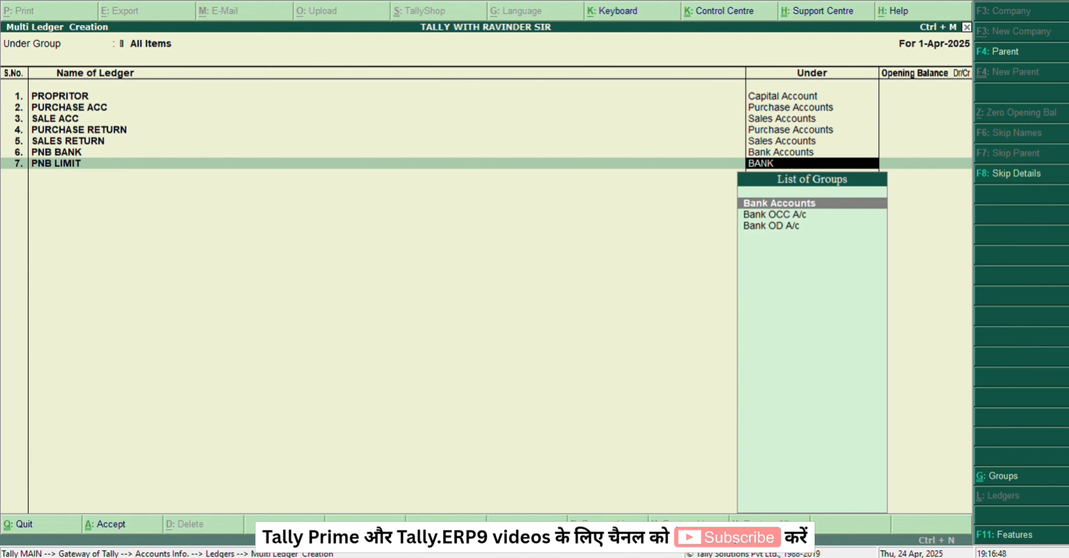
key(Down)
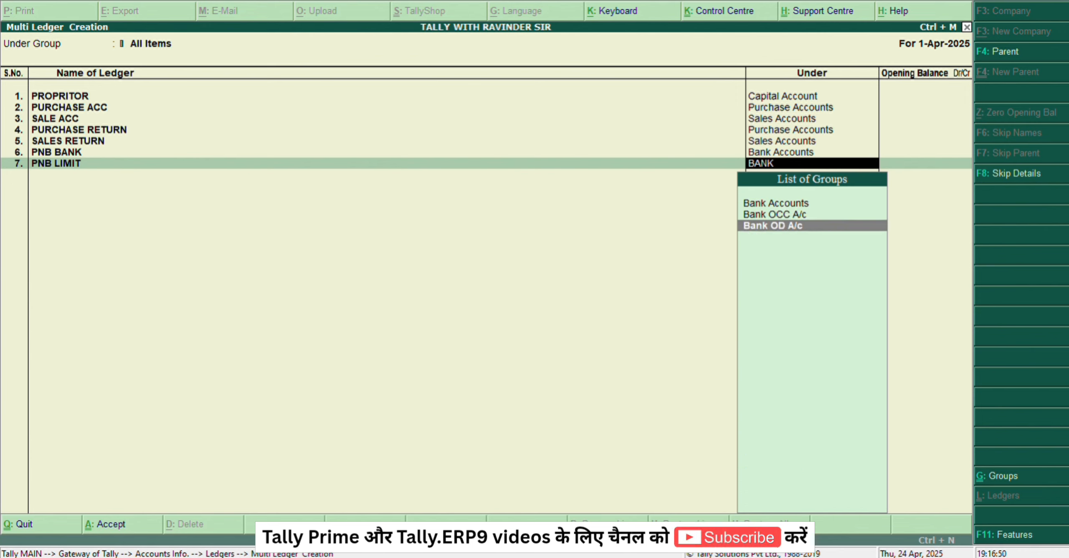
key(Return)
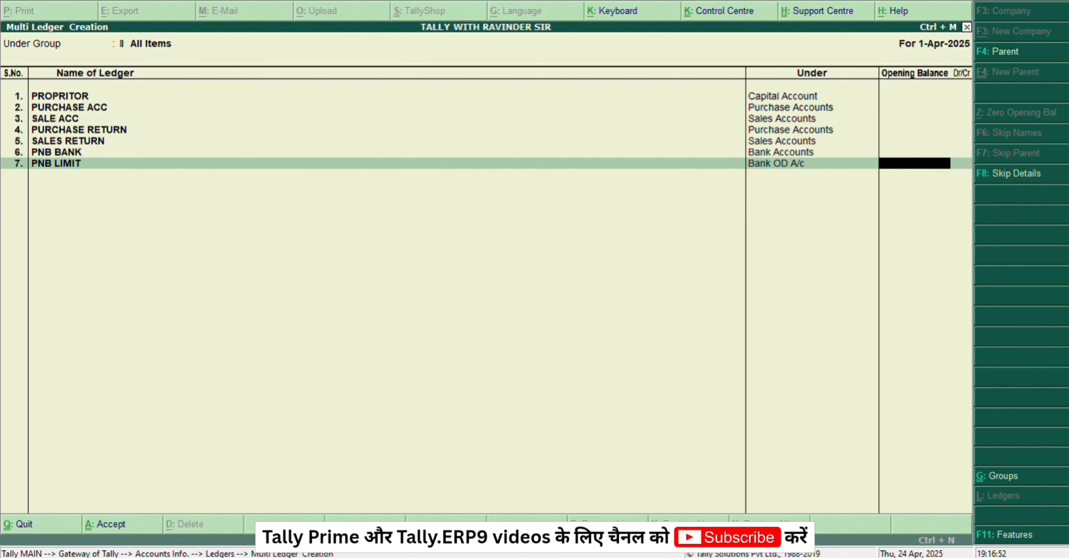
key(Return)
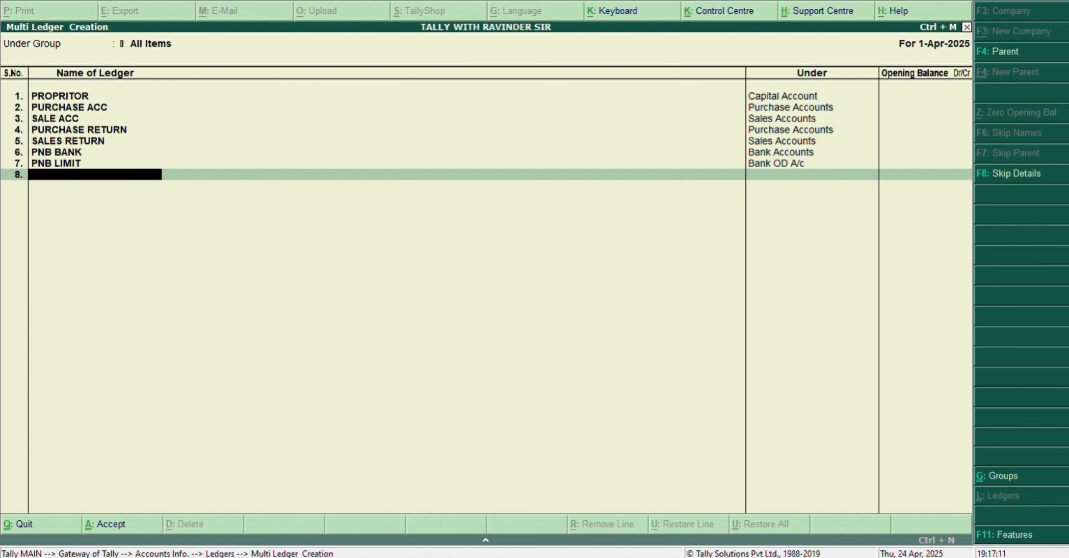
Step: Add a ledger named IGST under Duties & Taxes, leaving its opening balance blank
text(IGST)
key(Return)
text(Du)
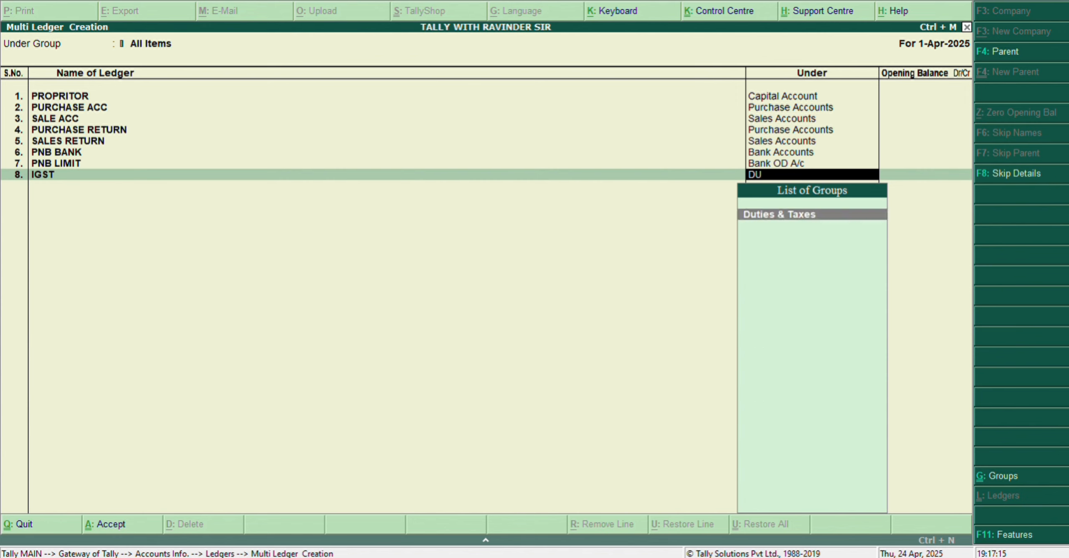
key(Return)
Step: Add a ledger named CGST under Duties & Taxes, leaving its opening balance blank
key(Return)
text(CGST)
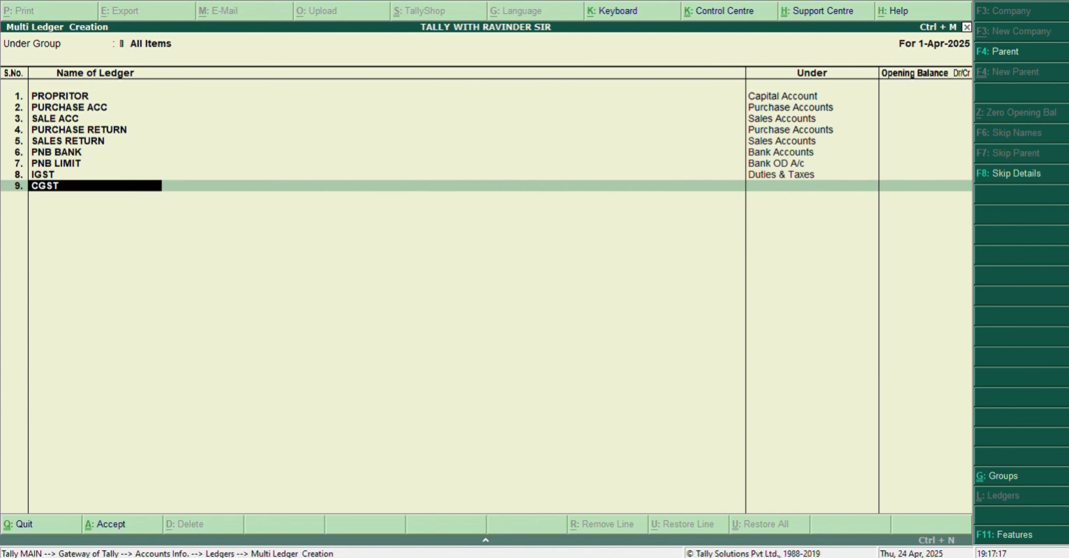
key(Return)
text(Du)
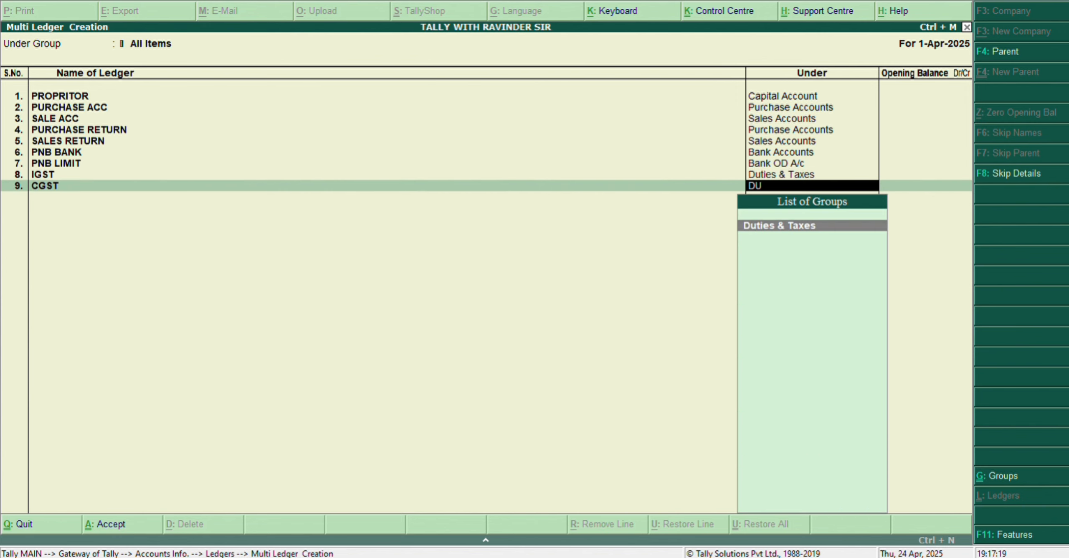
Step: Add a ledger named SGST under Duties & Taxes, leaving its opening balance blank
key(Return)
key(Return)
text(SGST)
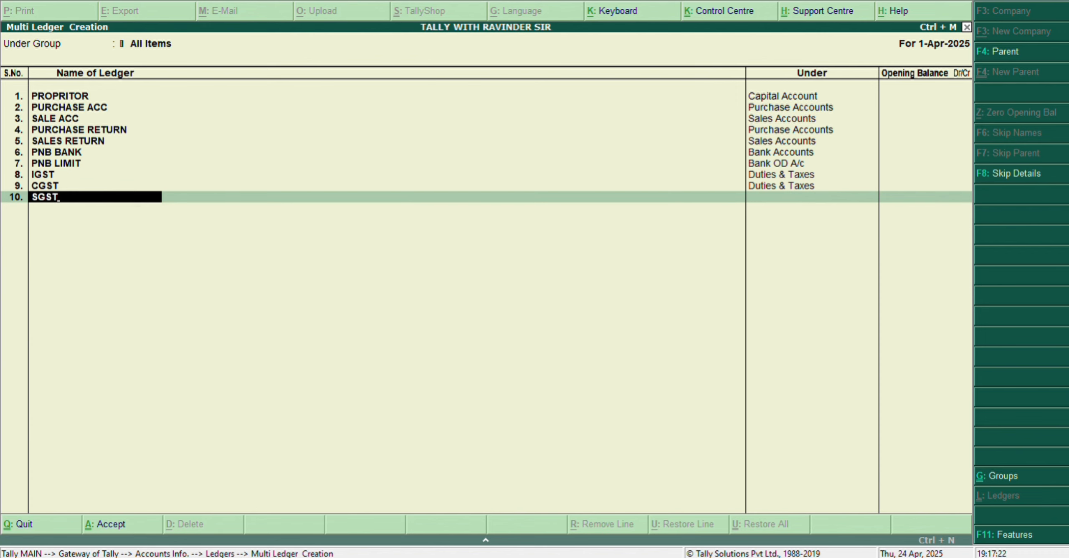
key(Return)
text(Du)
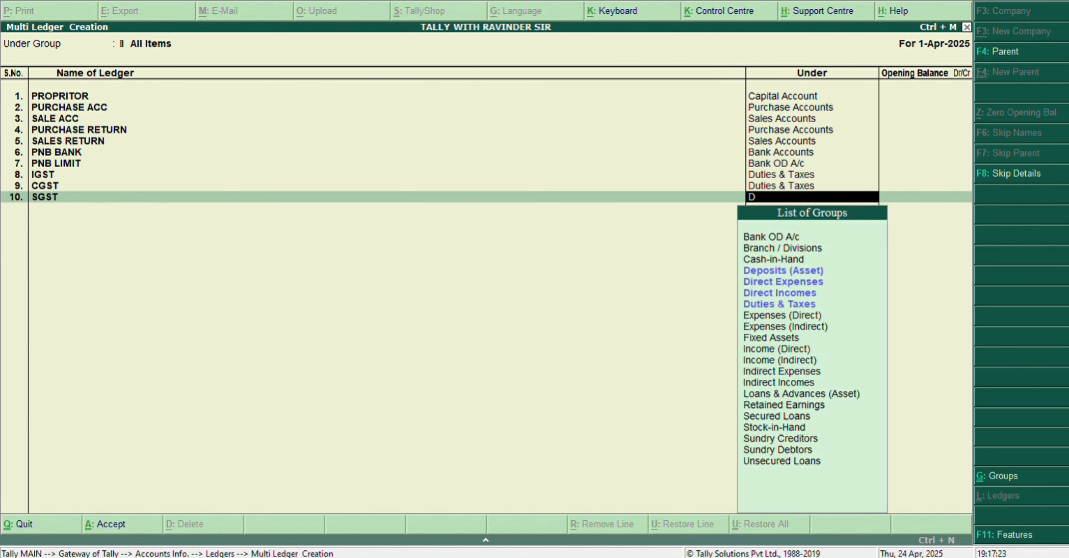
Step: Add a ledger named ABC LIMITED under Sundry Creditors, leaving its opening balance blank
key(Return)
key(Return)
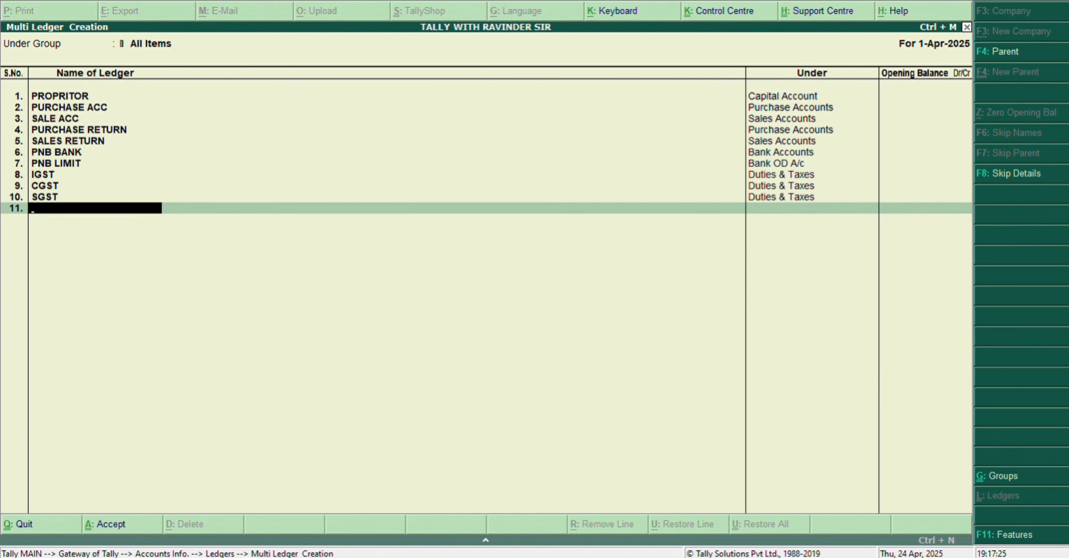
text(ABC LIMITED)
key(Return)
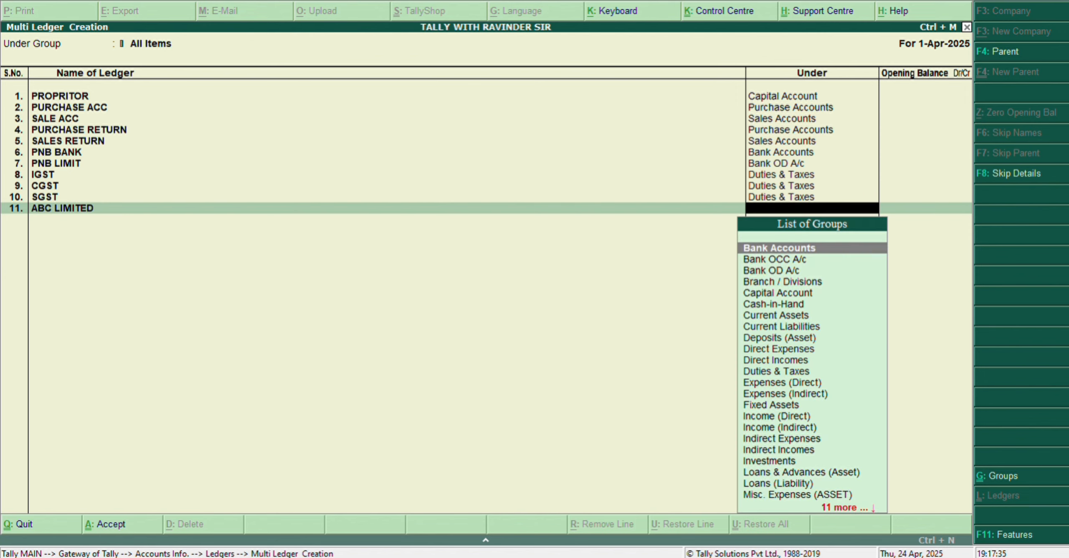
text(cred)
key(Return)
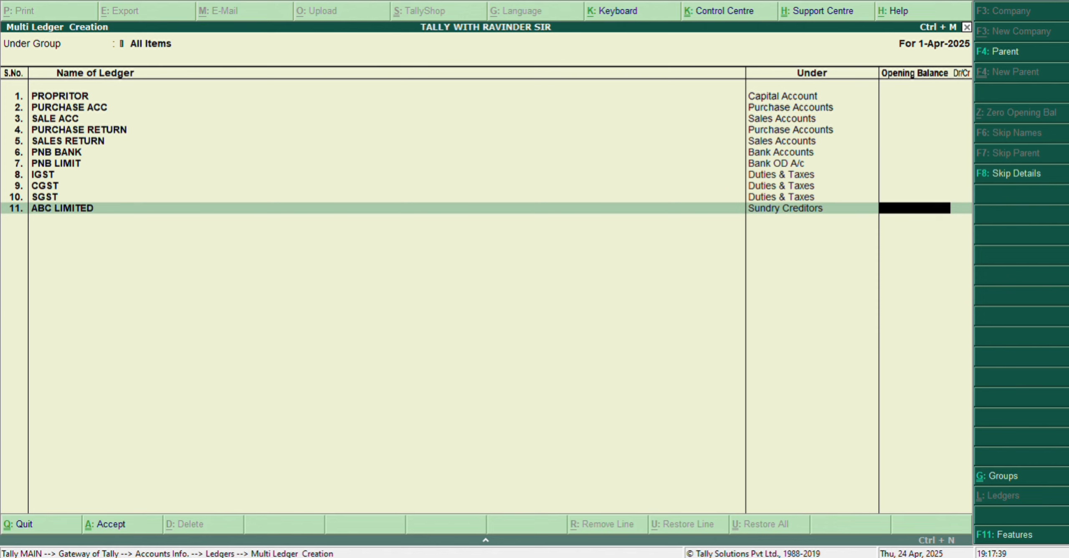
key(Return)
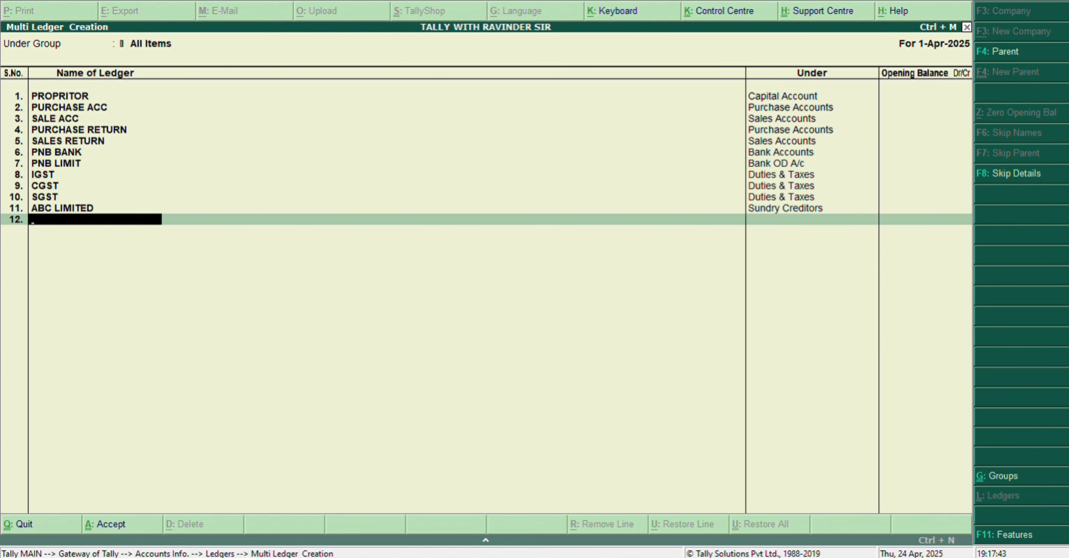
Step: Add a ledger named SATPAL SONS under Sundry Debtors, leaving its opening balance blank
text(SATPAL SONS)
key(Return)
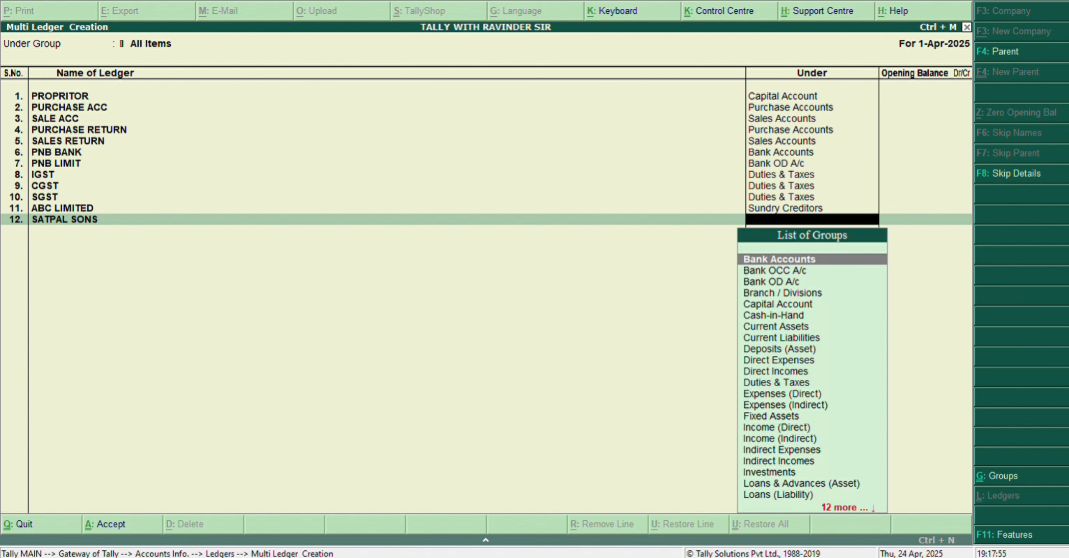
text(DE)
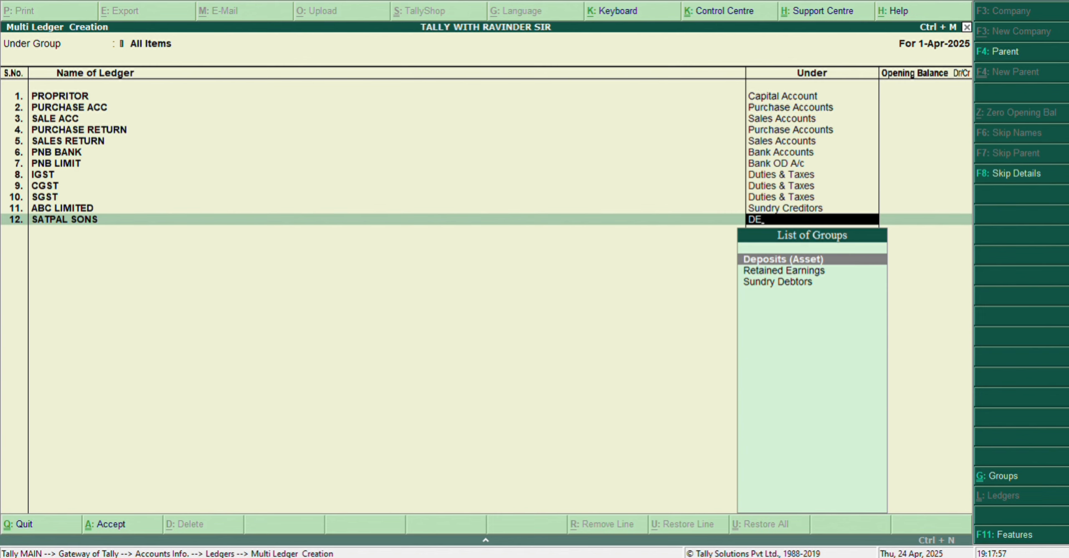
text(B)
key(Return)
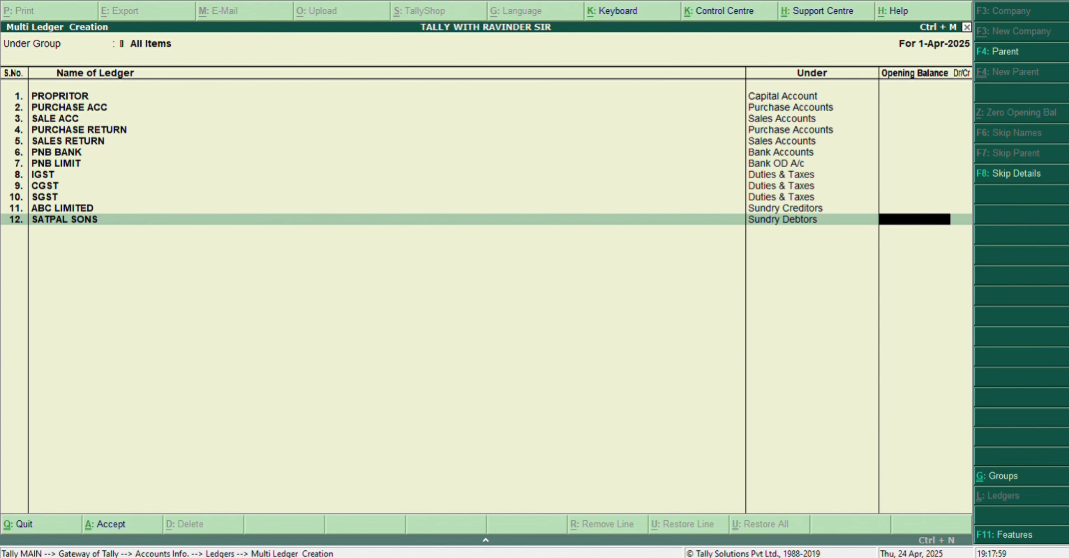
key(Return)
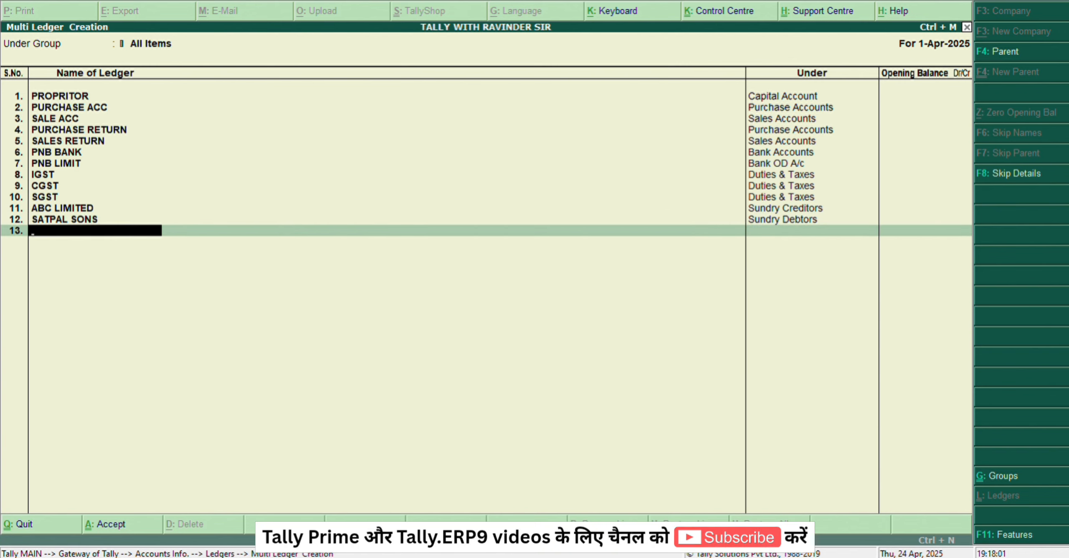
Step: Add a ledger named ROUND OFF under Indirect Expenses, leaving its opening balance blank
text(ROUND)
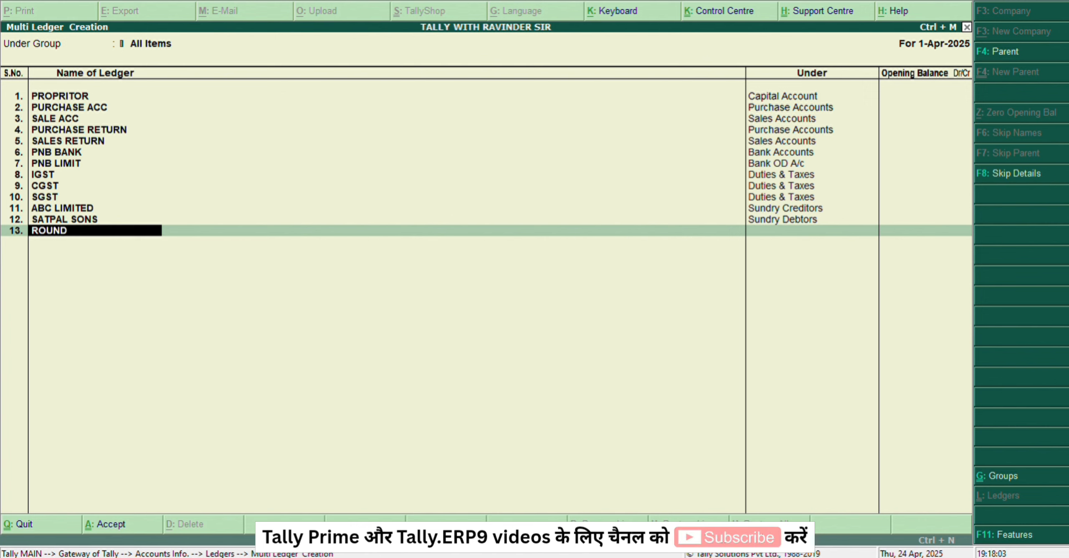
text( OFF)
key(Return)
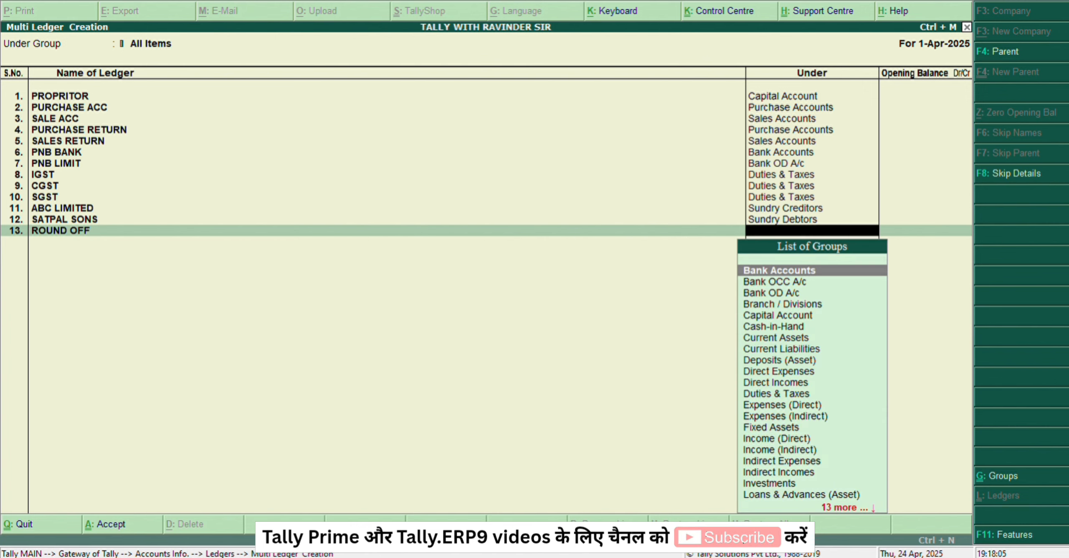
text(IND)
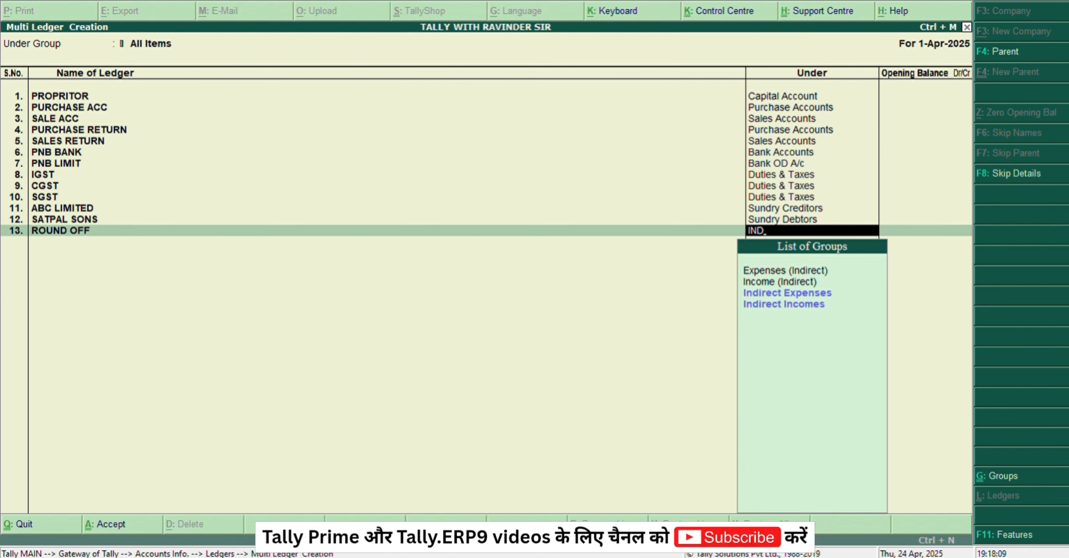
key(Down)
key(Down)
key(Return)
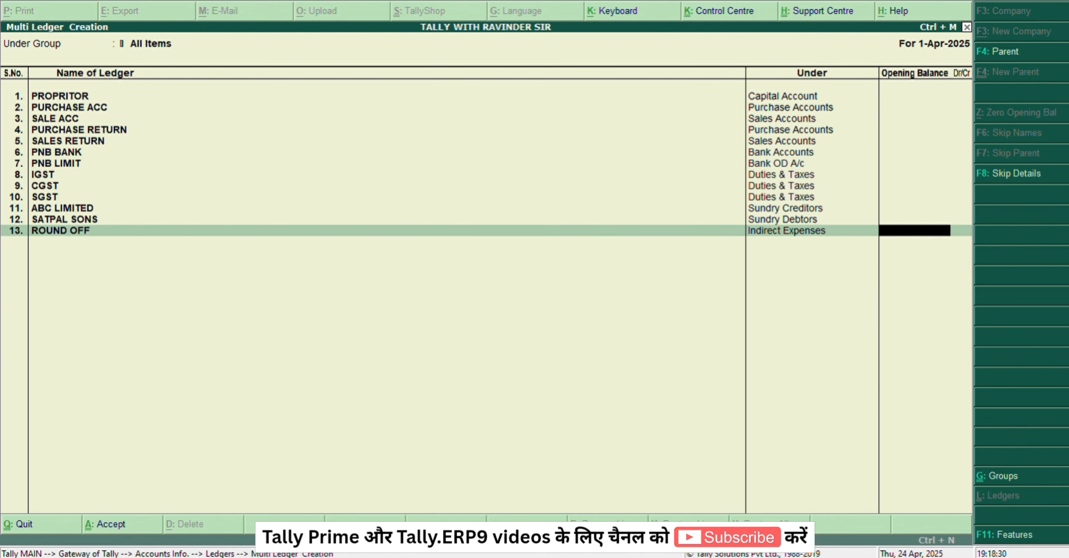
key(Return)
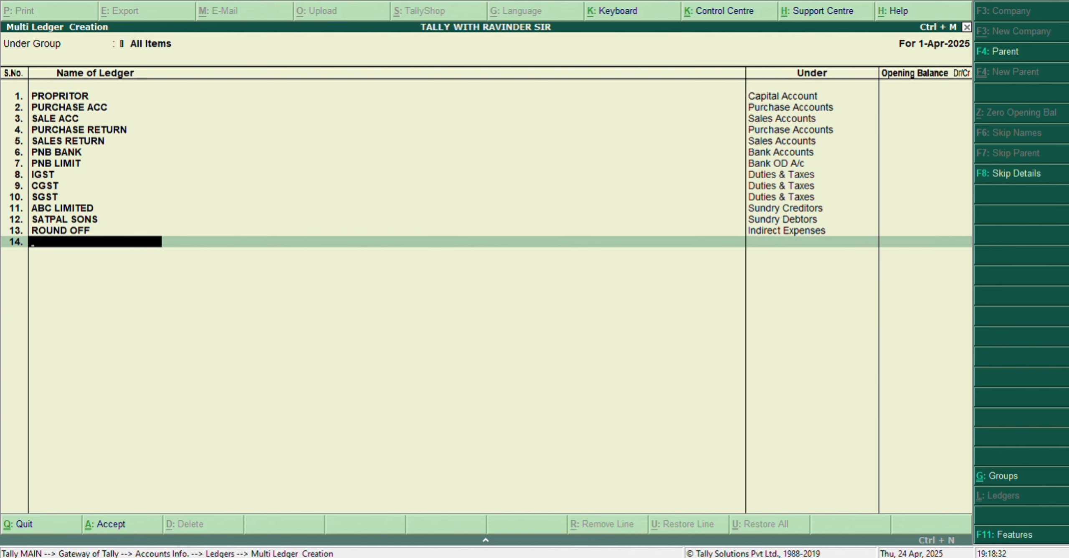
Step: Add a ledger named FRIEGHT CHARGES under Indirect Expenses, leaving its opening balance blank
text(FRIEGHT CHARGES)
key(Return)
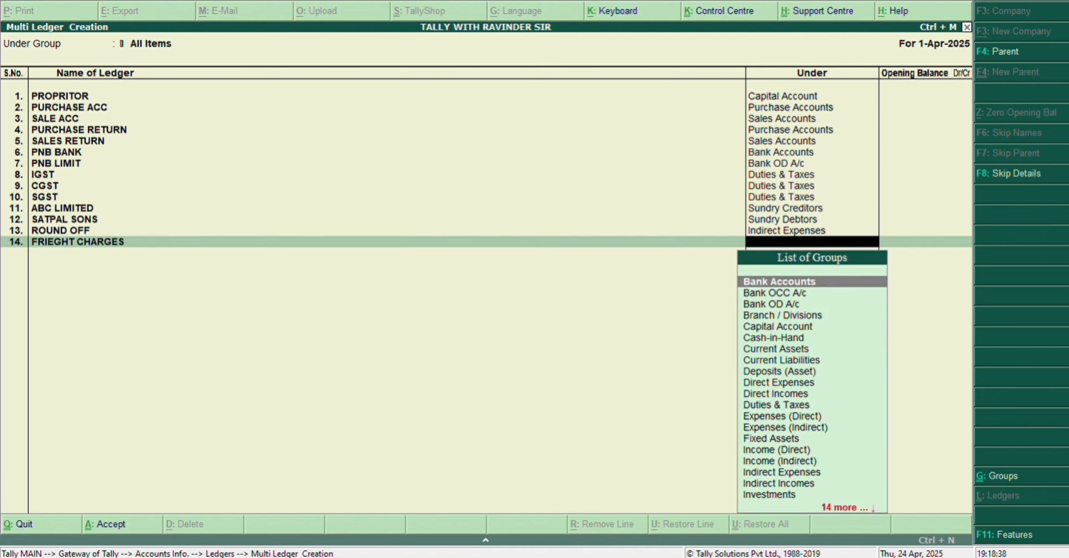
text(ind)
key(Down)
key(Down)
key(Return)
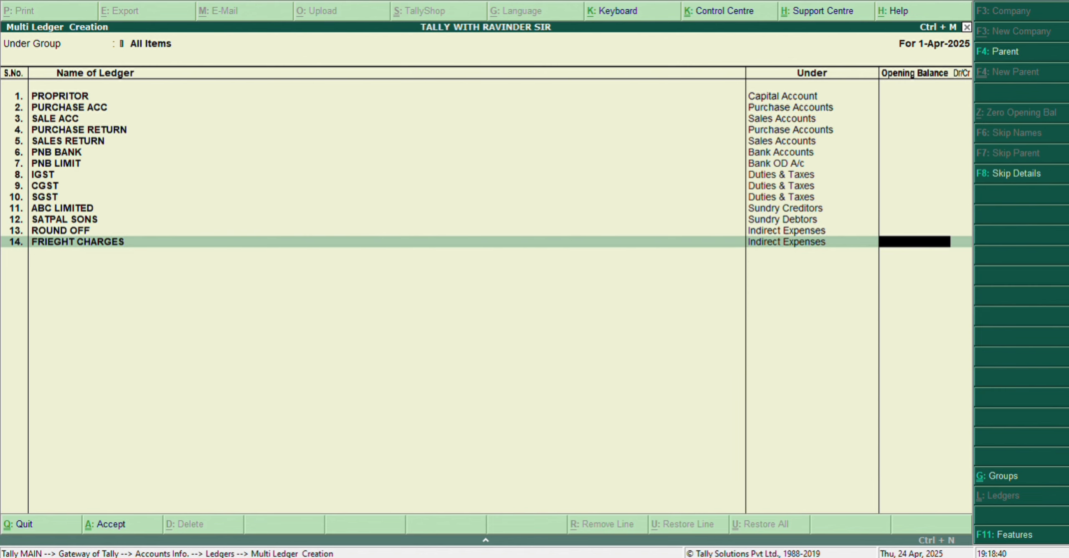
key(Return)
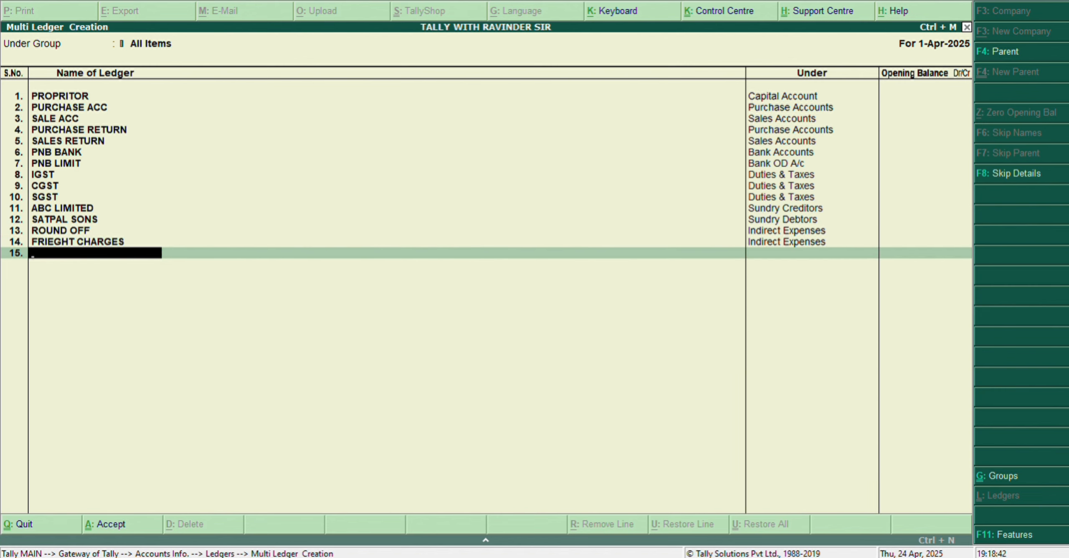
Step: Add a ledger named LABOUR EXP under Indirect Expenses, leaving its opening balance blank
text(LABOUR EXP)
key(Return)
text(IND)
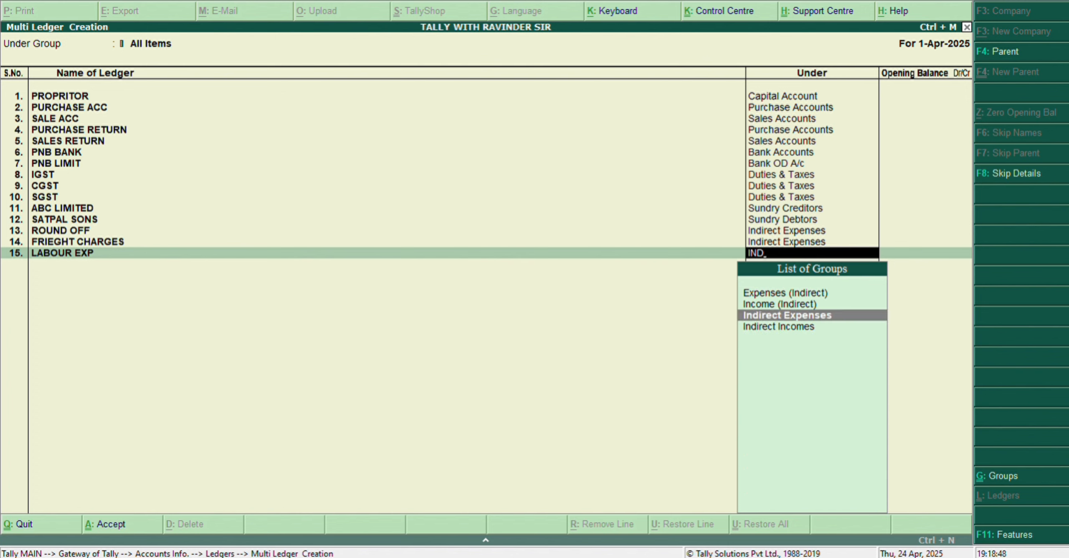
key(Return)
key(BackSpace)
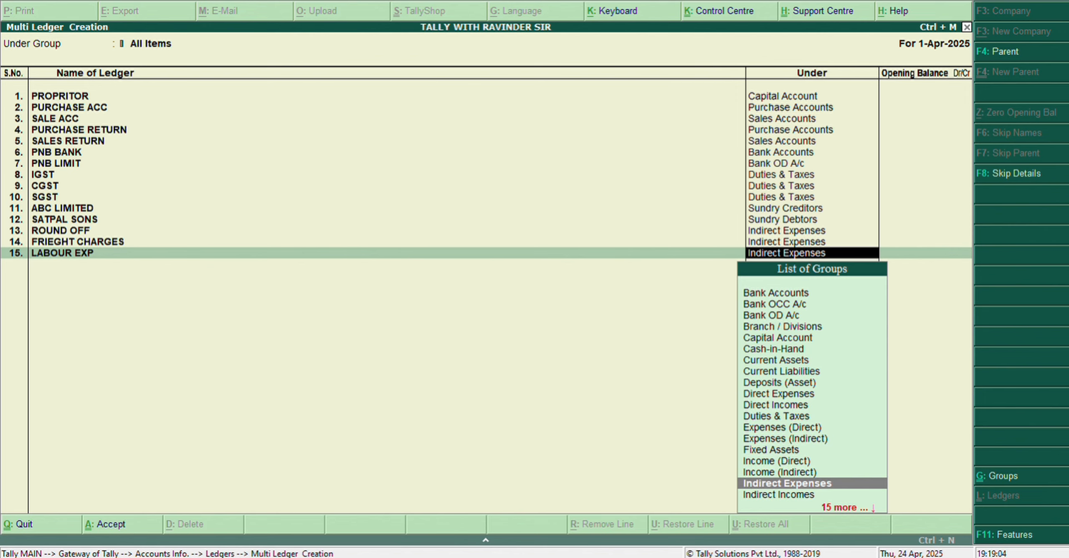
key(Return)
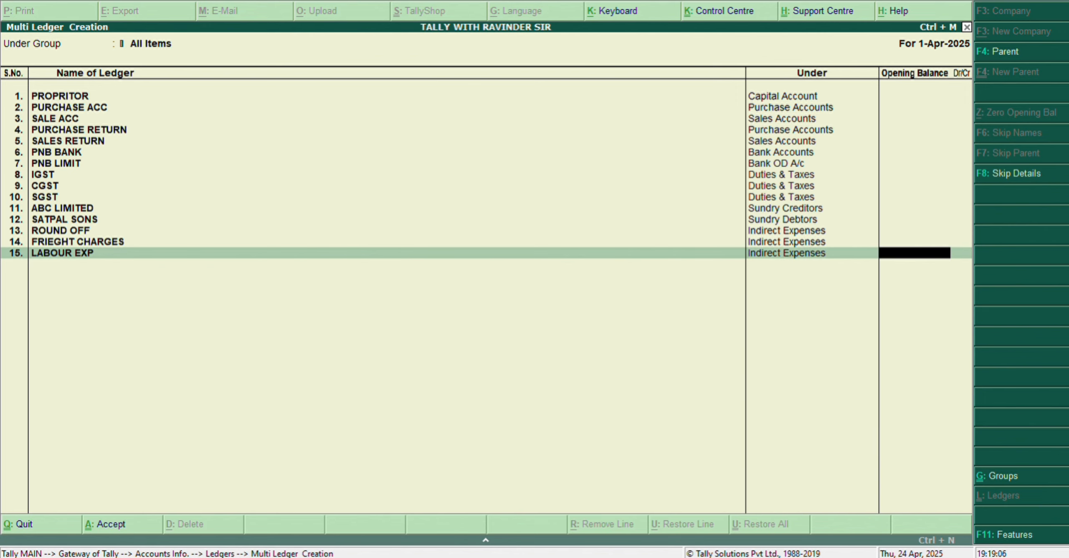
key(Return)
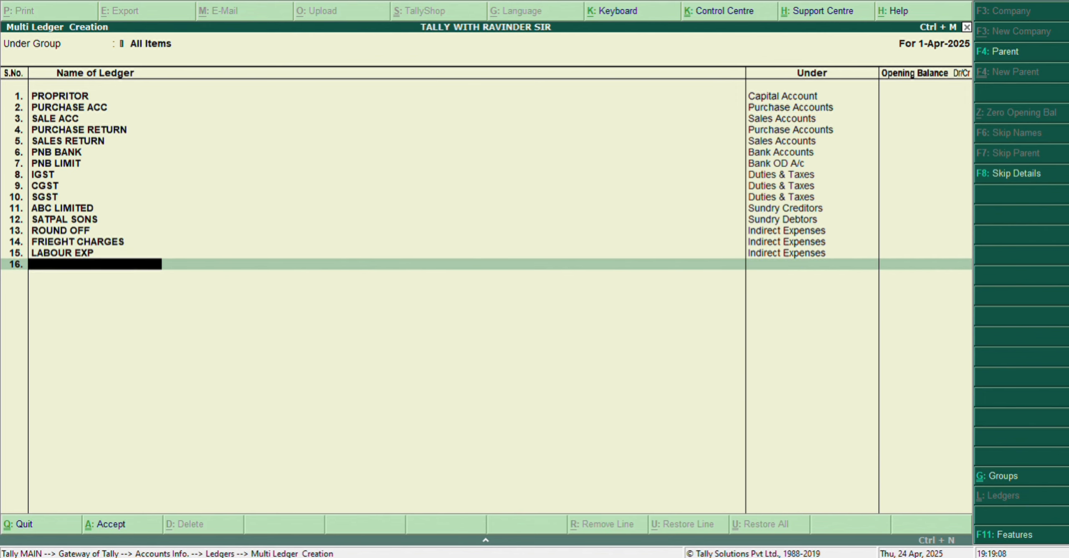
Step: Add a ledger named ELECTRCITY EXP under Indirect Expenses, leaving its opening balance blank
text(ELECTRCITY EXP)
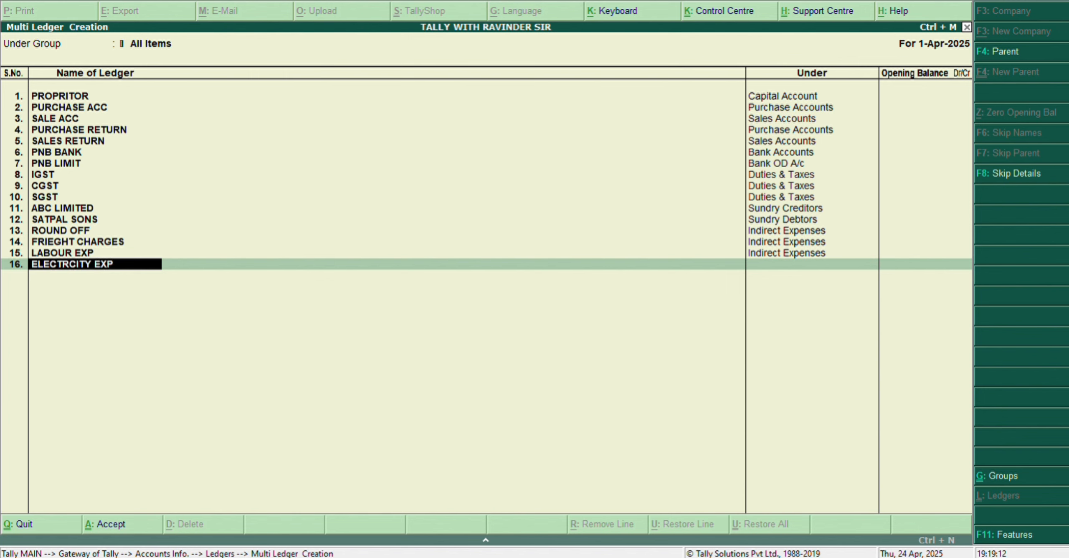
key(Return)
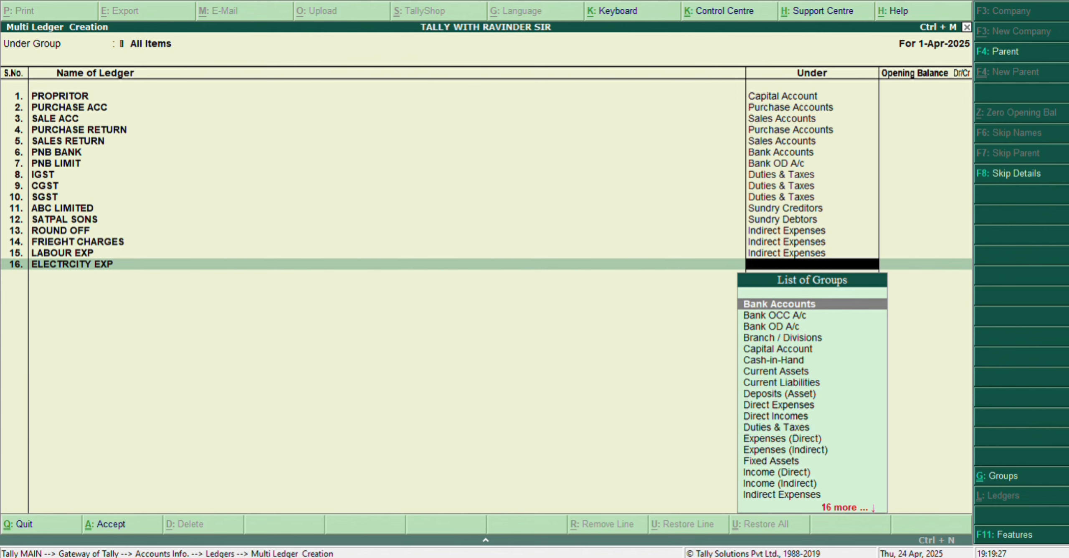
text(IND)
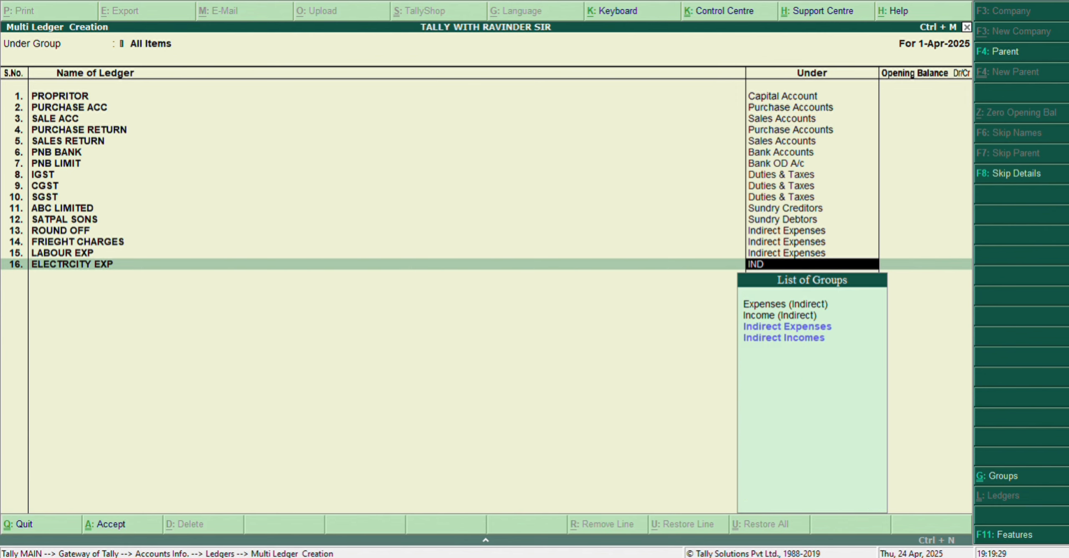
key(Down)
key(Return)
key(Return)
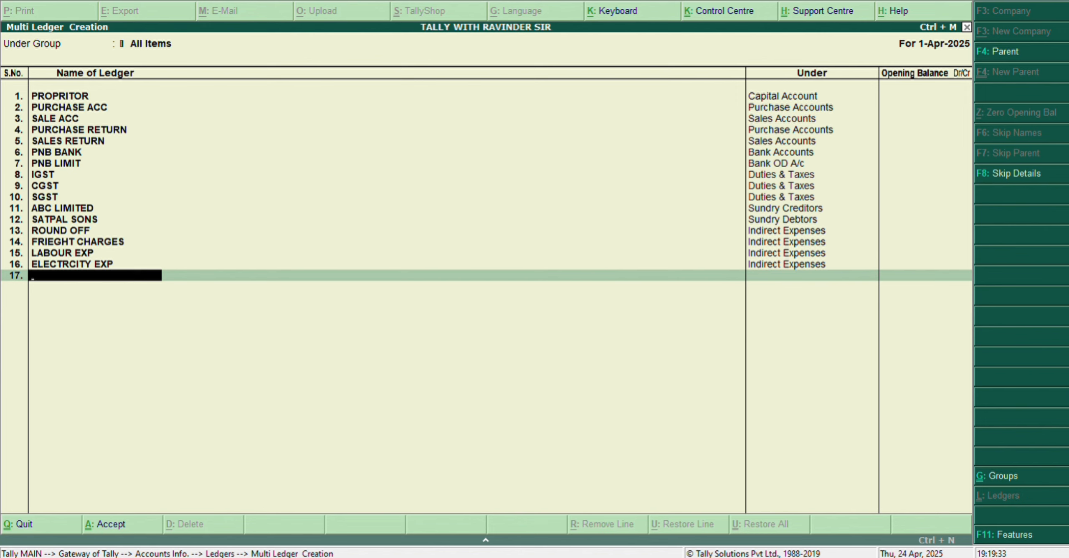
Step: Add a ledger named STAFF SALARY under Indirect Expenses, leaving its opening balance blank
text(SLARY)
key(BackSpace)
key(BackSpace)
key(BackSpace)
key(BackSpace)
key(BackSpace)
text(STAFF SALARY)
key(Return)
text(IND)
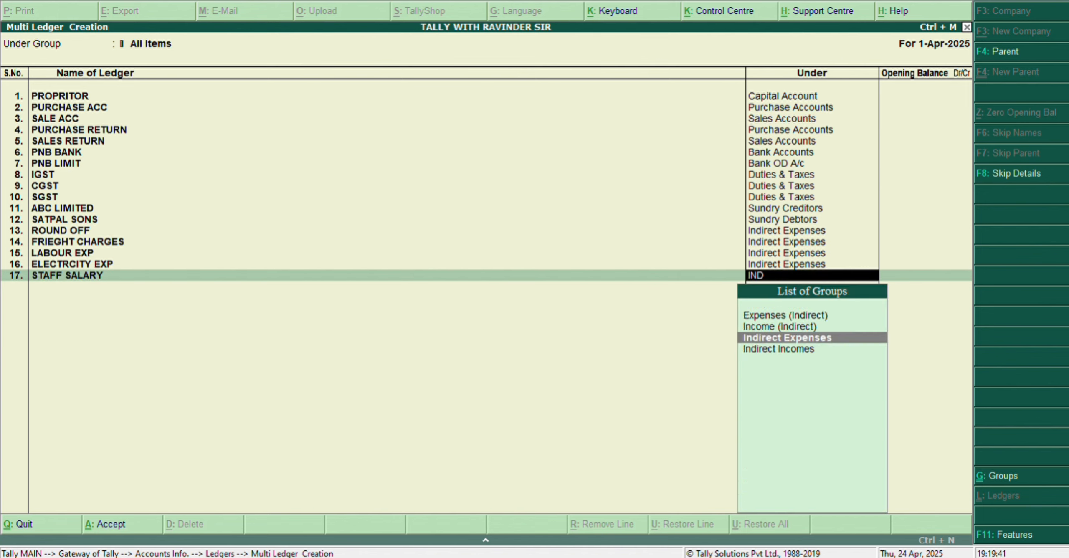
key(Return)
key(Return)
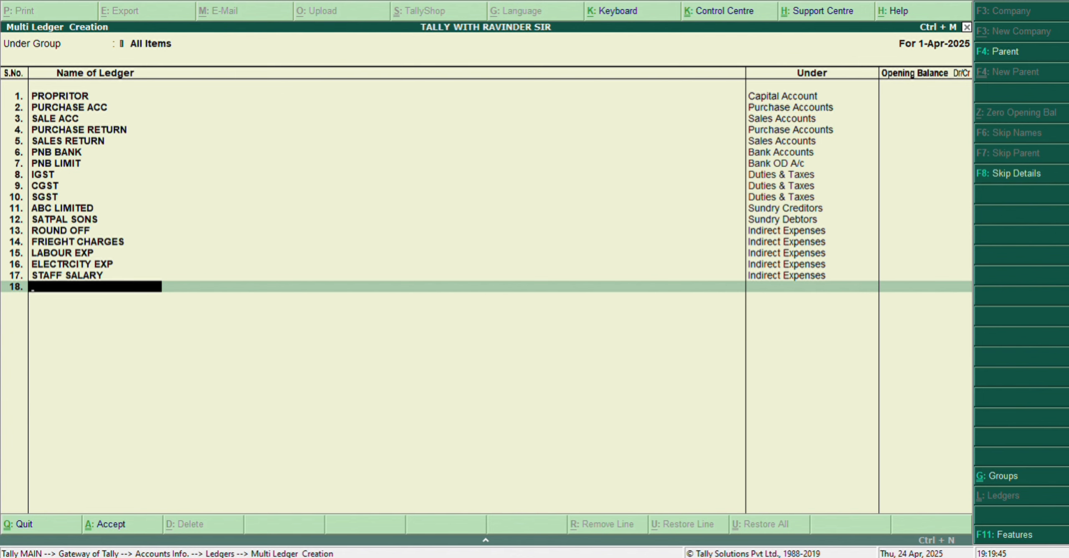
Step: Add a ledger named BANK EXP under Indirect Expenses, leaving its opening balance blank
text(BANK EXP)
key(Return)
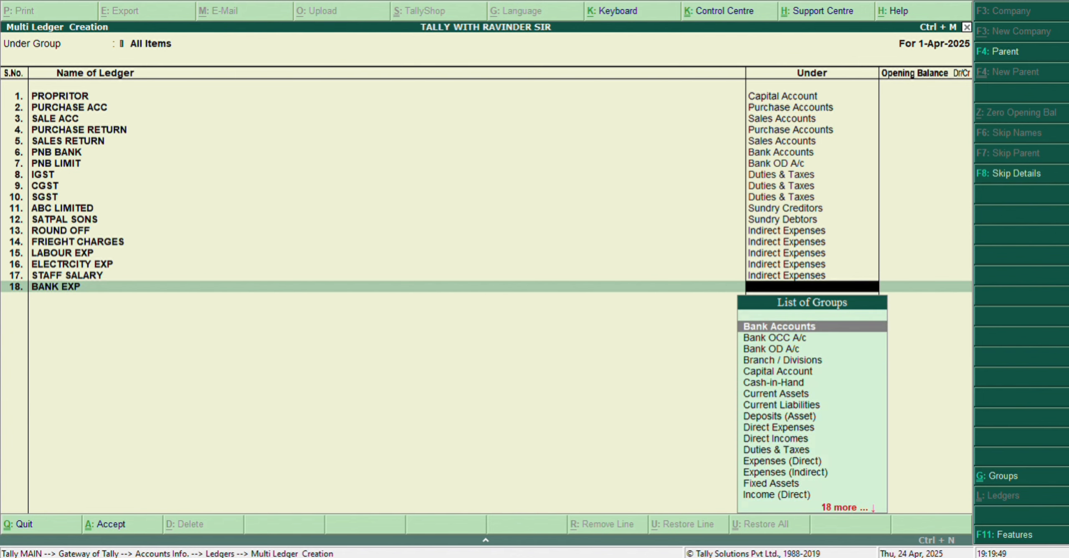
text(BAN)
key(Escape)
text(ind)
key(Return)
key(Return)
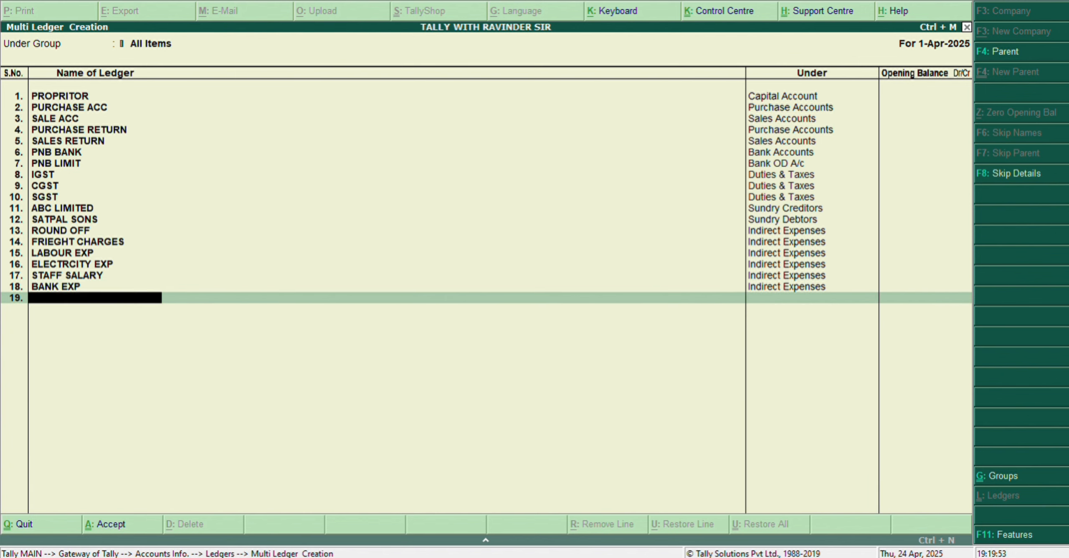
Step: Add a ledger named BANK INTEREST under Indirect Expenses, leaving its opening balance blank
text(BANKI)
key(BackSpace)
text(INTEREST)
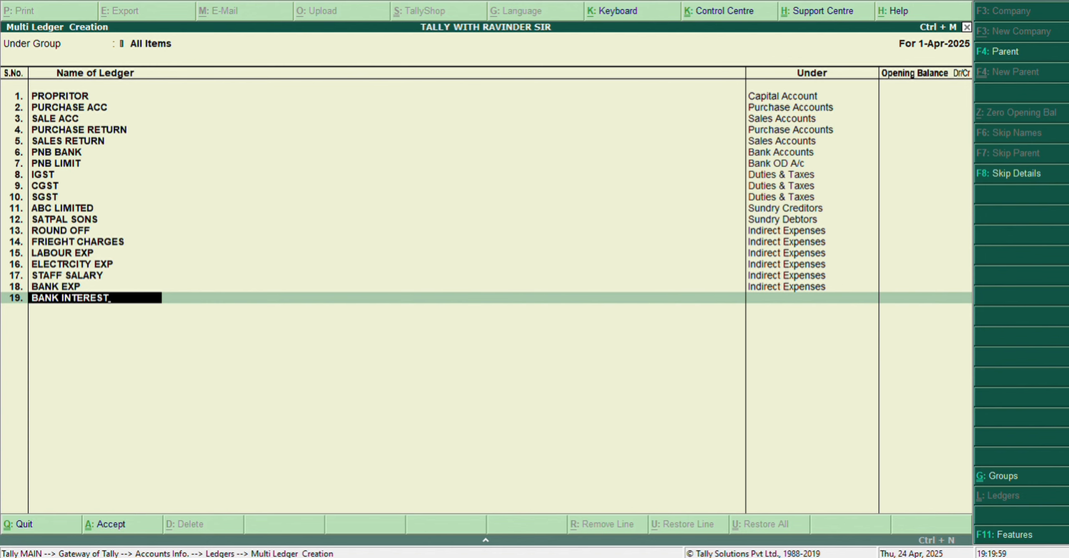
key(Return)
text(IND)
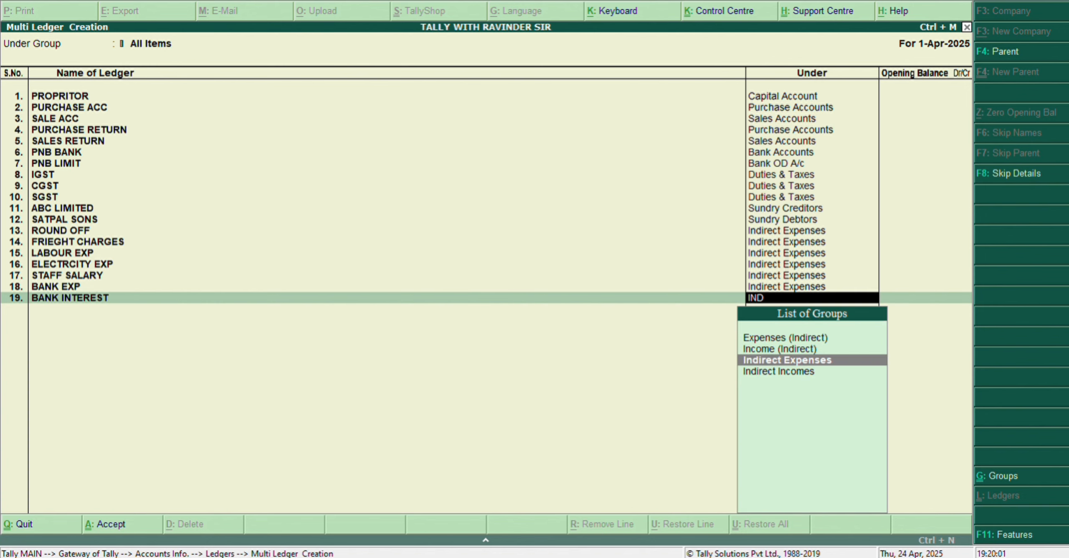
key(Return)
key(Return)
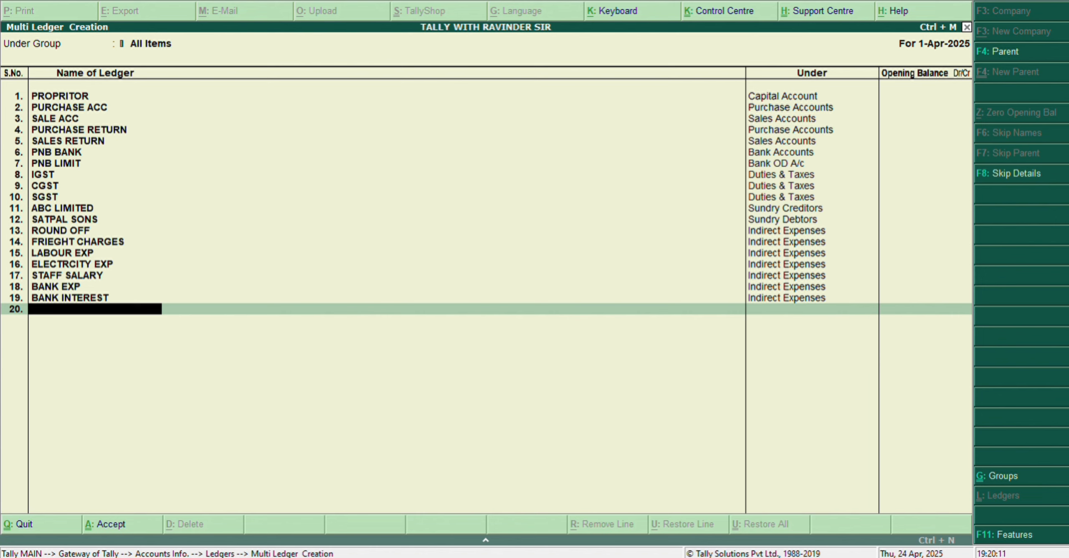
Step: Add a ledger named INTEREST REC under Indirect Incomes, leaving its opening balance blank
text(INTEREST REC)
key(Return)
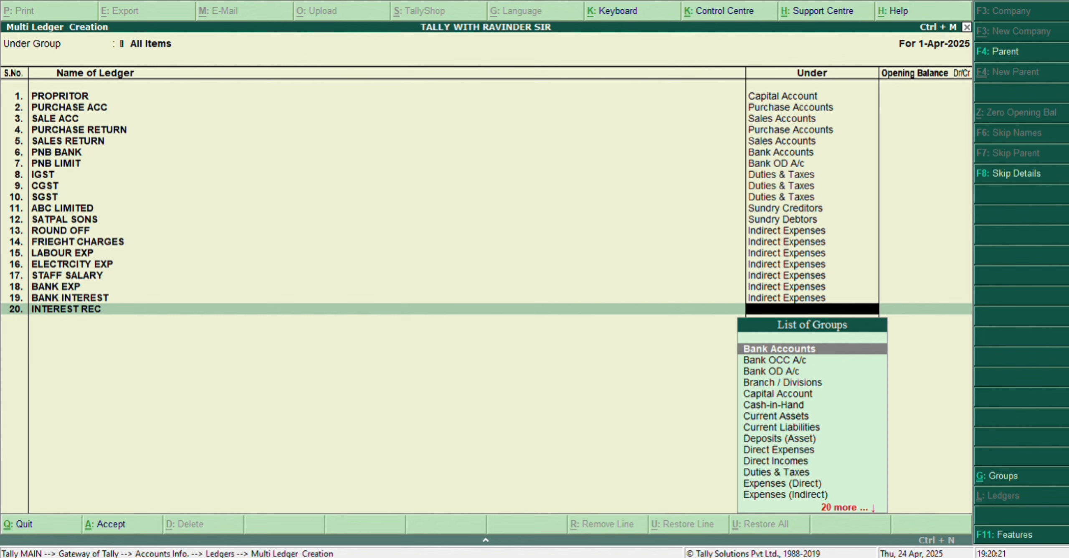
text(ind)
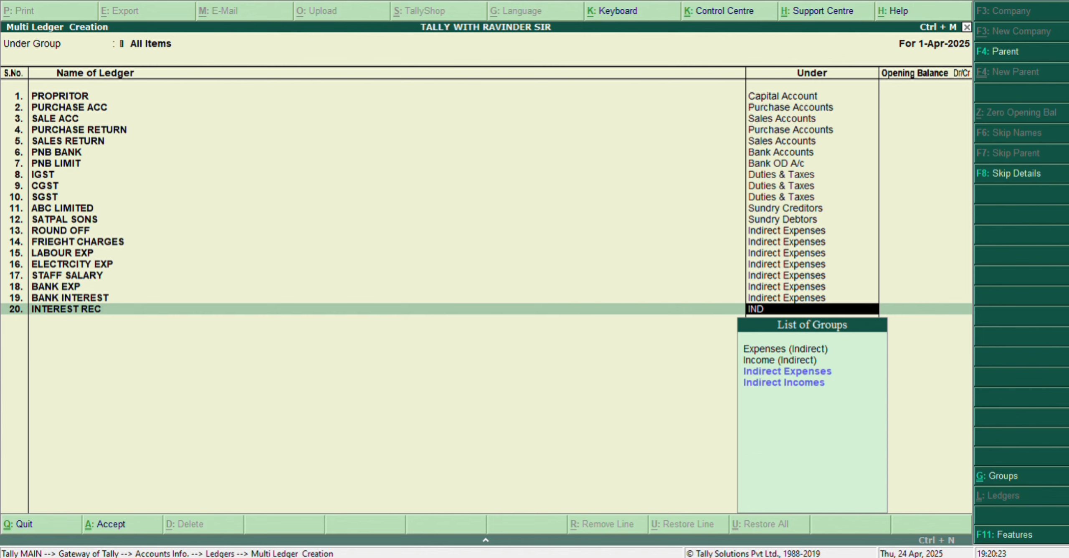
key(Down)
key(Down)
key(Down)
key(Return)
key(Return)
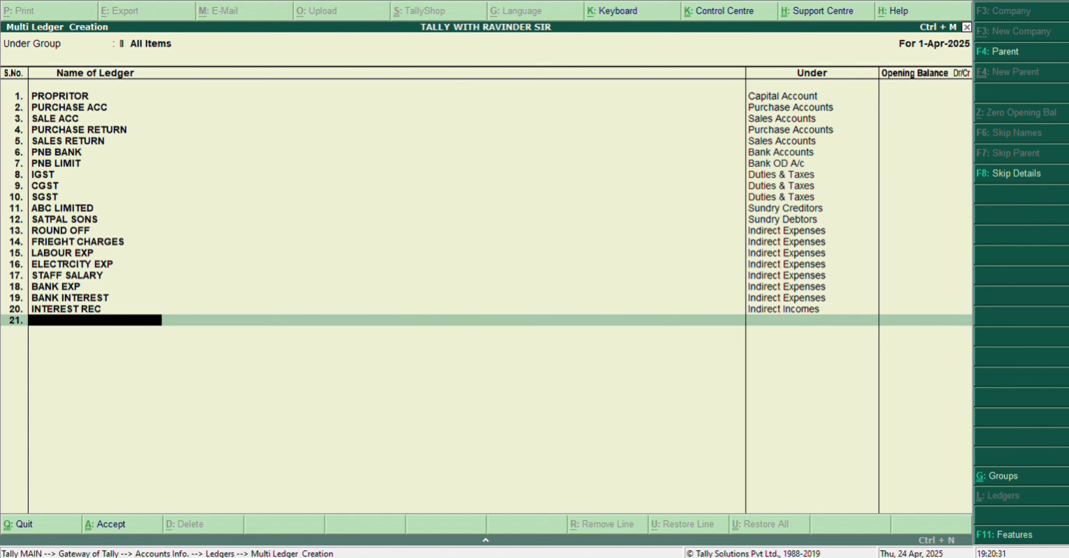
Step: Add a ledger named INTREST PAID under Indirect Expenses, leaving its opening balance blank
text(INT)
text(RES)
text(T PAI)
text(E)
key(Return)
text(ind)
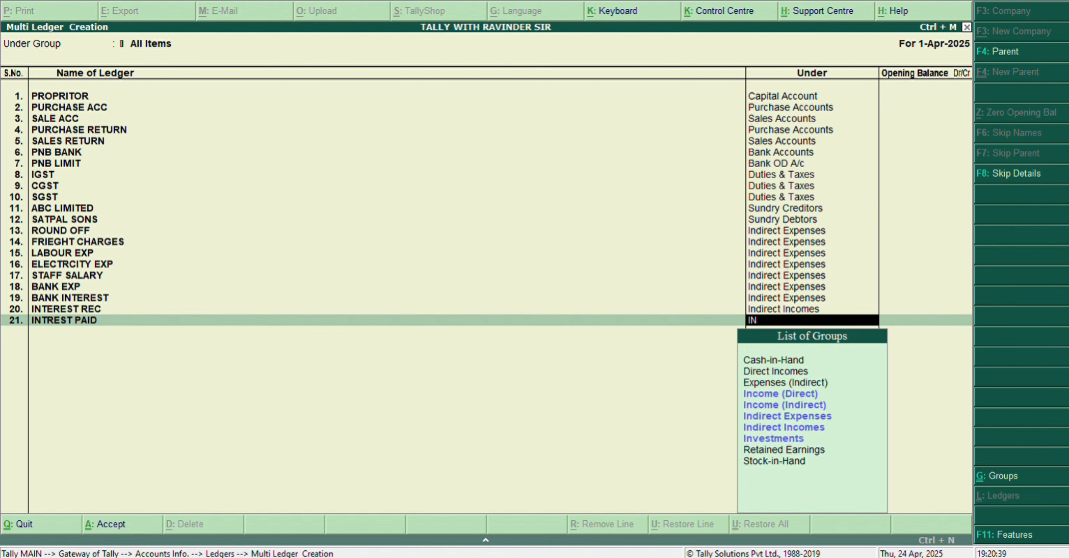
key(Down)
key(Down)
key(Return)
key(Return)
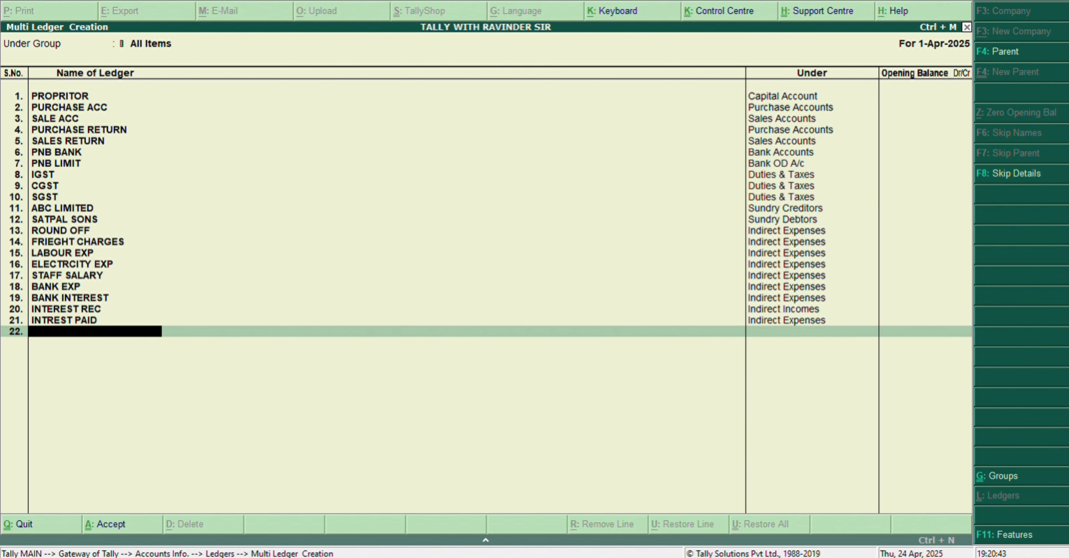
Step: Add a ledger named COMISION REC under Indirect Incomes, leaving its opening balance blank
text(COMISION REC)
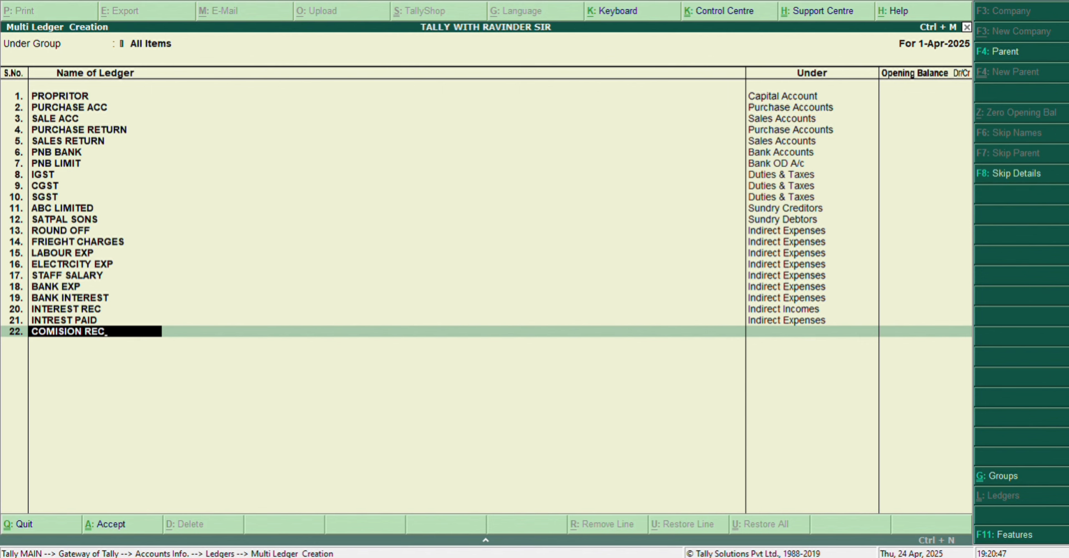
key(Return)
text(IND)
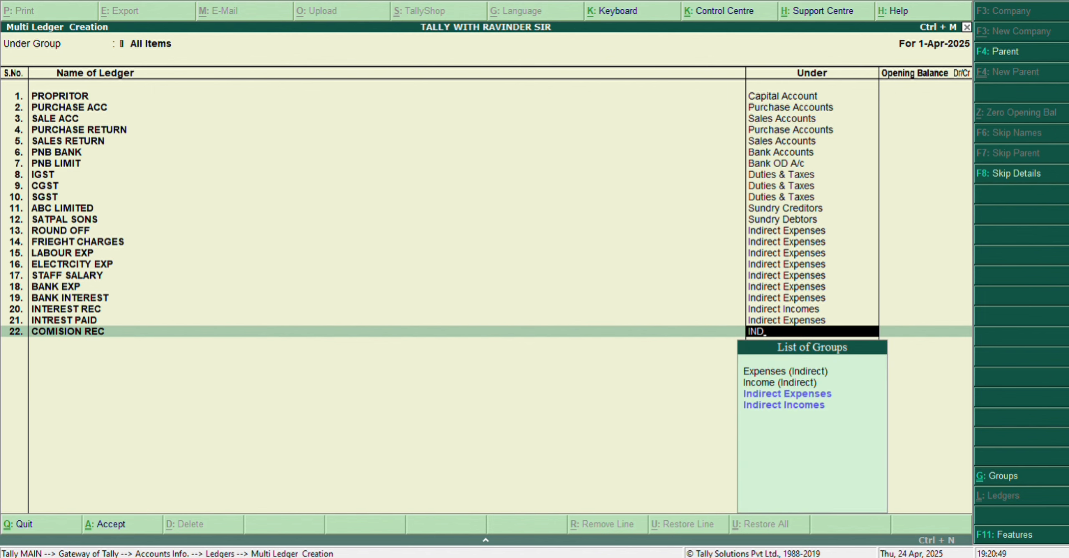
key(Down)
key(Return)
key(Return)
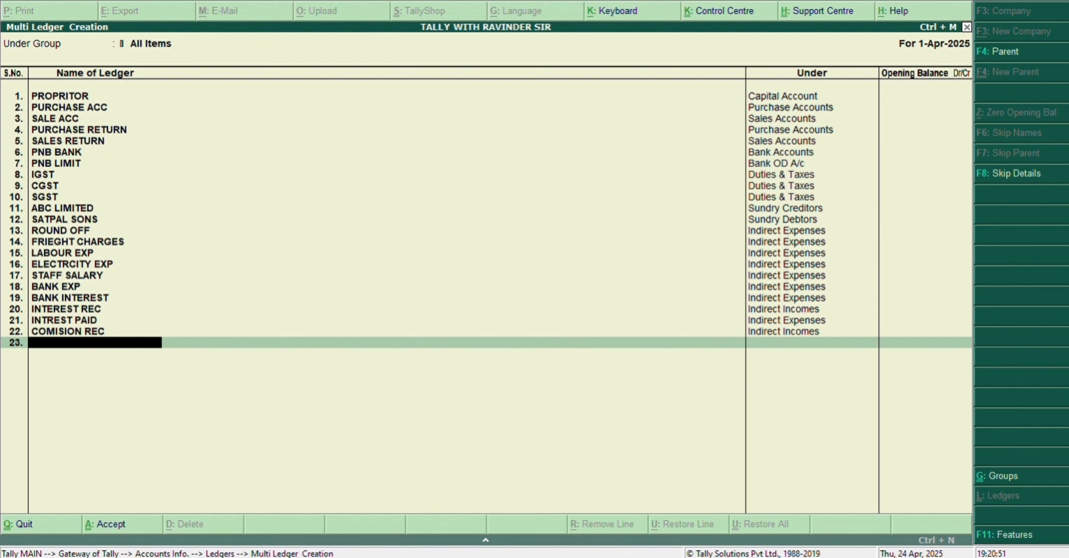
Step: Add a ledger named COMIISON PAID under Indirect Expenses, leaving its opening balance blank
text(COMIISON PAY)
key(BackSpace)
text(I)
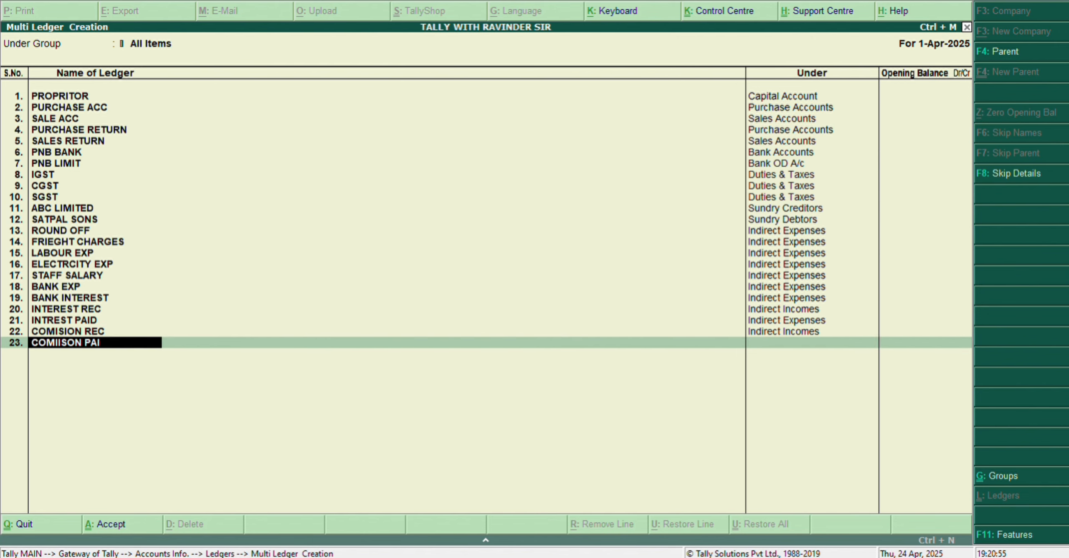
text(D)
key(Return)
key(Return)
key(BackSpace)
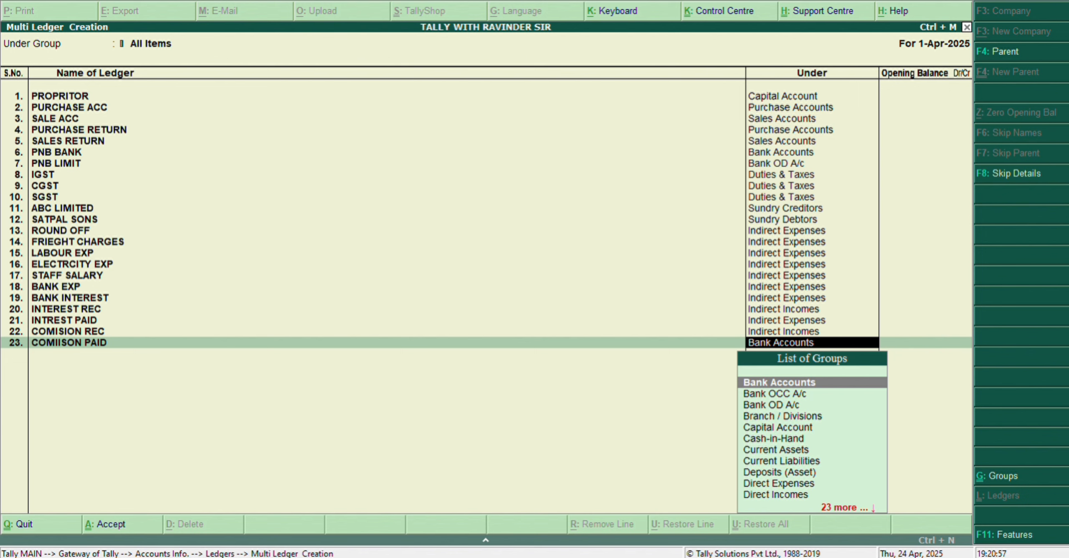
text(IND)
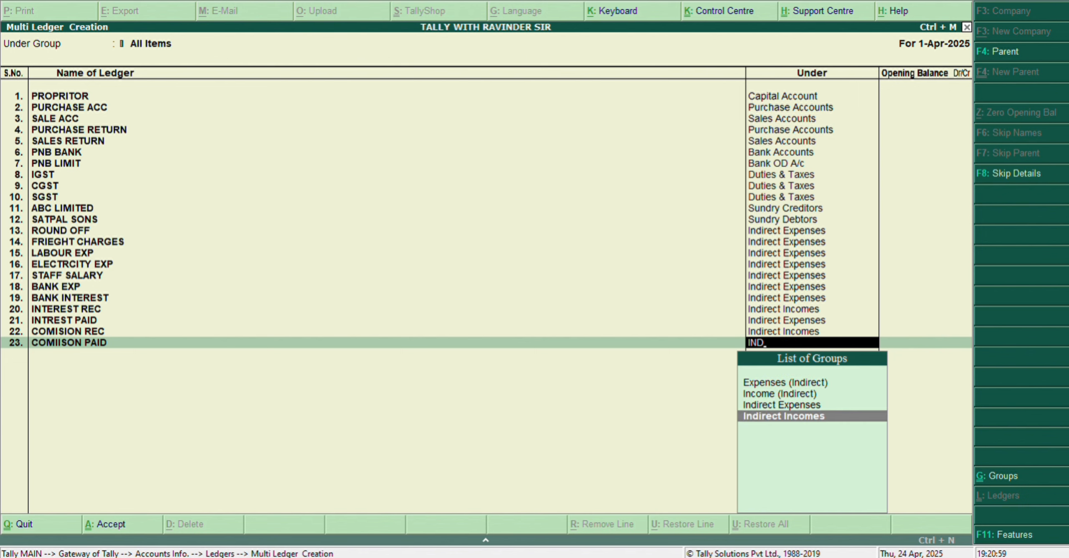
key(Up)
key(Return)
Step: Add a ledger named DISCOUNT REC under Indirect Incomes, leaving its opening balance blank
key(Return)
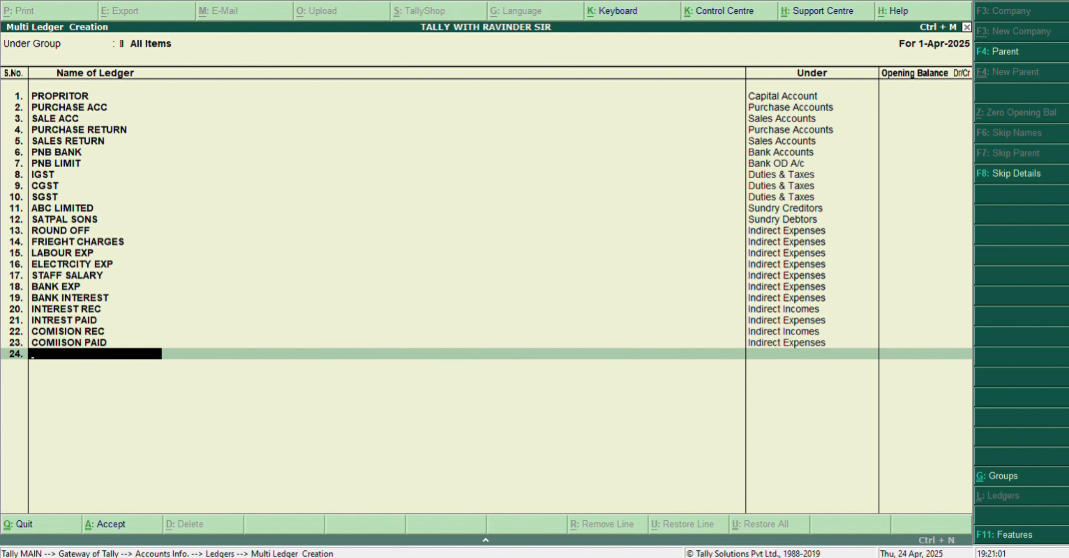
text(DISCOUNT REC)
key(Return)
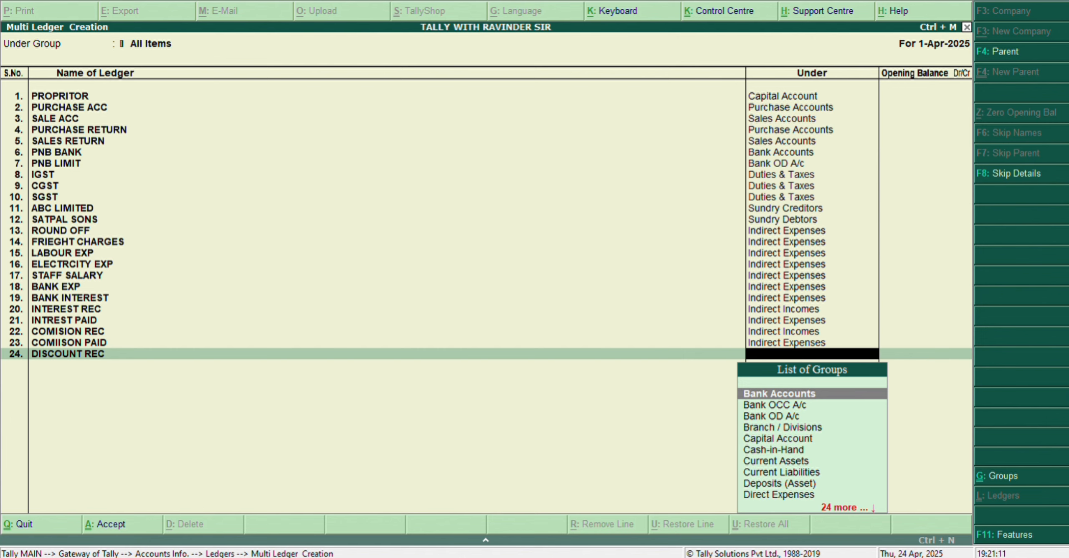
text(ind)
key(Down)
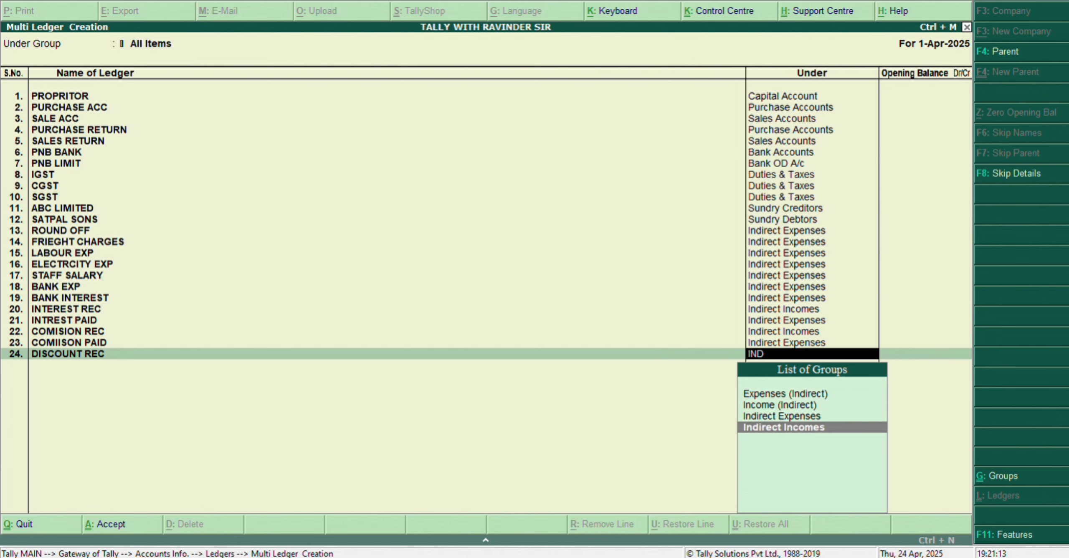
key(Return)
key(Return)
Step: Add a ledger named DISCOUNT ALLOWED under Indirect Expenses, leaving its opening balance blank
text(DIS)
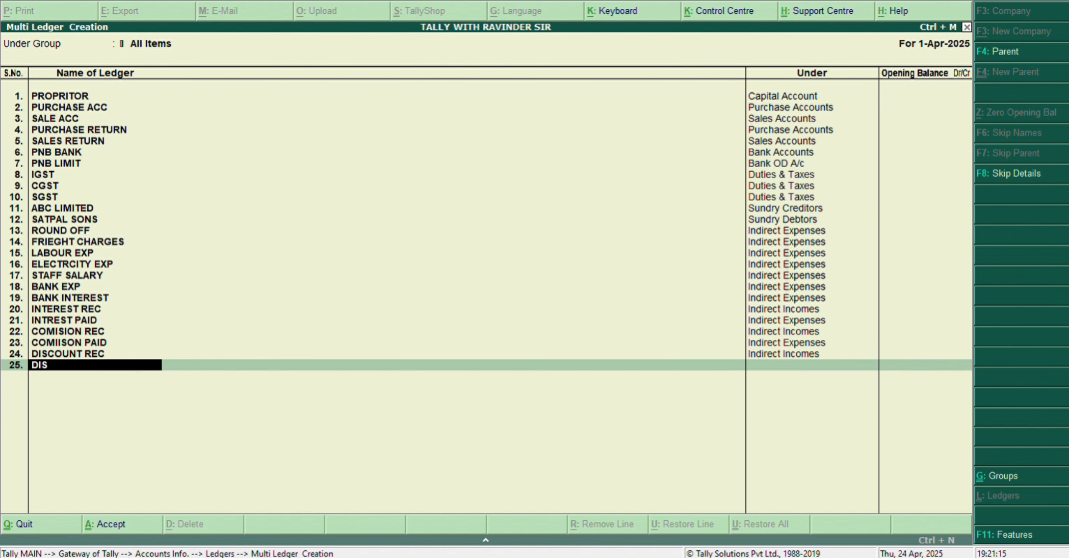
text(COUNT ALLOWED)
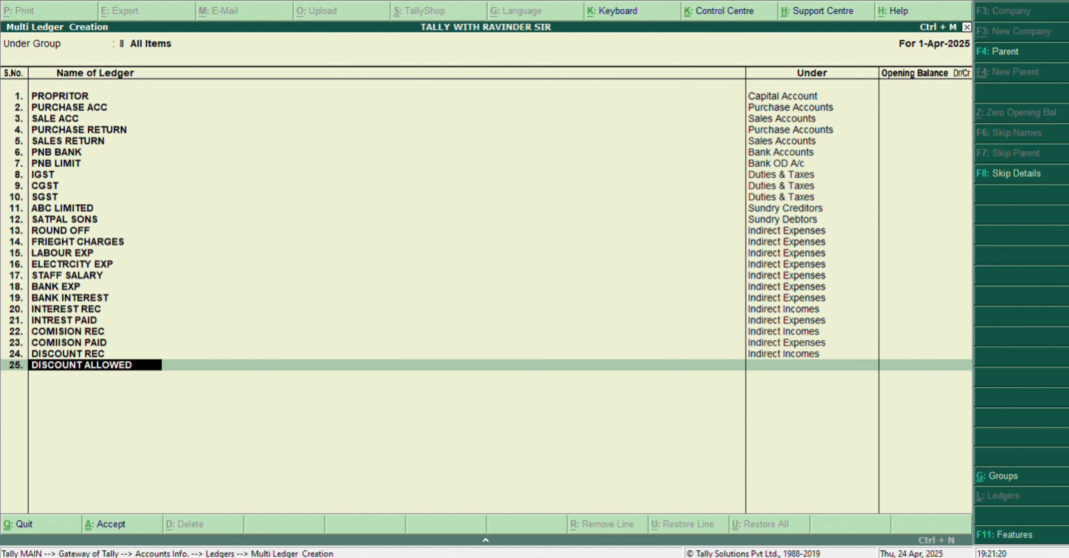
key(Return)
text(ind)
key(Down)
key(Down)
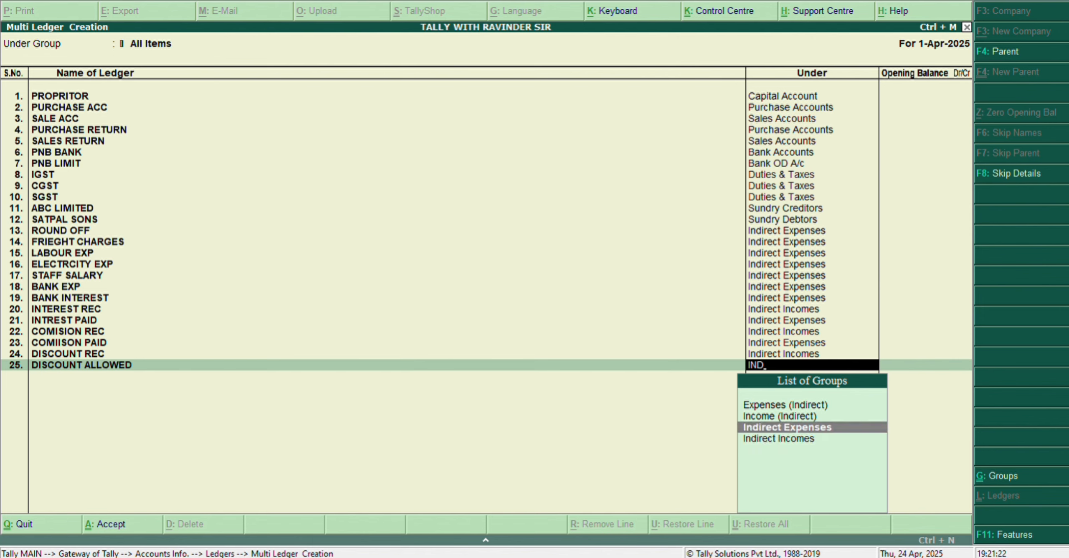
key(Return)
Step: Add a ledger named TDS/TCS under Current Assets, leaving its opening balance blank
key(Return)
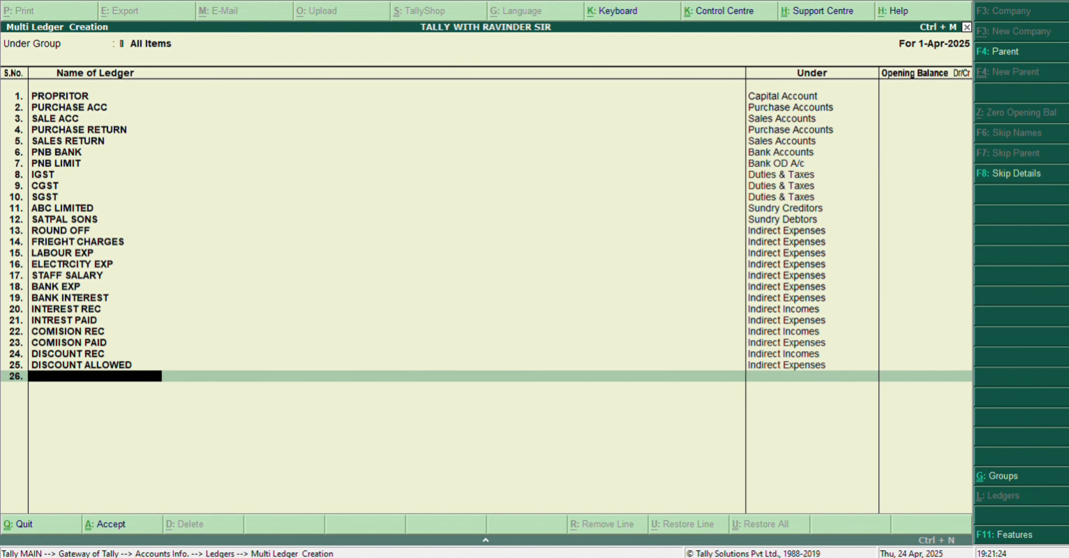
text(TDS/TCS)
key(Return)
text(cu)
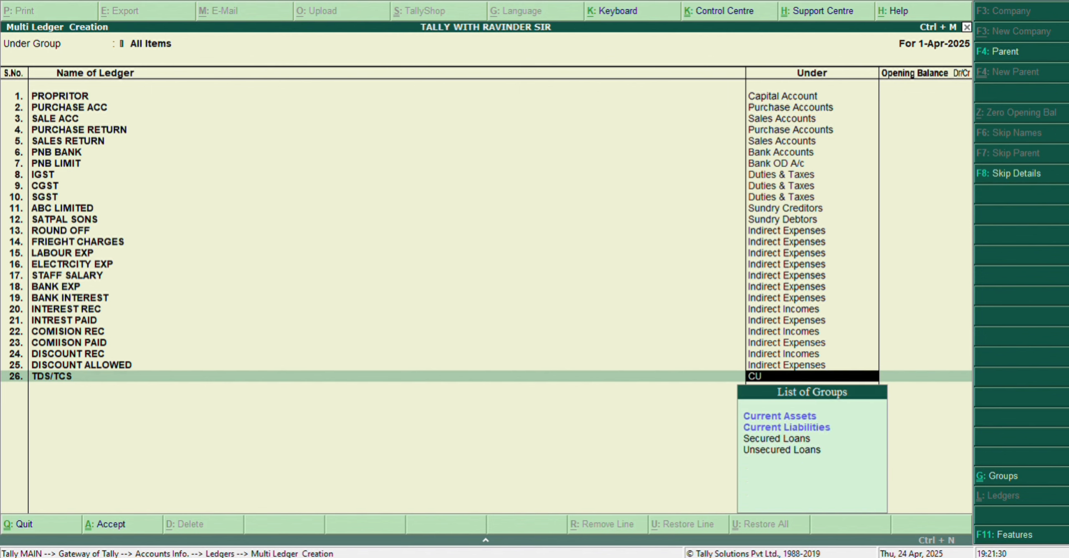
key(Return)
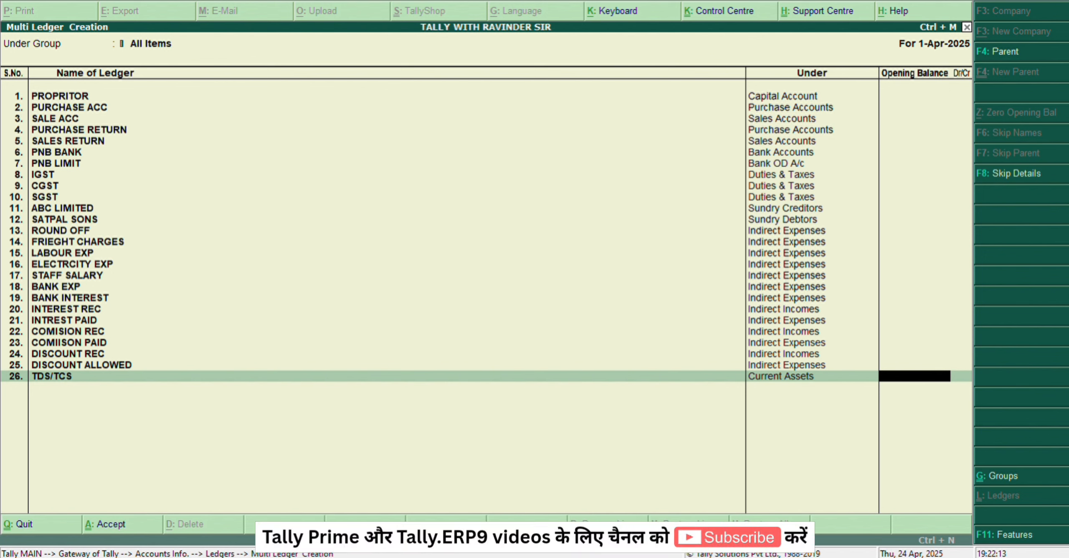
key(Return)
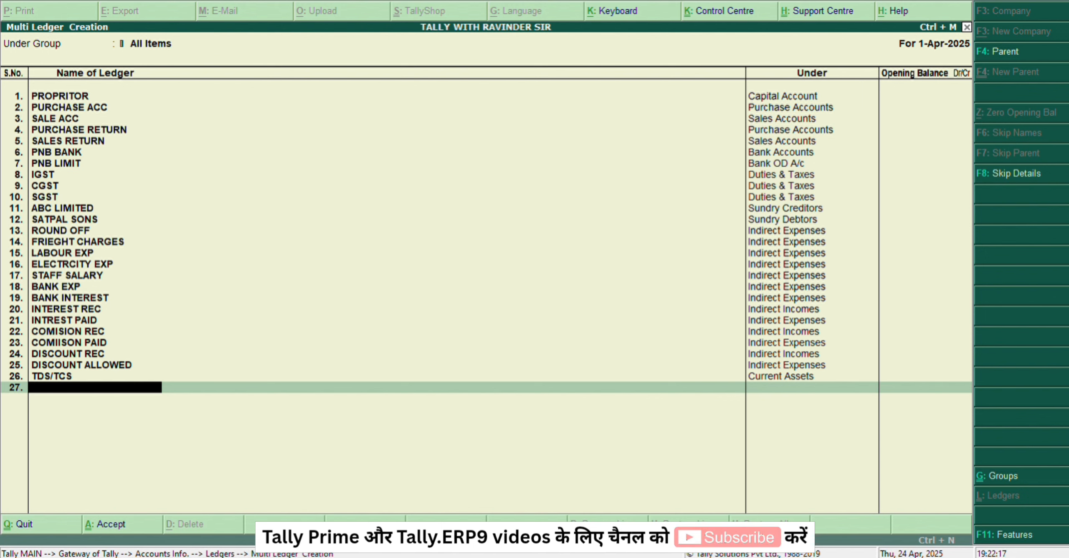
Step: Add a ledger named CAR under Current Assets, leaving its opening balance blank
text(CAR)
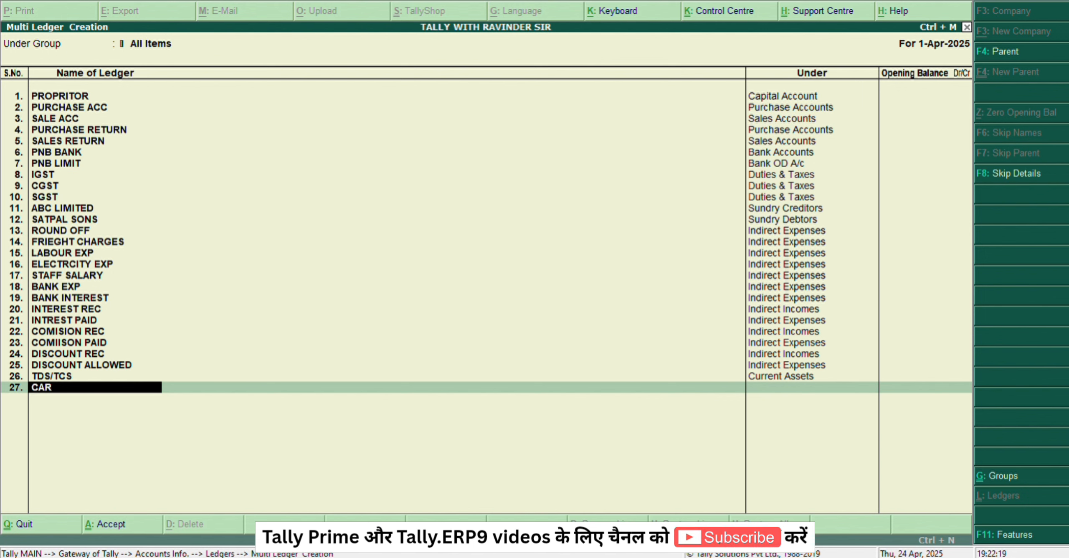
key(Return)
text(Cu)
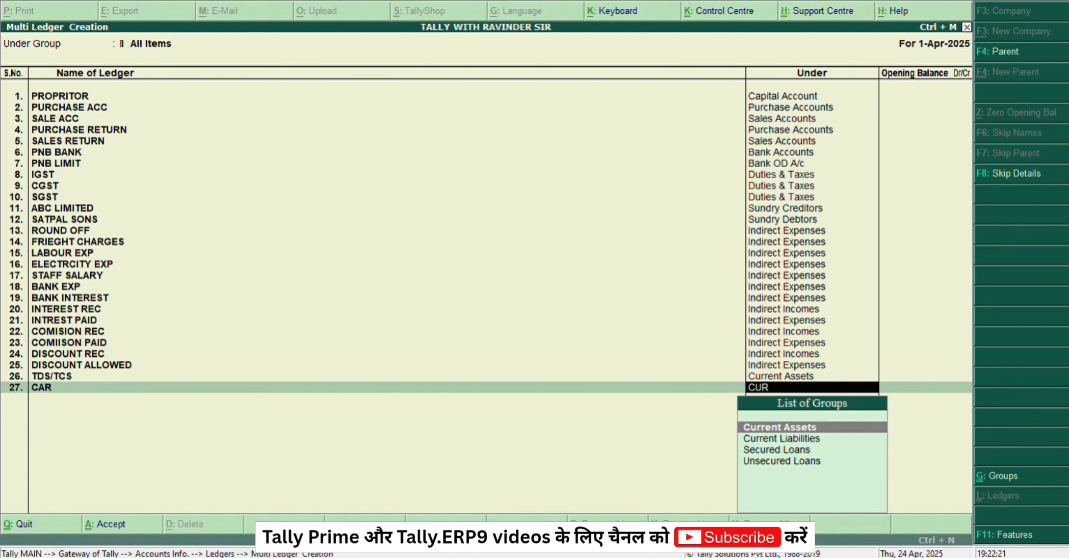
key(Return)
key(Return)
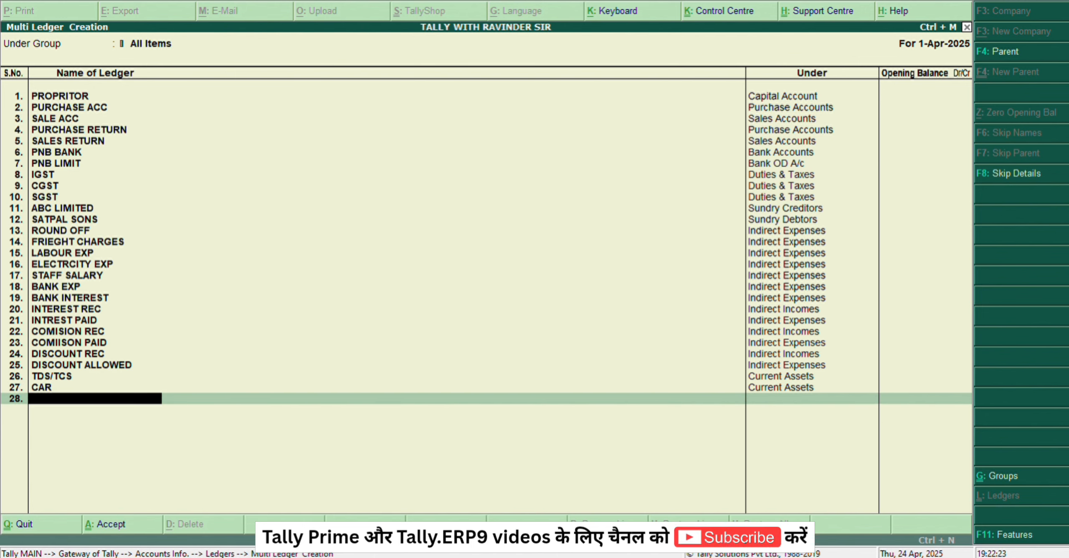
Step: Add a ledger named BUILDING under Current Assets, leaving its opening balance blank
text(BULI)
key(BackSpace)
key(BackSpace)
text(IL)
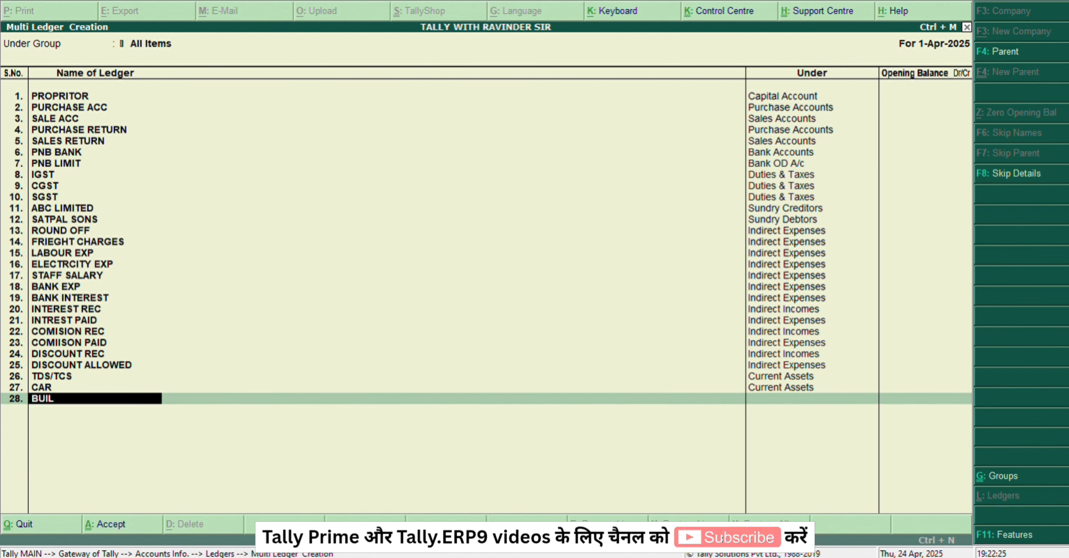
text(DING)
key(Return)
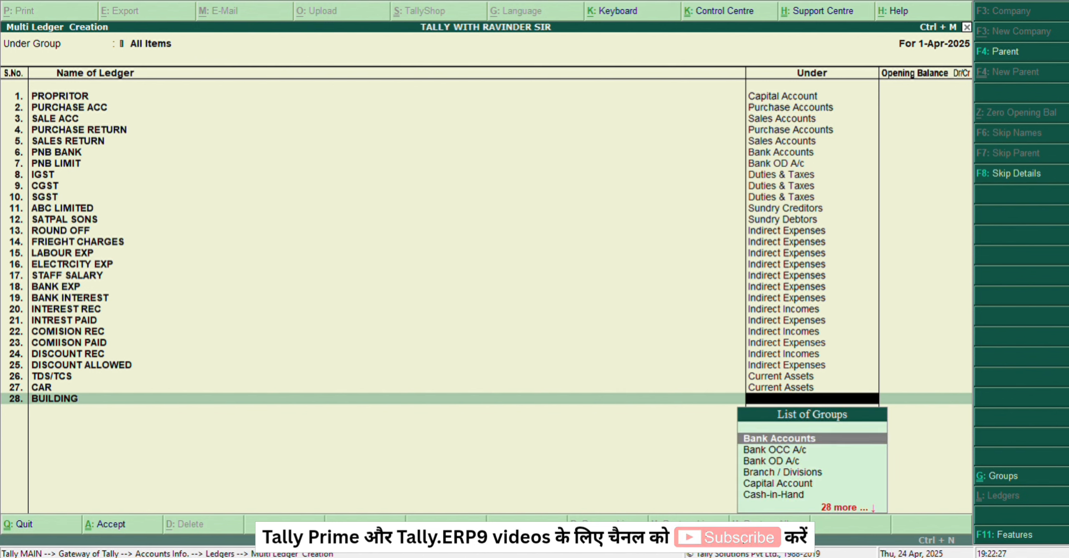
text(cu)
key(Return)
Step: Add a ledger named LAND under Current Assets, leaving its opening balance blank
key(Return)
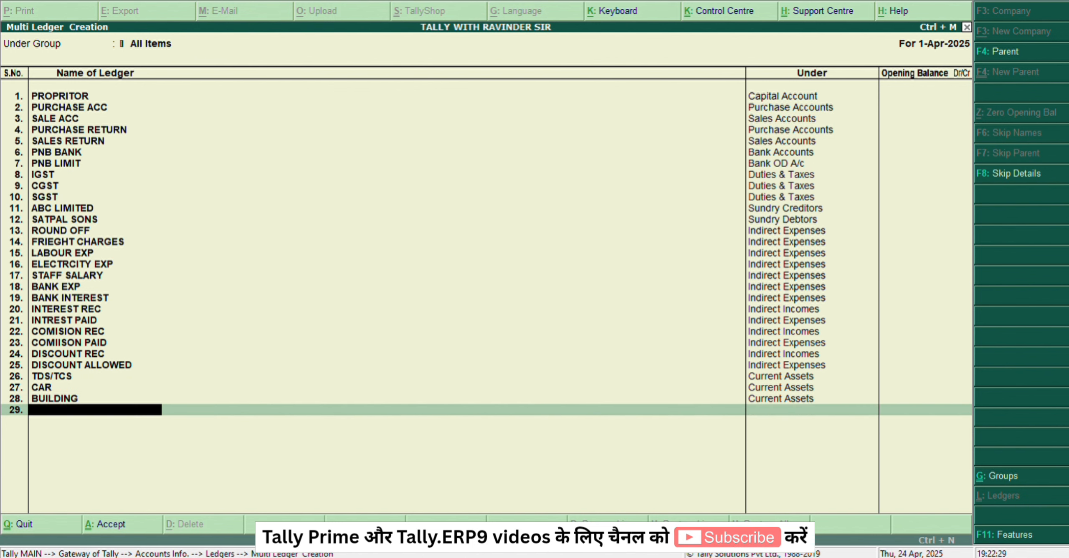
text(LAND)
key(Return)
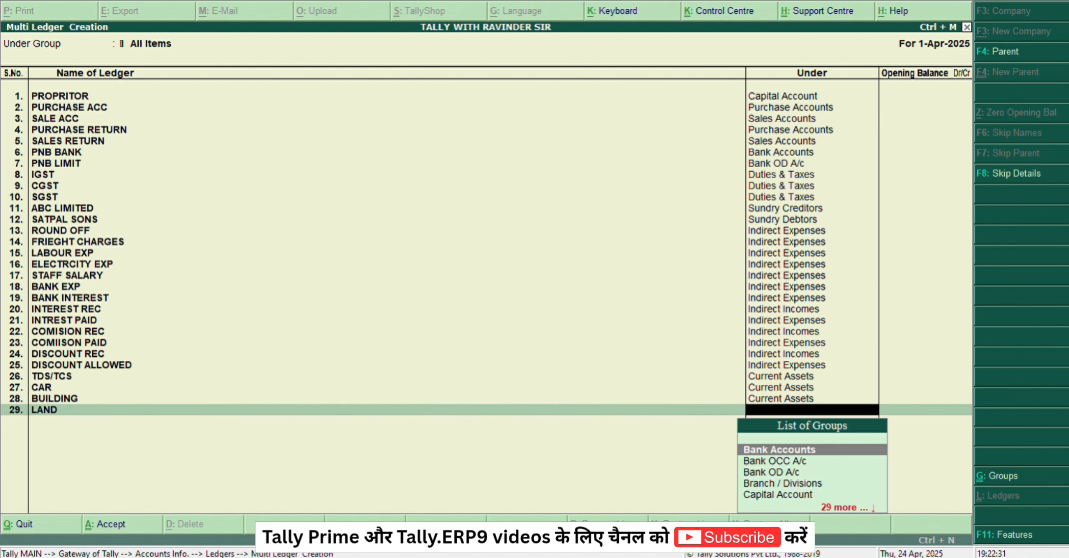
text(cu)
key(Return)
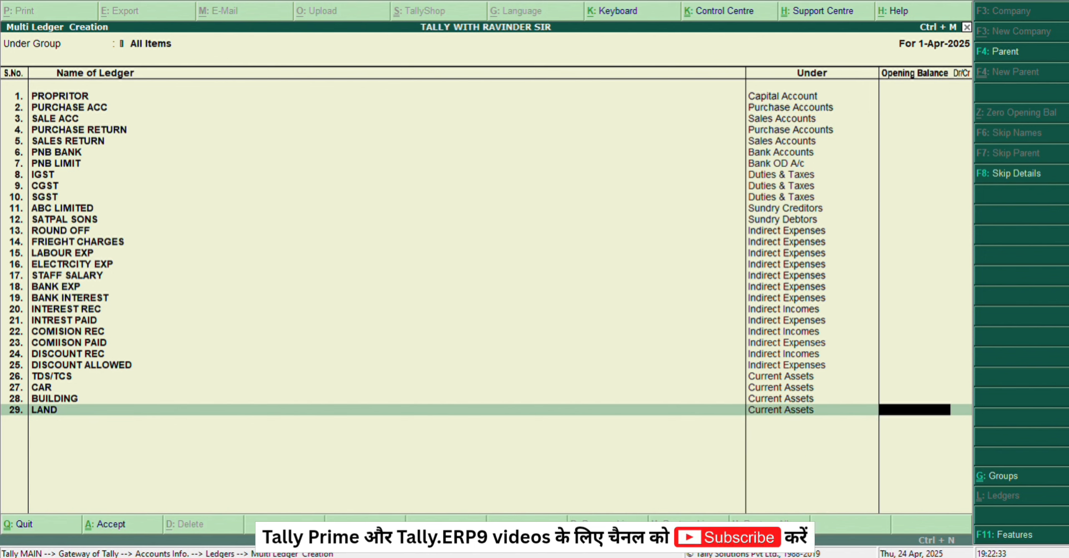
key(Return)
Step: Add a ledger named FURNITURE under Current Assets, leaving its opening balance blank
text(FURNITURE)
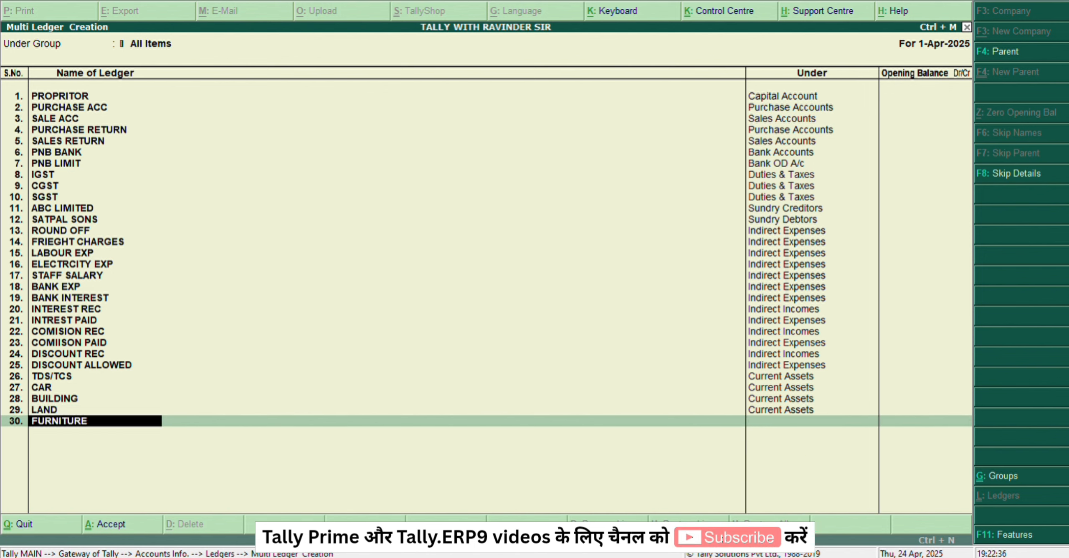
key(Return)
text(CUR)
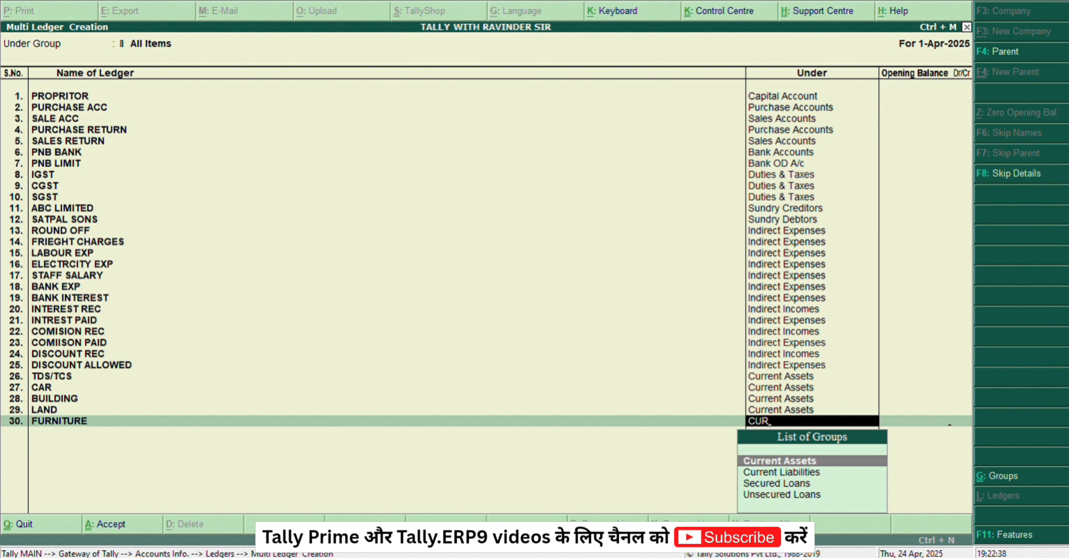
key(Return)
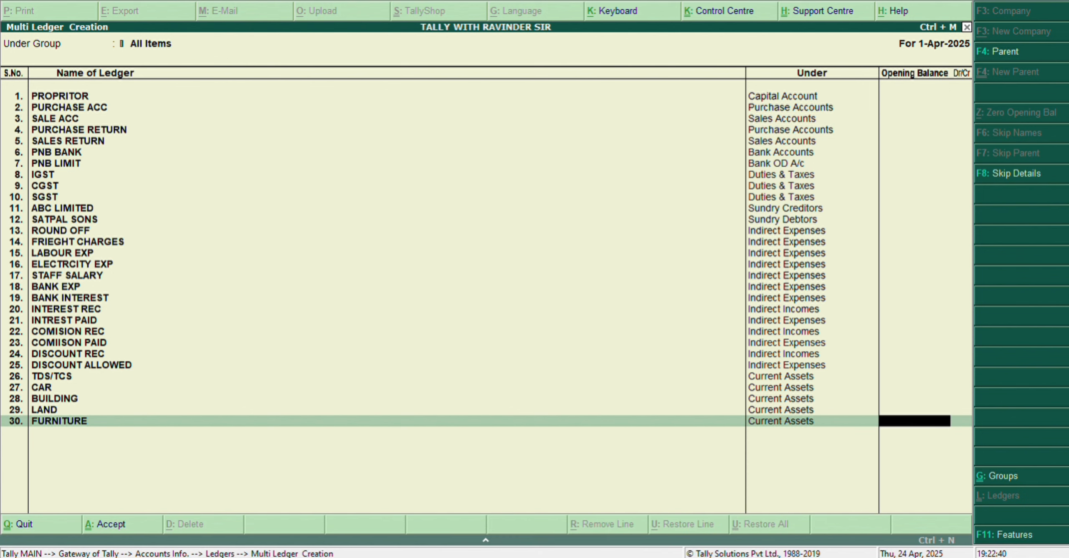
key(Return)
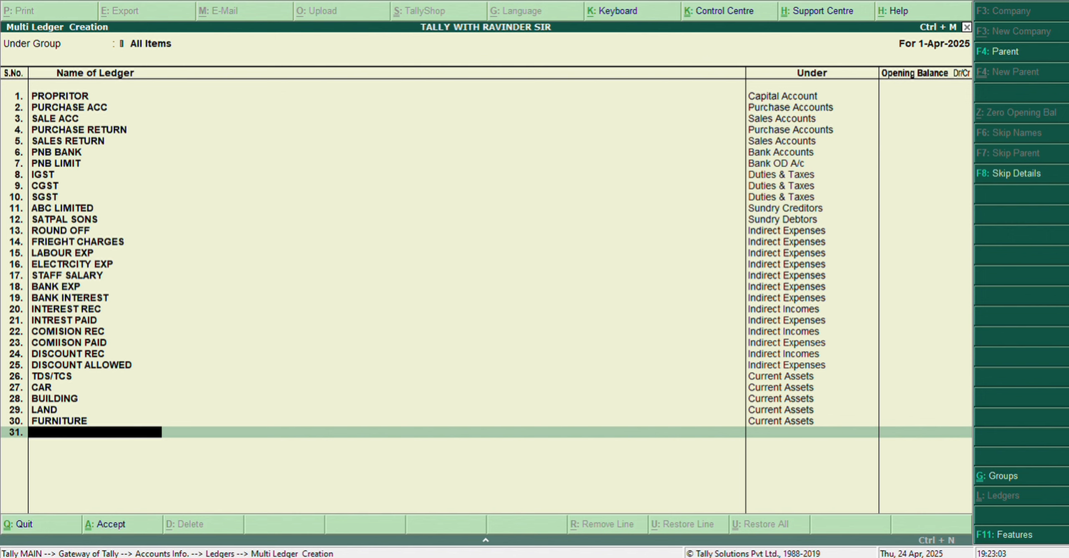
Step: Enter DEPRICIATION as the name of the ledger on line 31
text(DEPRICIATION)
key(Return)
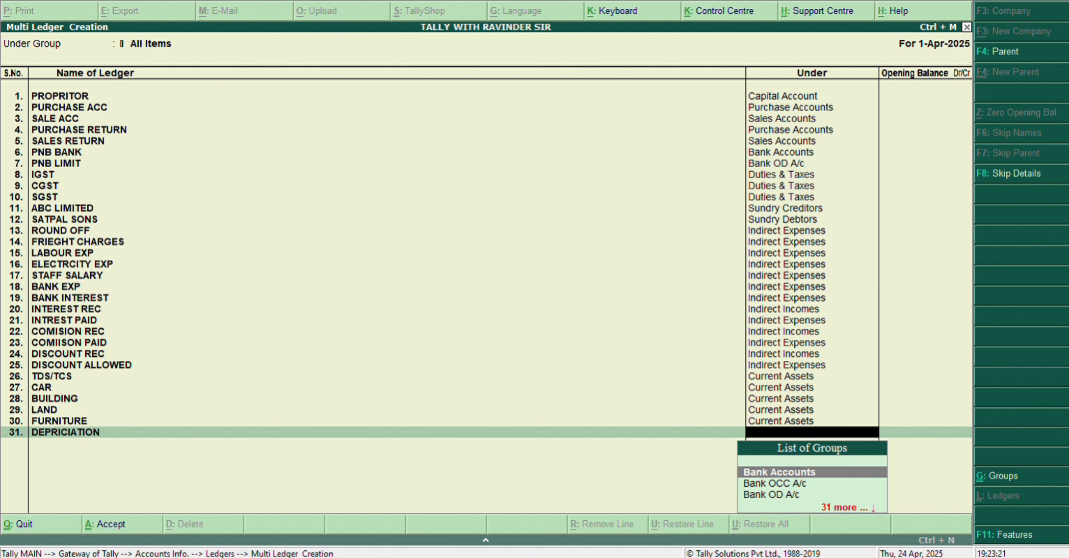
Step: Change the group of the TDS/TCS ledger on line 26 to Fixed Assets
key(BackSpace)
key(BackSpace)
key(BackSpace)
key(BackSpace)
key(BackSpace)
key(BackSpace)
key(BackSpace)
key(BackSpace)
key(BackSpace)
key(BackSpace)
key(BackSpace)
key(BackSpace)
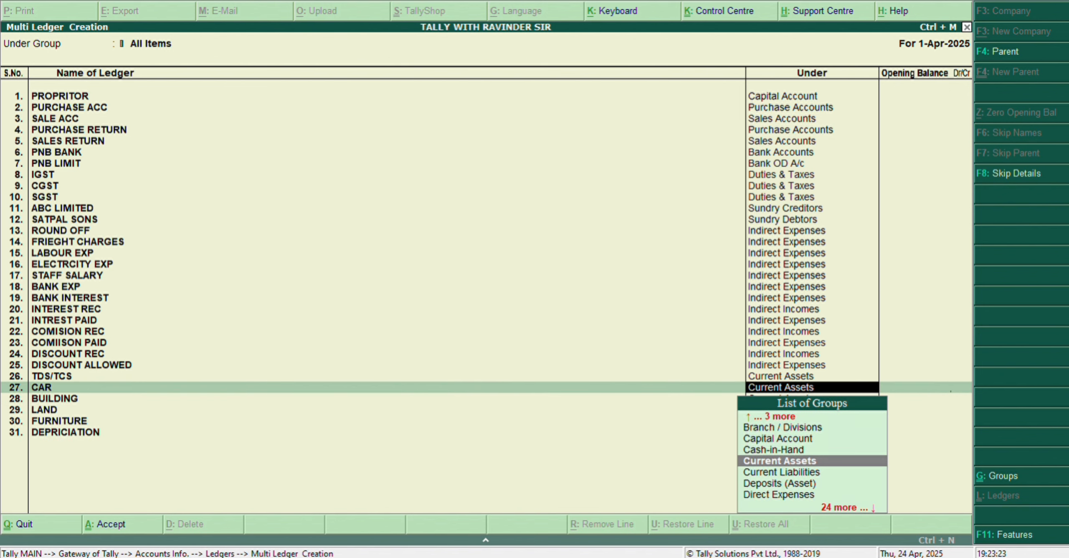
key(BackSpace)
text(FI)
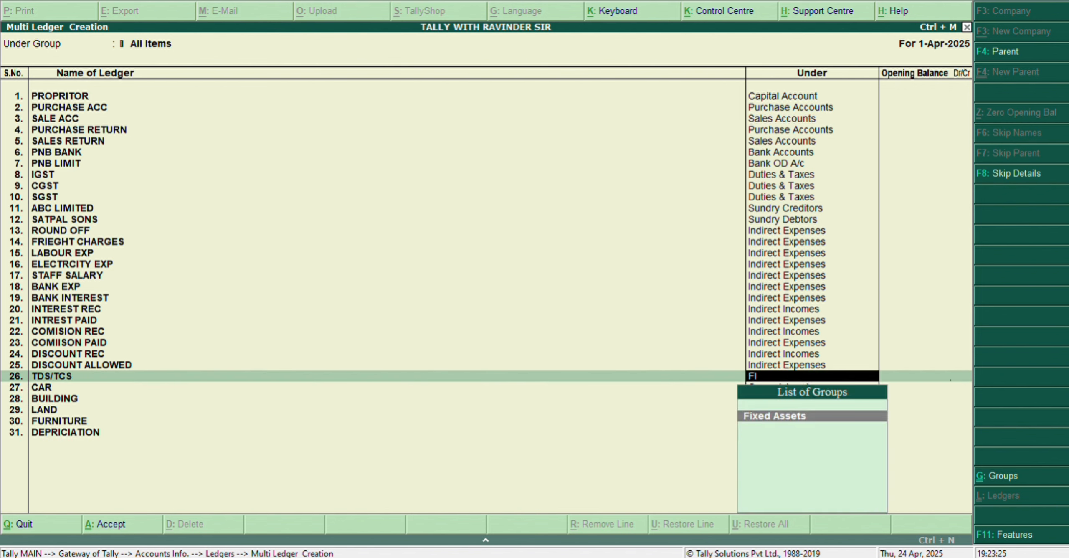
key(Return)
key(Return)
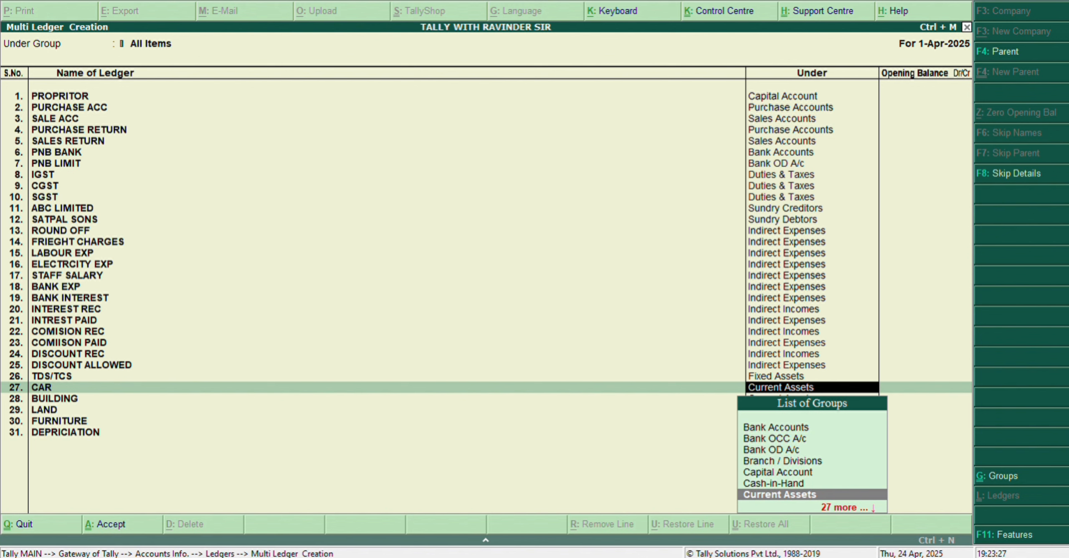
Step: Change the group of the CAR ledger to Fixed Assets, leaving its opening balance blank
text(XE)
key(BackSpace)
key(BackSpace)
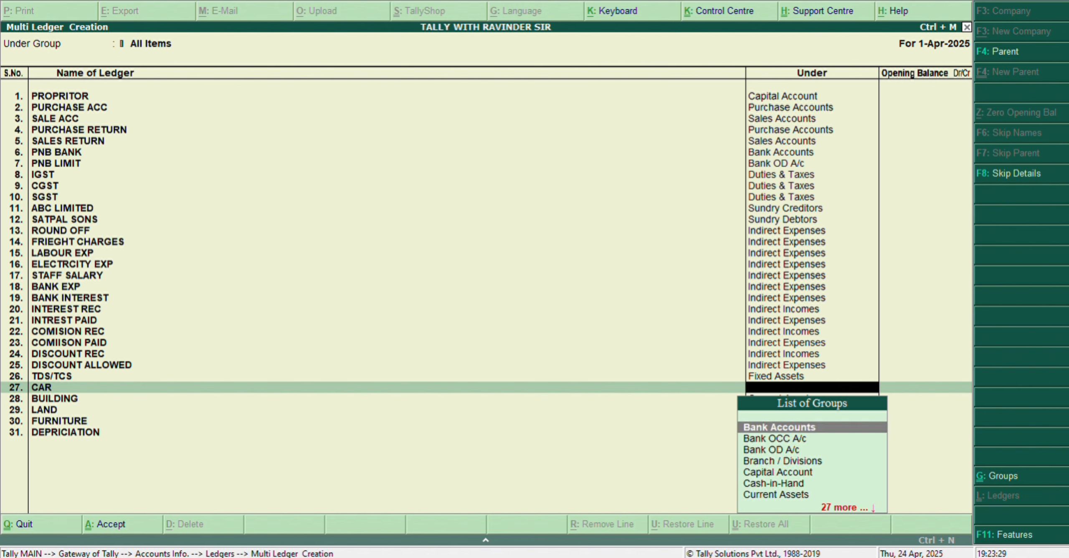
text(FI)
key(Return)
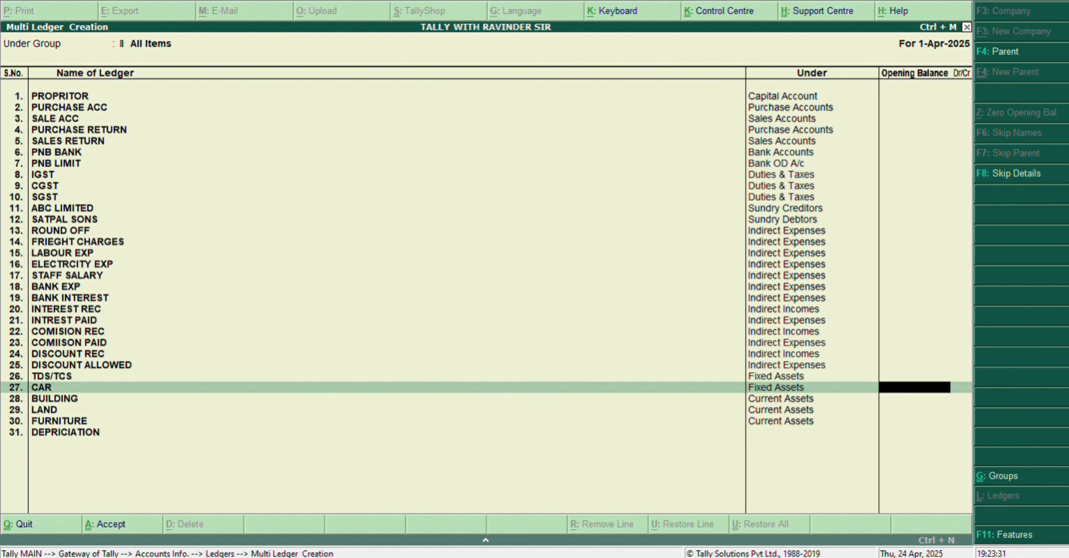
key(Return)
Step: Change the group of the BUILDING ledger to Fixed Assets, leaving its opening balance blank
key(Return)
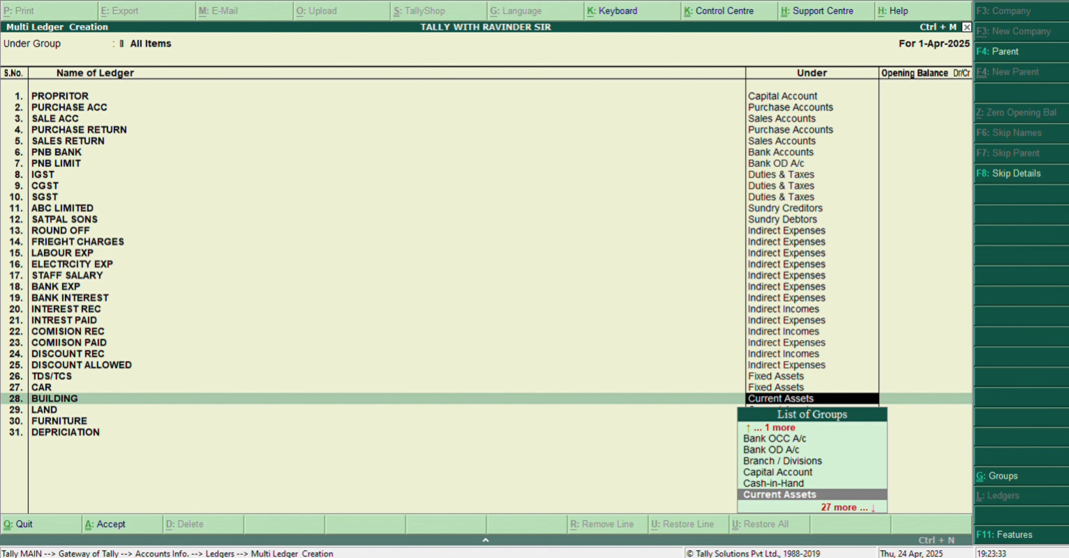
text(FI)
Step: Change the group of the LAND ledger to Fixed Assets, leaving its opening balance blank
key(Return)
key(Return)
key(Return)
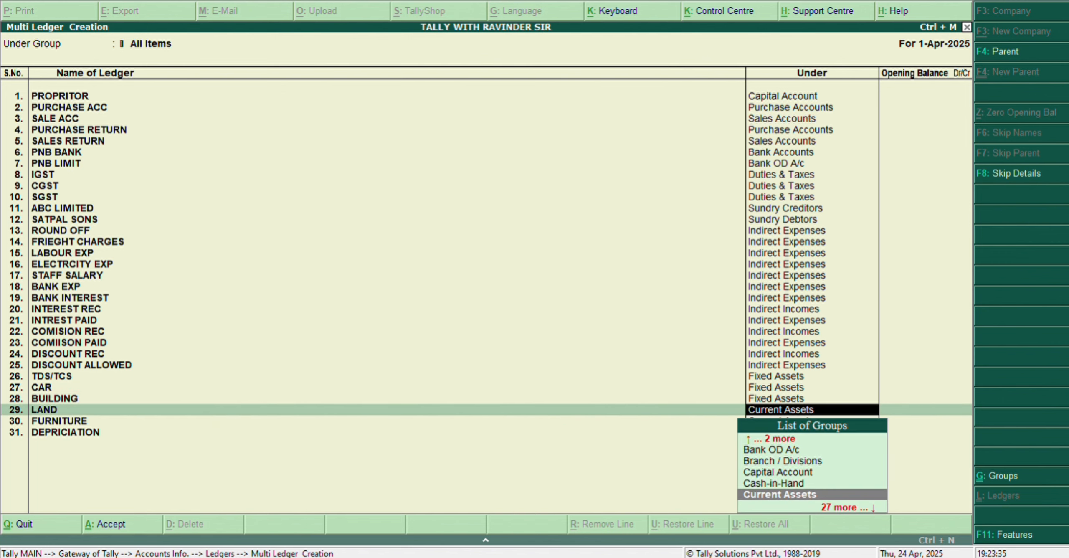
text(FIX)
key(Return)
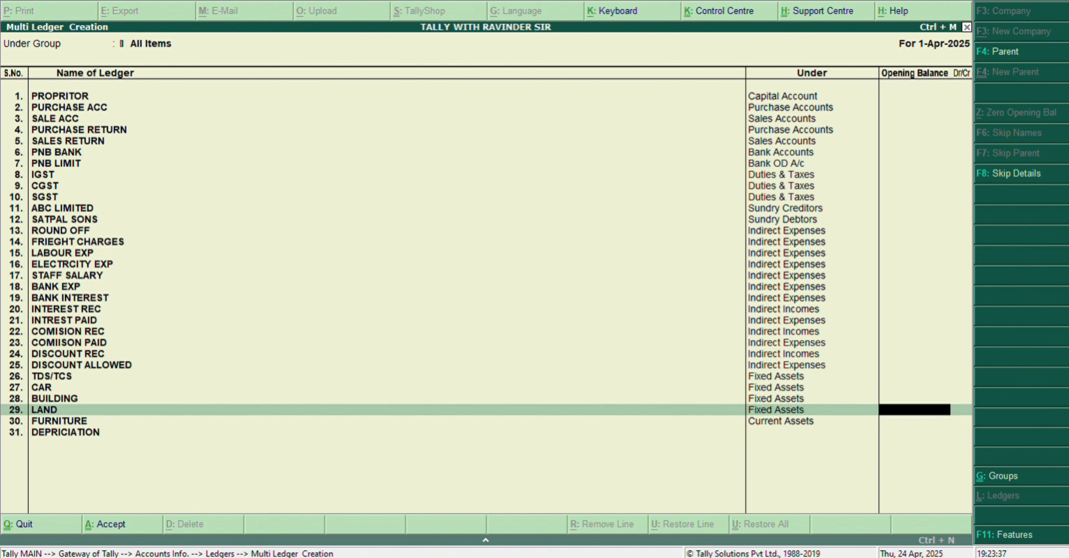
key(Return)
Step: Change the group of the FURNITURE ledger to Fixed Assets, leaving its opening balance blank
key(Return)
text(FI)
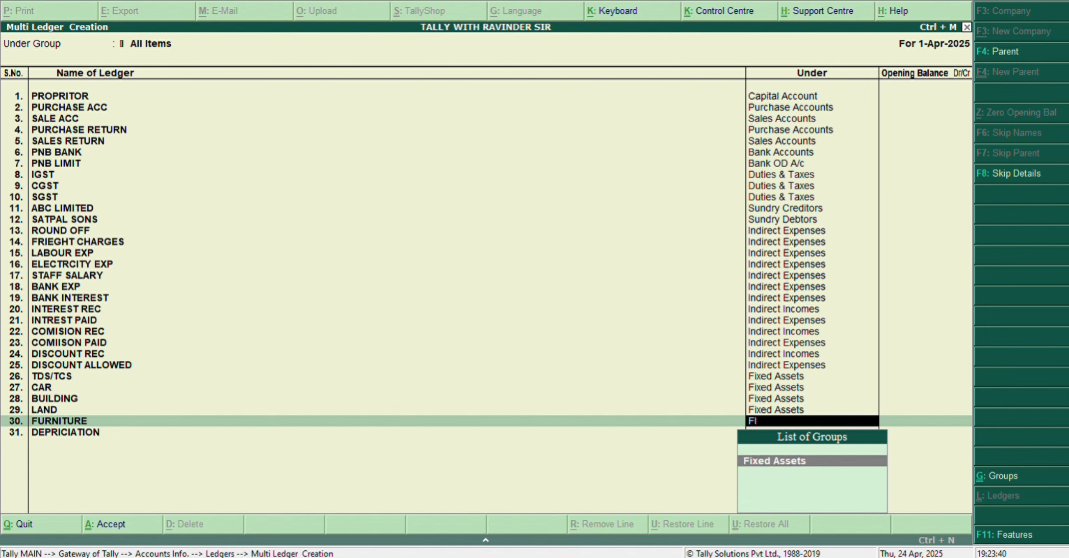
key(Return)
key(Return)
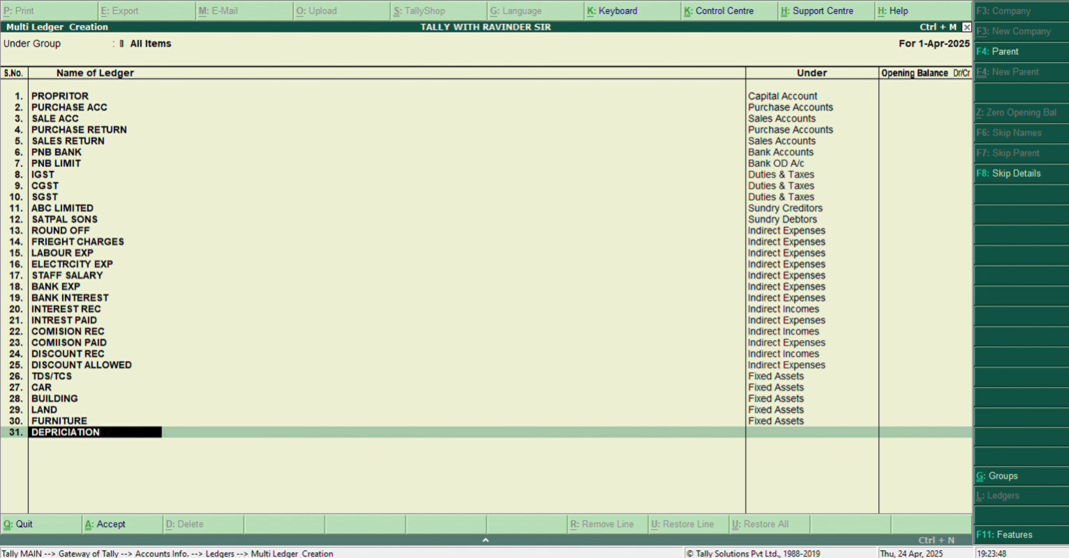
Step: Assign the DEPRICIATION ledger on line 31 to Indirect Expenses, leaving its opening balance blank
key(Return)
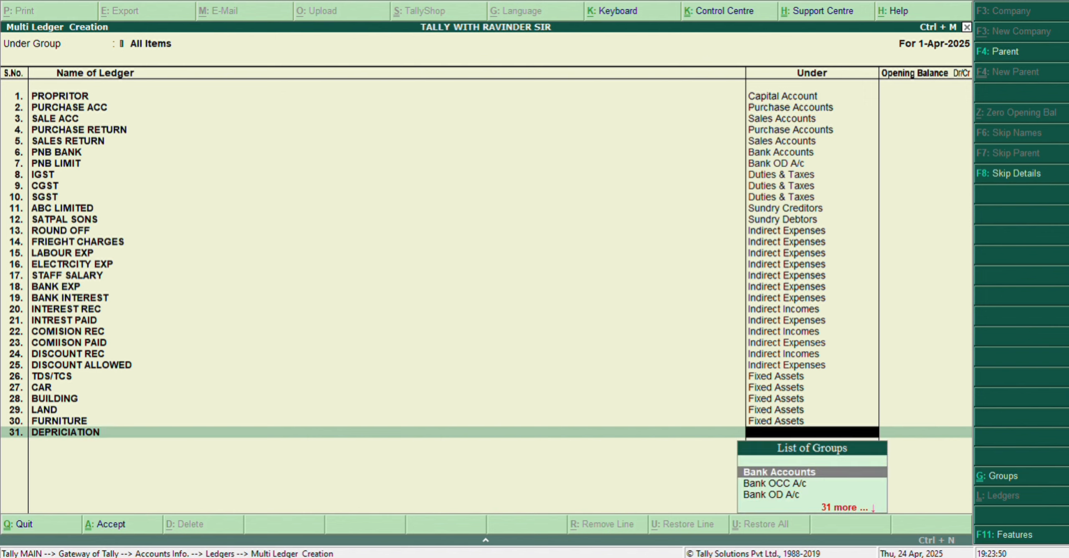
text(IND)
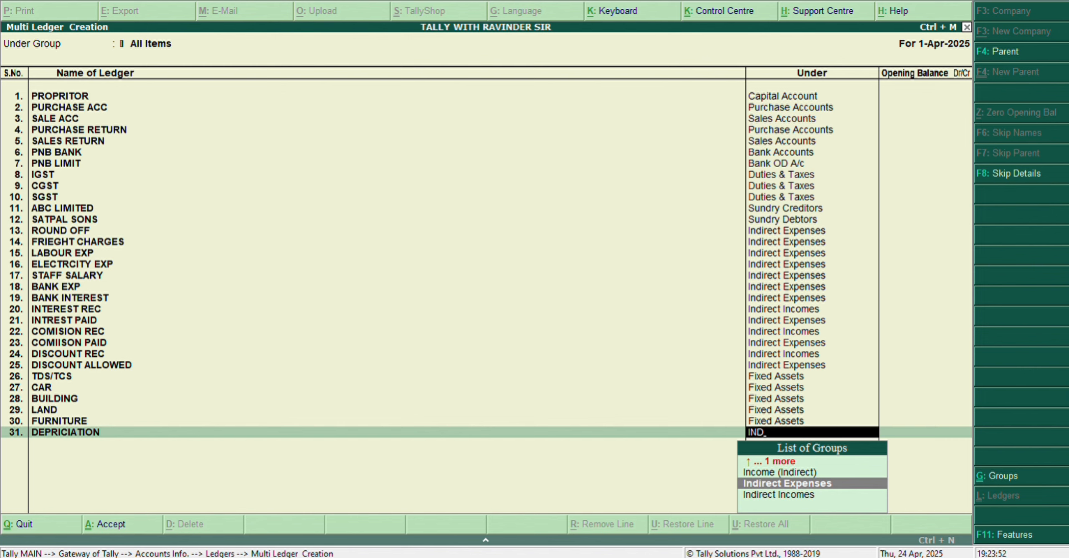
key(Return)
key(Return)
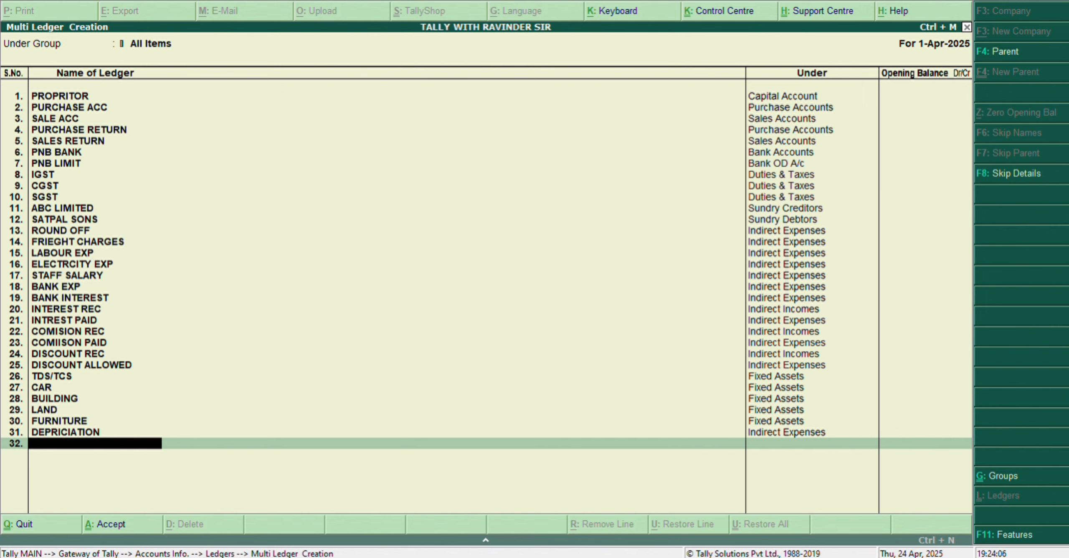
Step: Add a ledger named FUEL EXP under Indirect Expenses, leaving its opening balance blank
text(FUEL EXP)
key(Return)
text(ind)
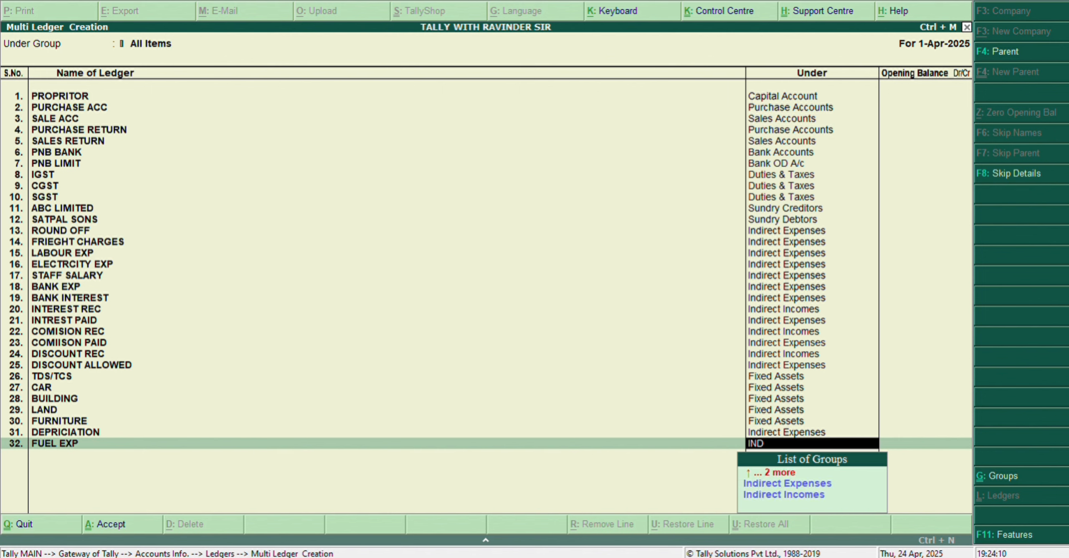
key(Return)
key(Return)
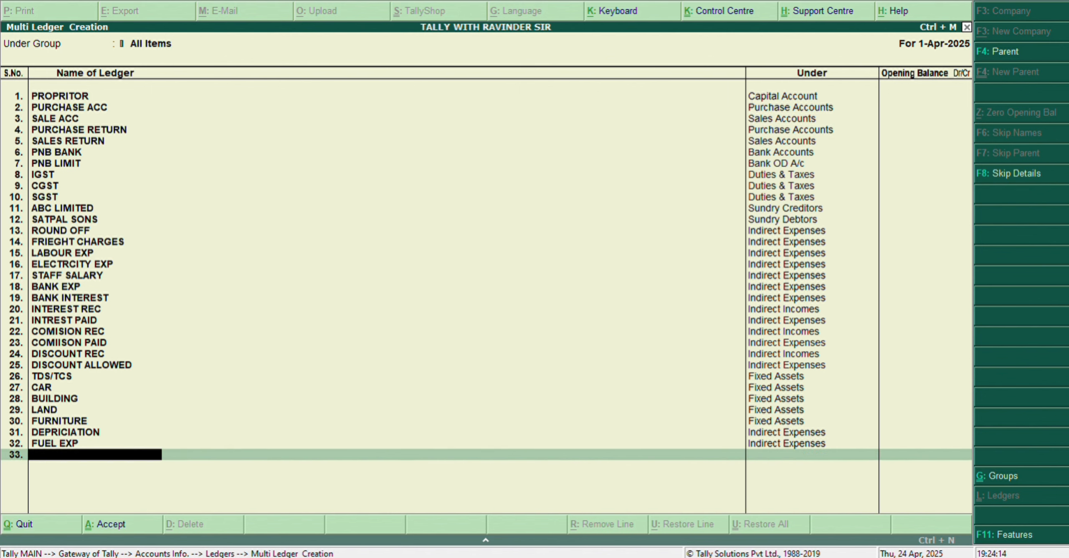
Step: Add a ledger named VEHICLE RUNNING EXP under Indirect Expenses, leaving its opening balance blank
text(VEHICLE RUN)
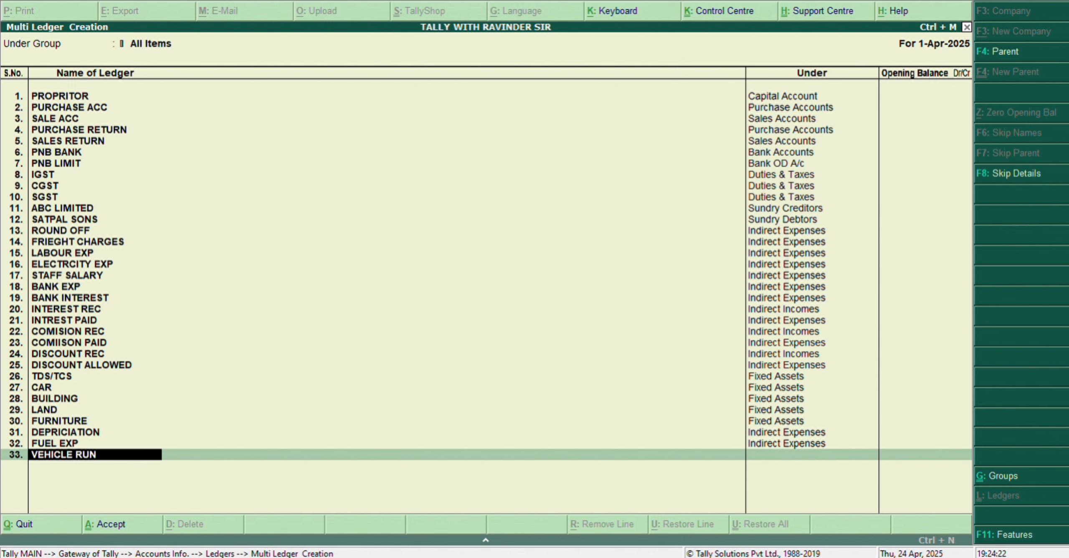
text(NING EXP)
key(Return)
text(IND)
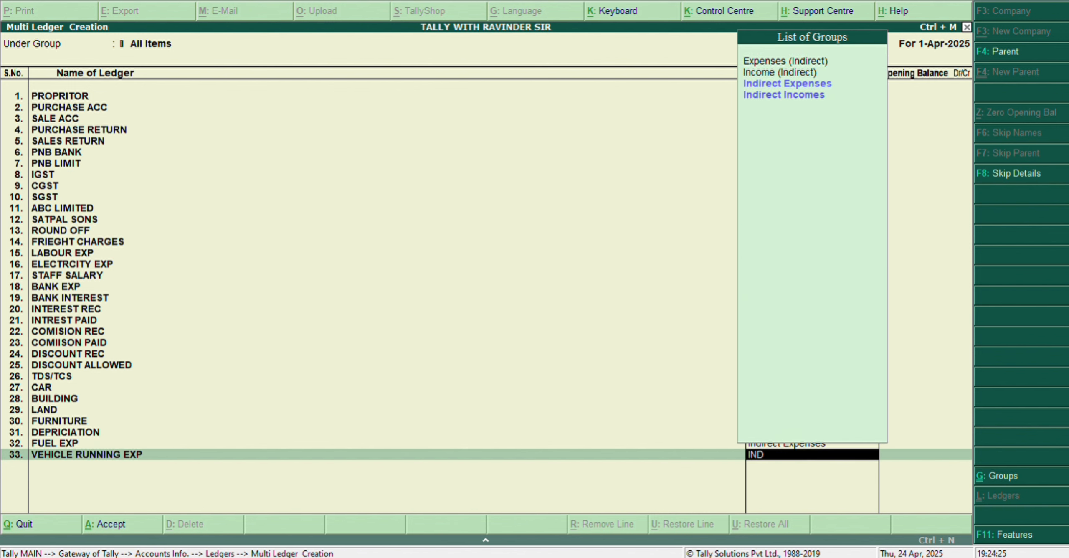
key(Return)
key(Return)
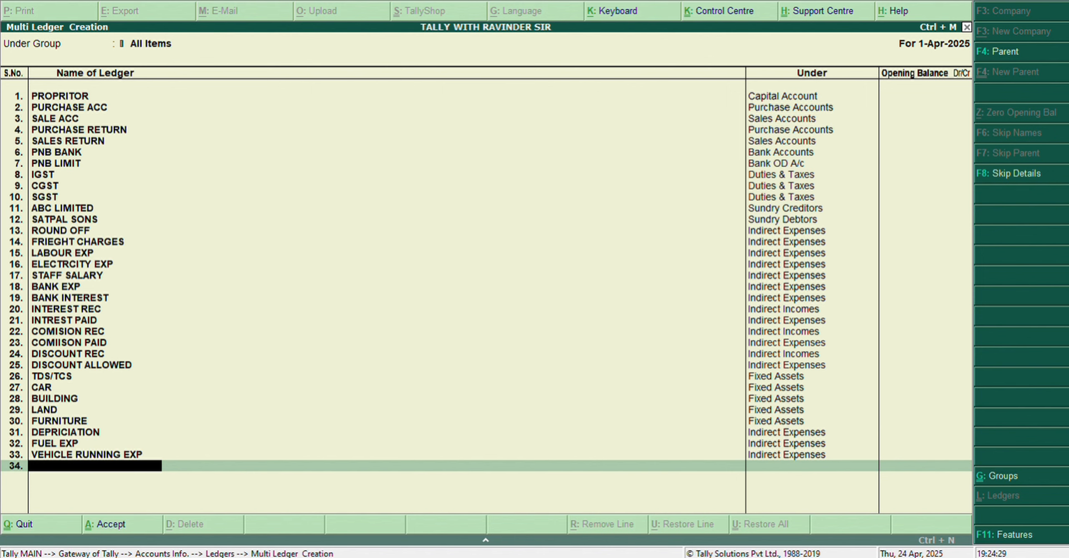
Step: Add a ledger named ELEECTRICTY FOR FACTORY under Direct Expenses, leaving its opening balance blank
text(ELEECTRICTY FOR FACT)
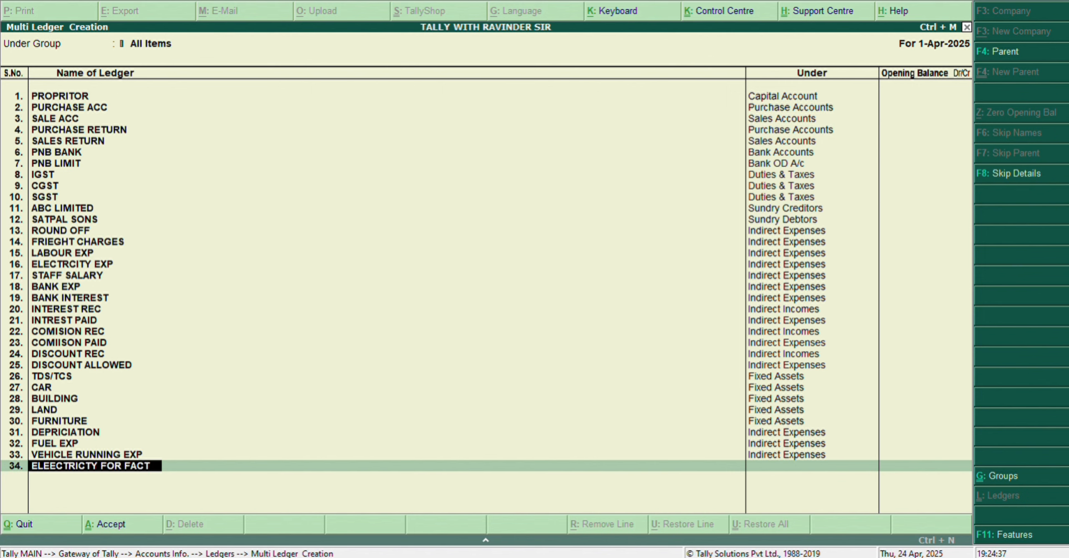
text(ORY)
key(Return)
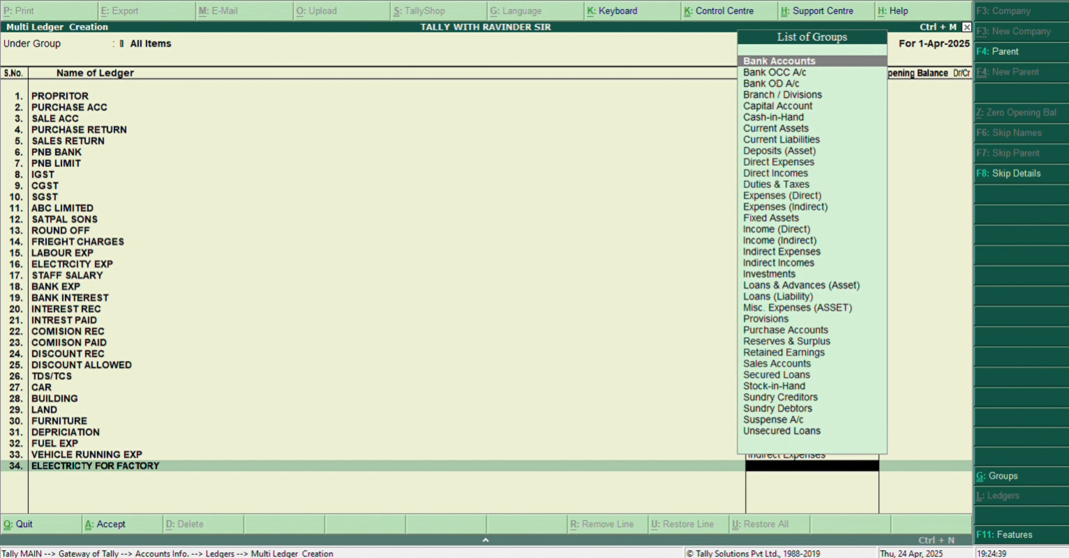
text(DIR)
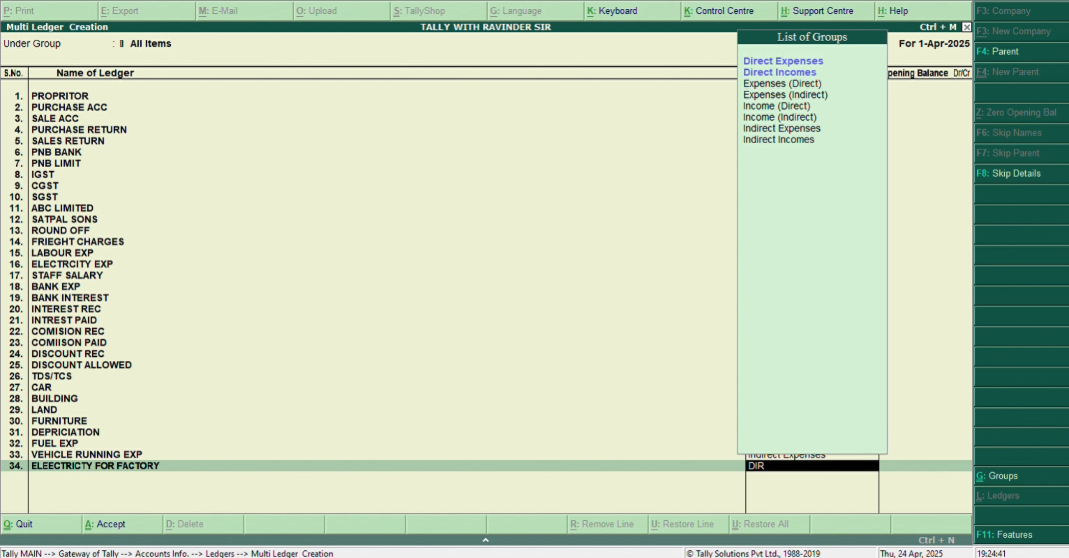
key(Return)
key(Return)
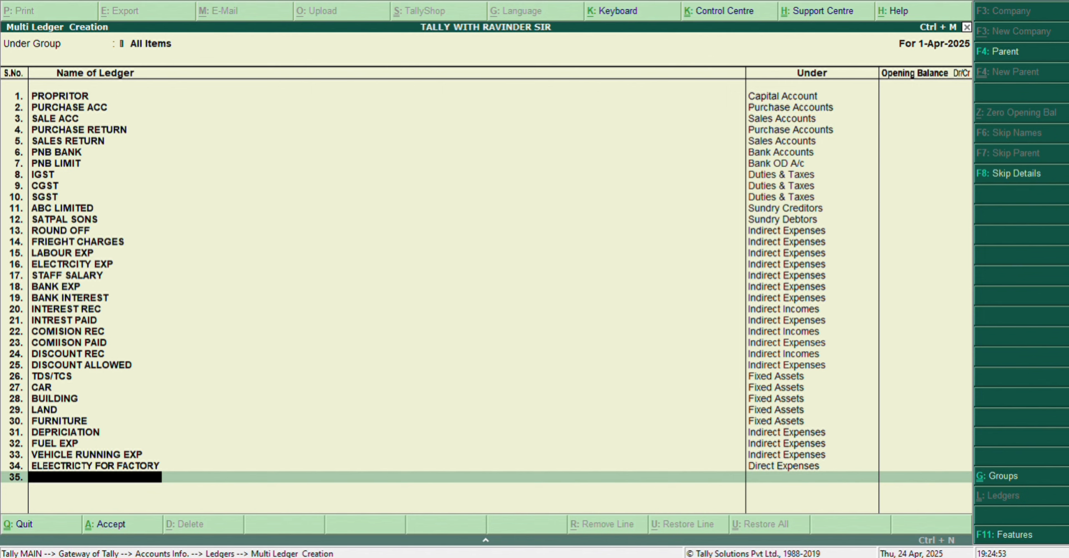
Step: Add a ledger named DRAWINGS under Capital Account and save the whole multiple-ledger list
text(DW)
key(BackSpace)
text(RAWINGS)
key(Return)
text(CAP)
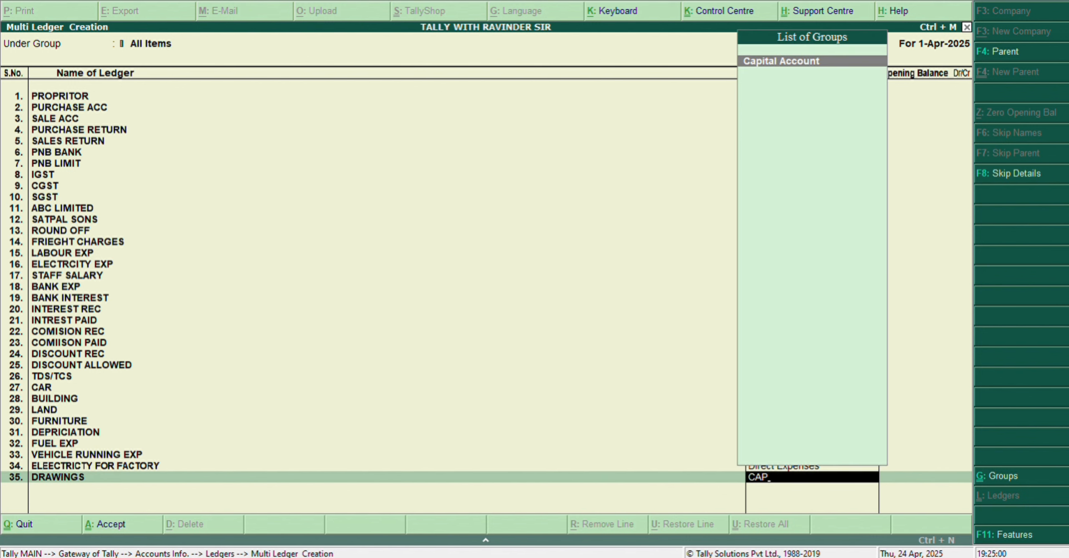
key(Return)
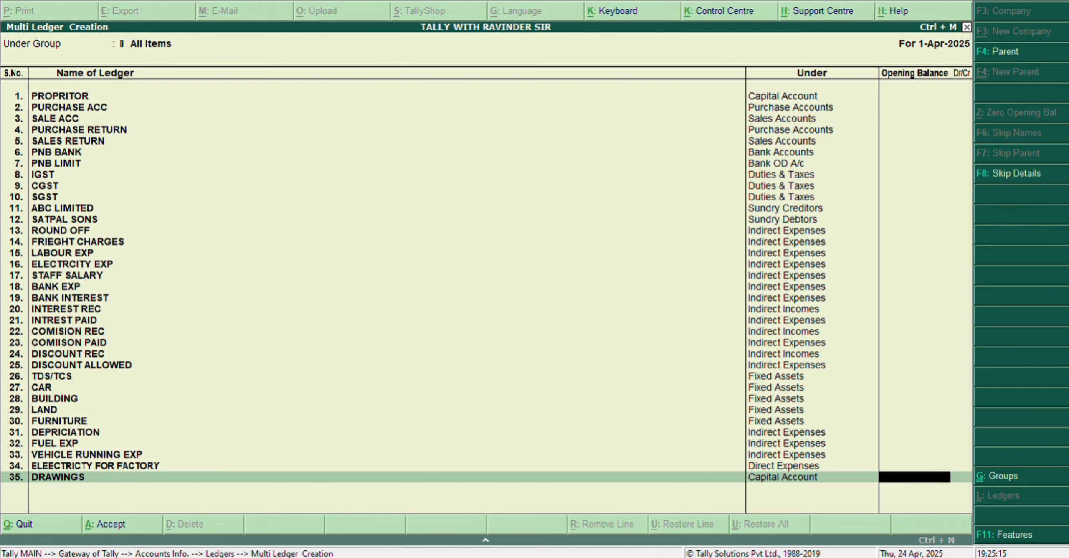
key(ctrl+a)
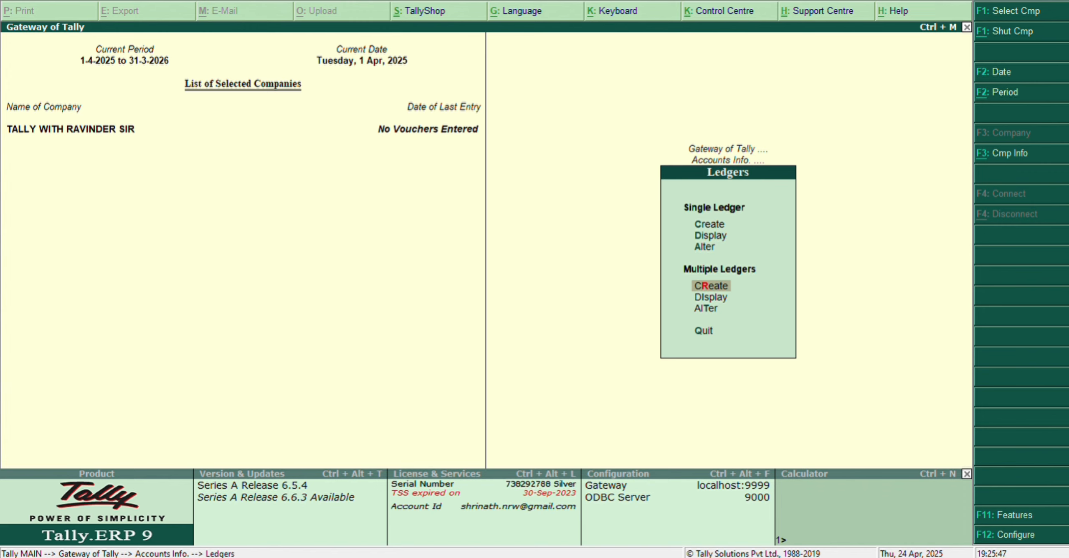
Step: Open the IGST ledger for alteration as a single ledger
key(Escape)
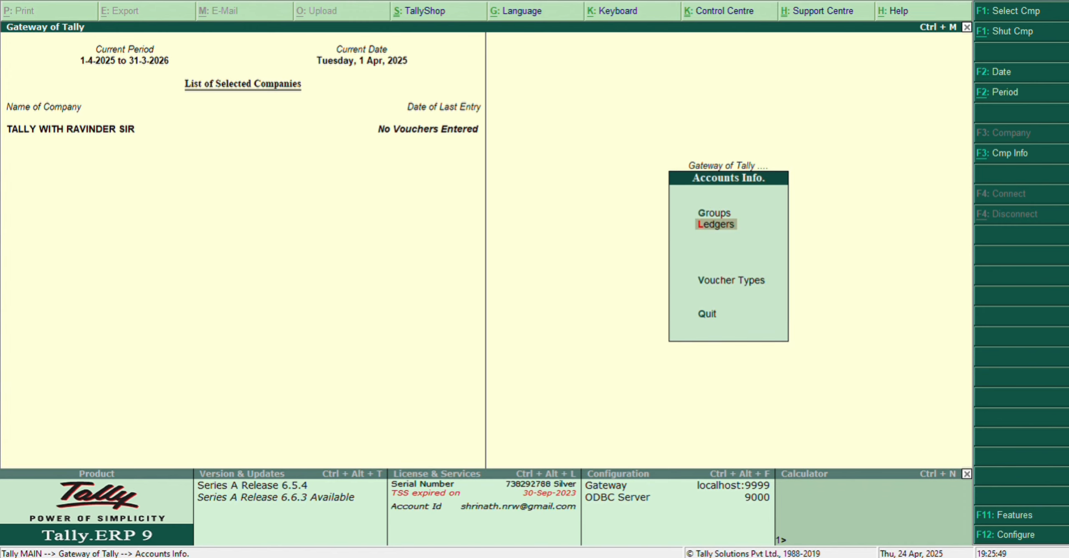
key(Return)
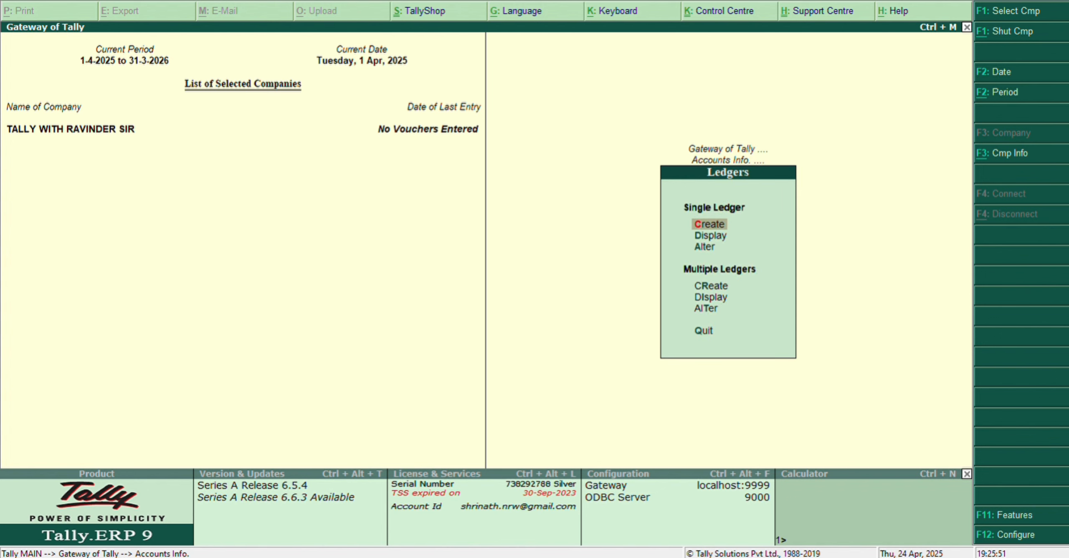
key(Down)
key(Down)
key(Return)
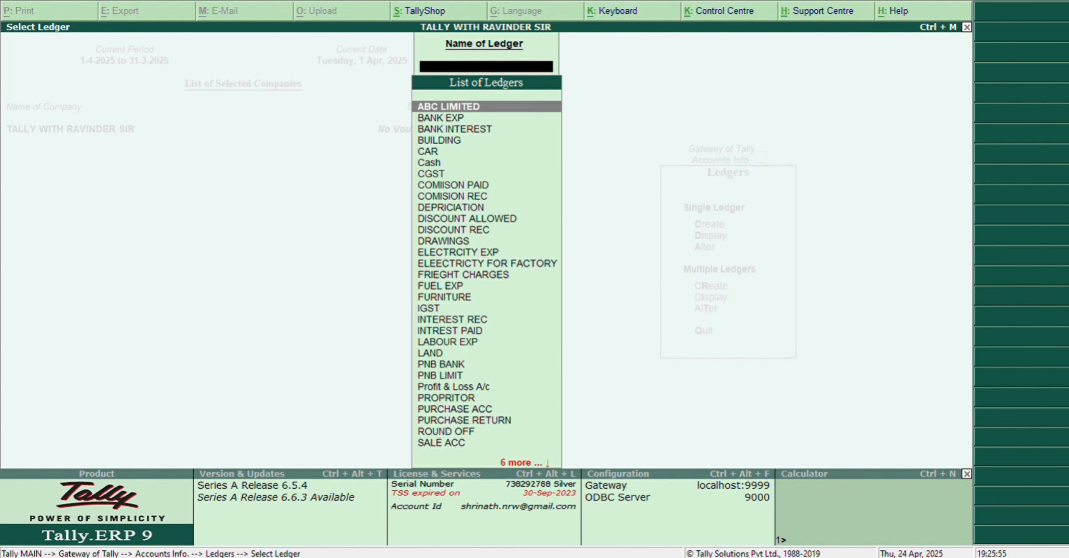
text(igs)
key(Return)
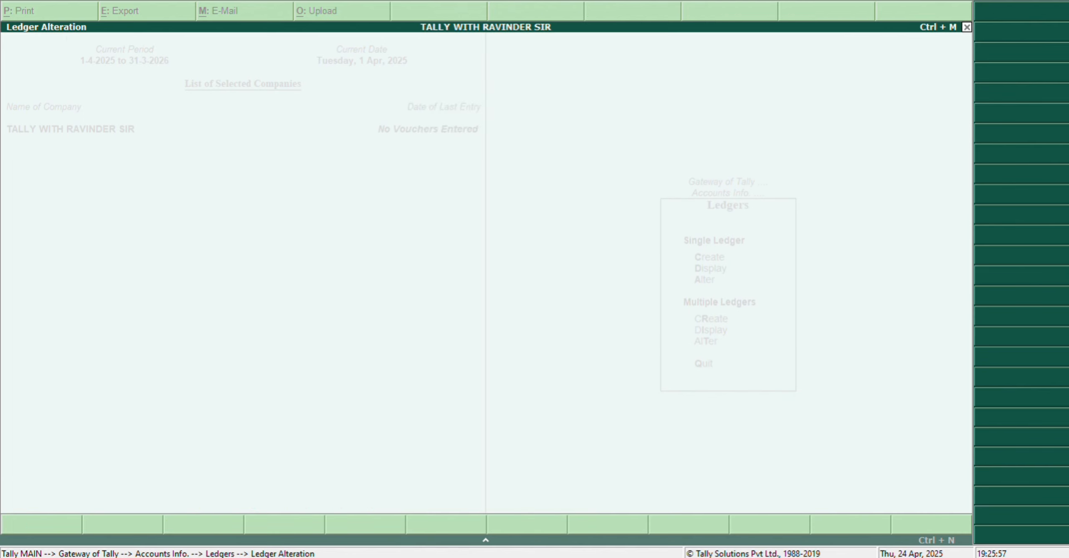
Step: Set the IGST ledger's type of duty/tax to GST and its tax type to Integrated Tax
key(Return)
key(Return)
key(Return)
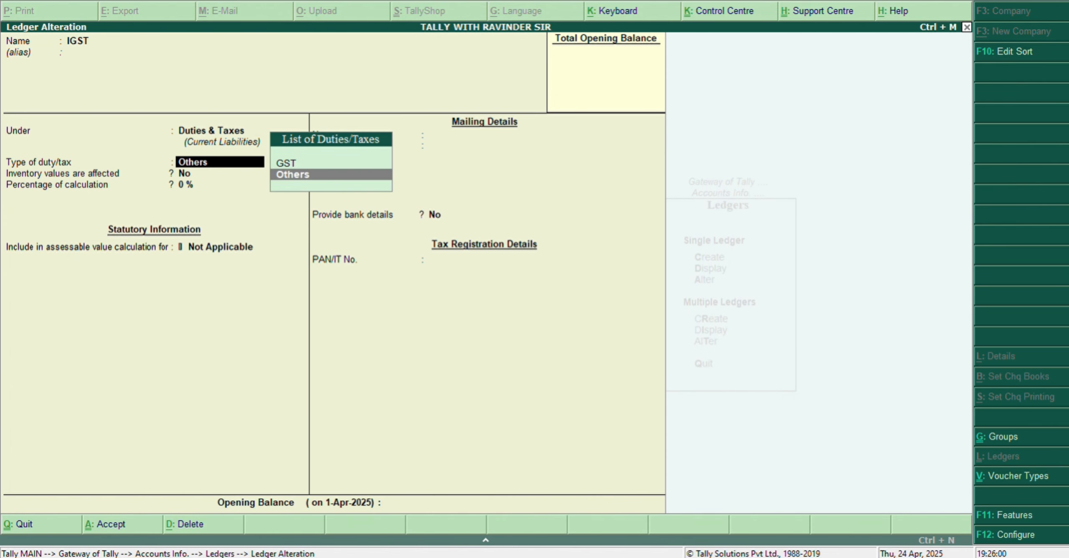
key(Up)
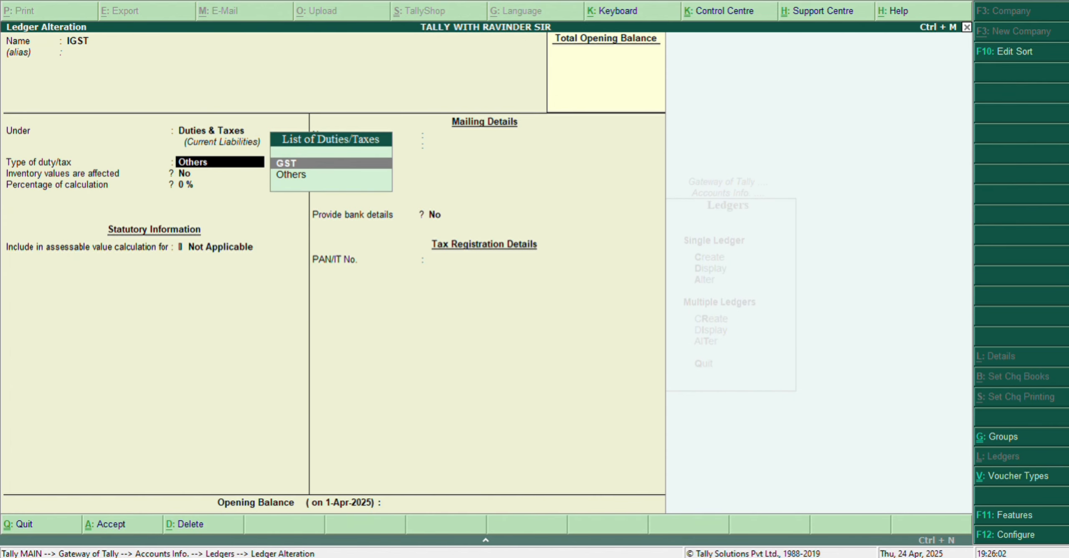
key(Return)
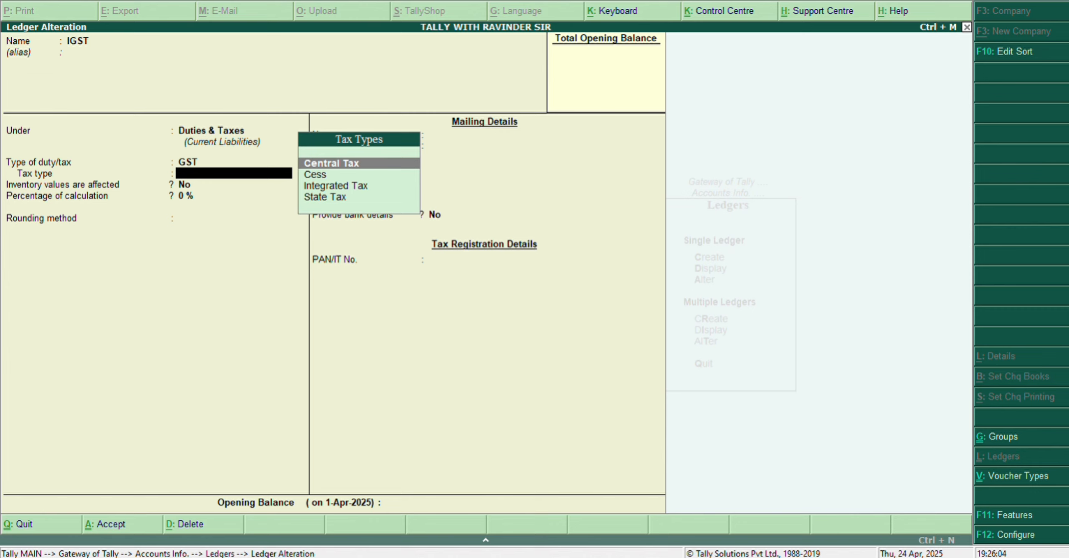
key(Down)
key(Down)
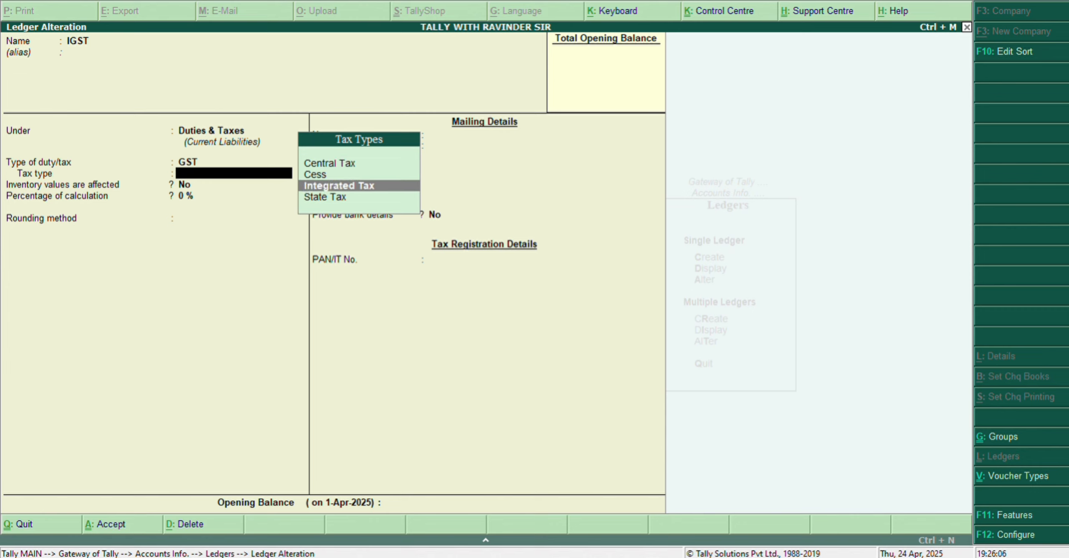
key(Return)
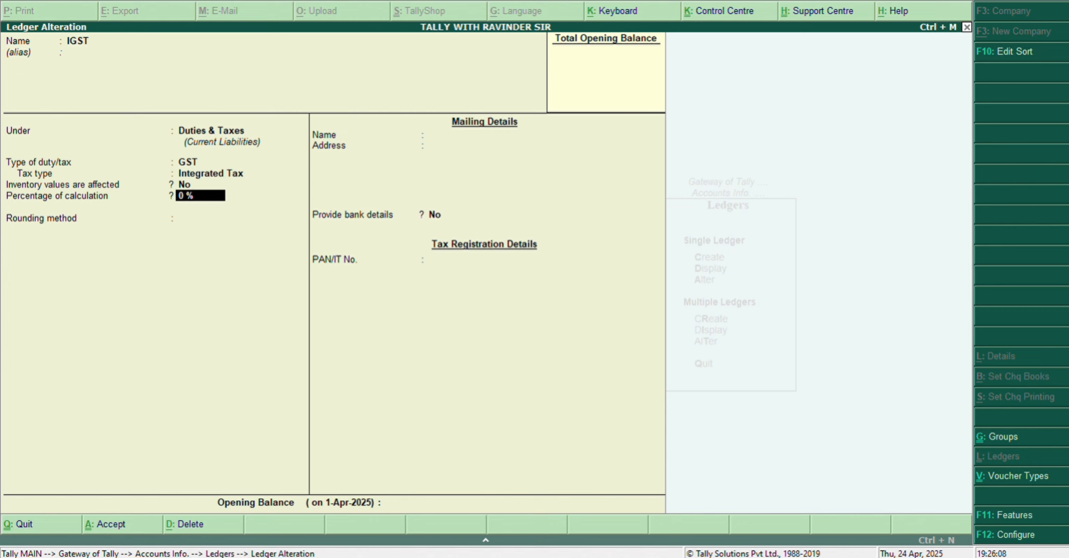
Step: Keep the IGST ledger's percentage of calculation at 0 % and set its rounding method to Not Applicable
key(Up)
key(Return)
key(Return)
key(Return)
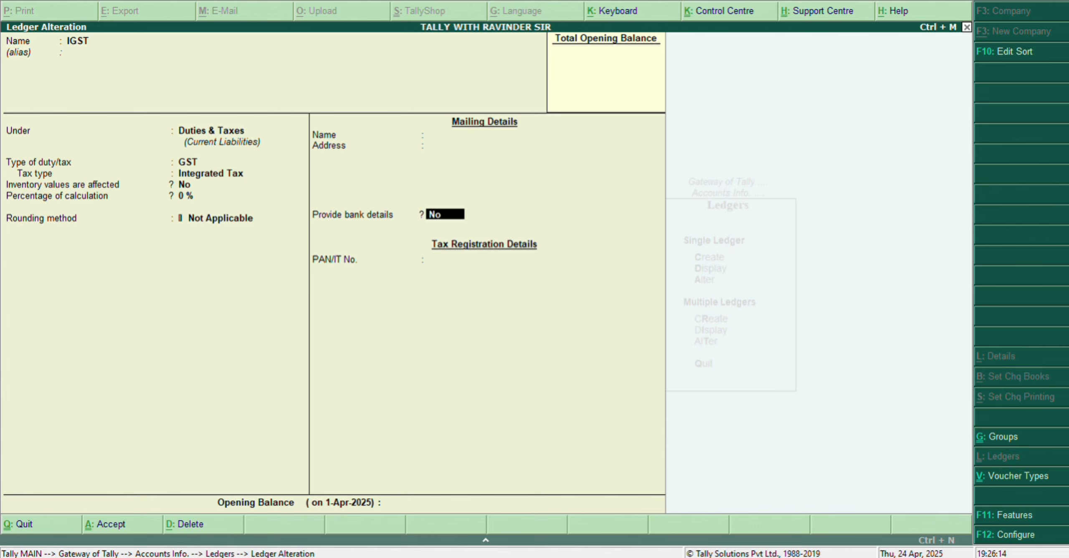
Step: Save the IGST ledger and open the CGST ledger for alteration, keeping it under Duties & Taxes
key(ctrl+a)
text(CGS)
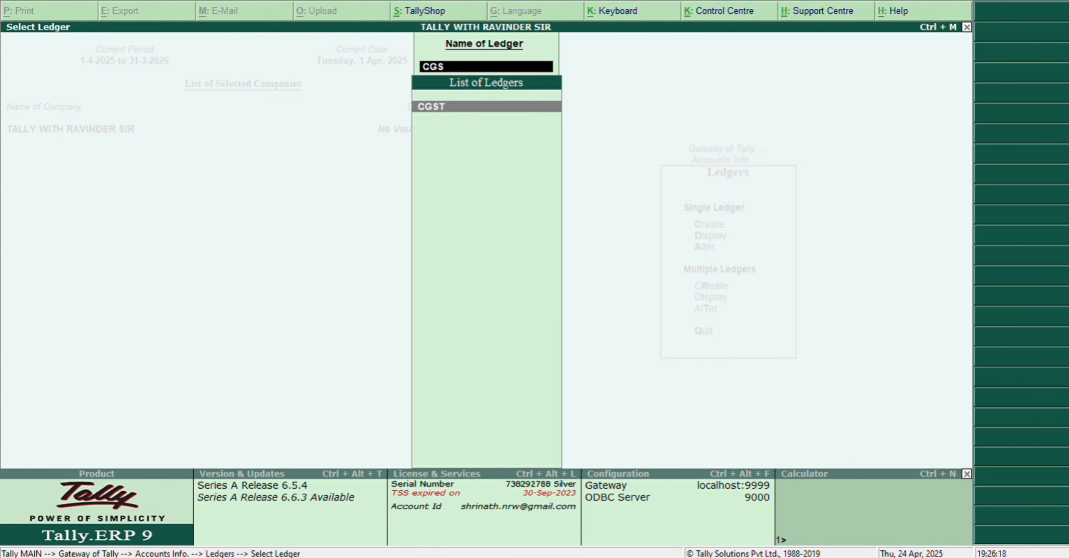
key(Return)
key(Return)
key(Return)
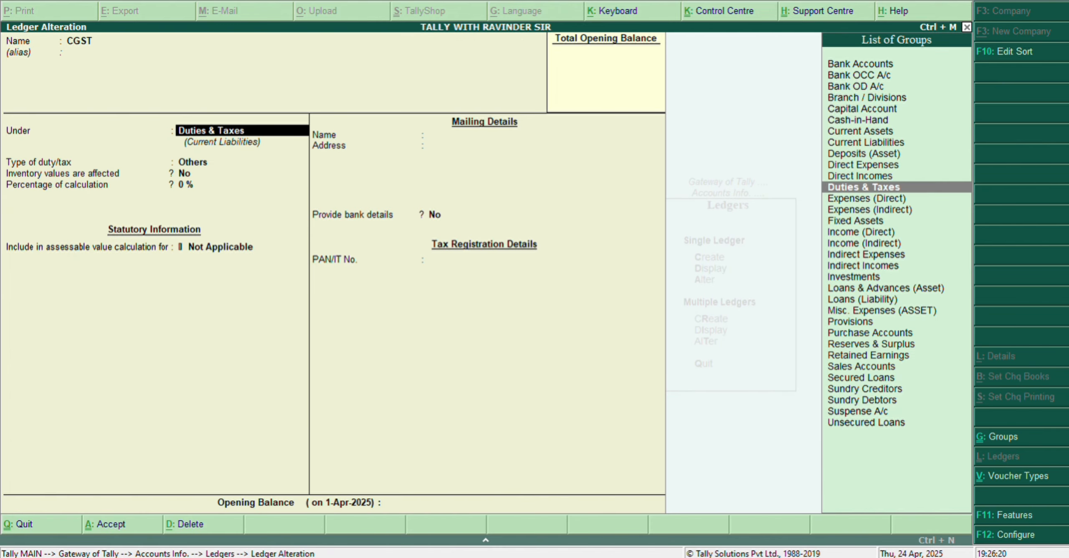
Step: Set the CGST ledger's type of duty/tax to GST with Central Tax as the tax type, and save it
key(Return)
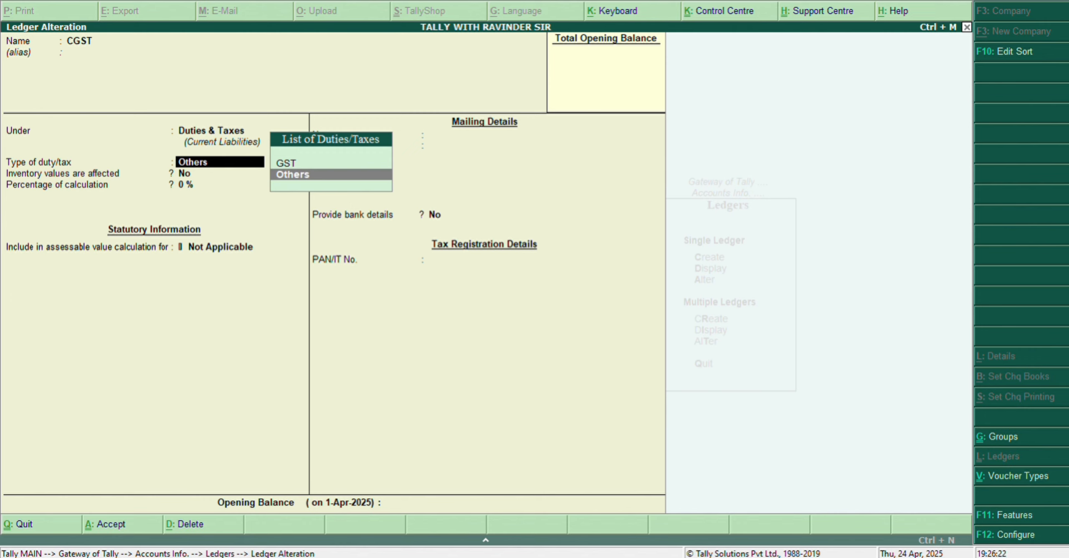
key(Up)
key(Return)
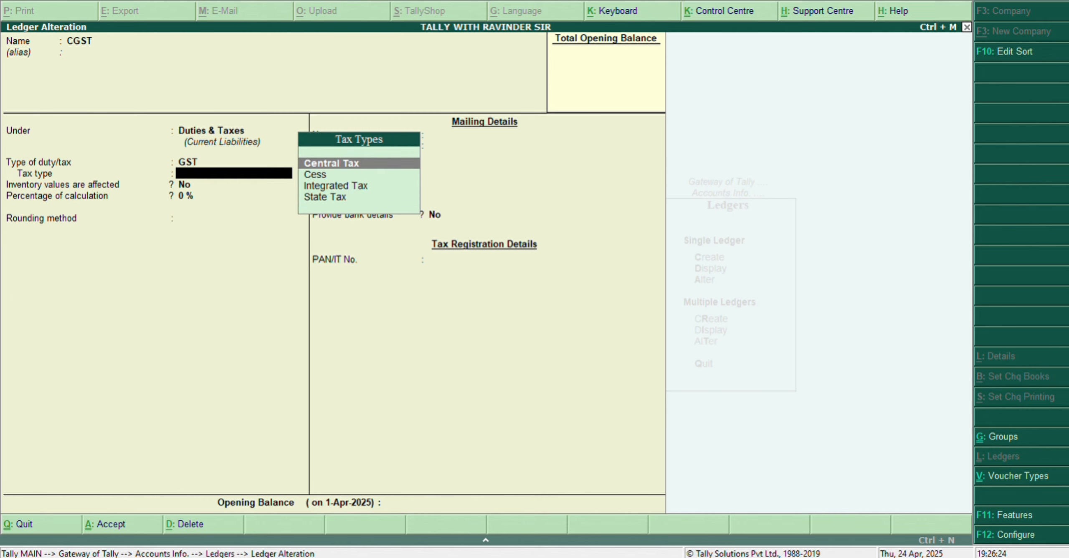
key(Return)
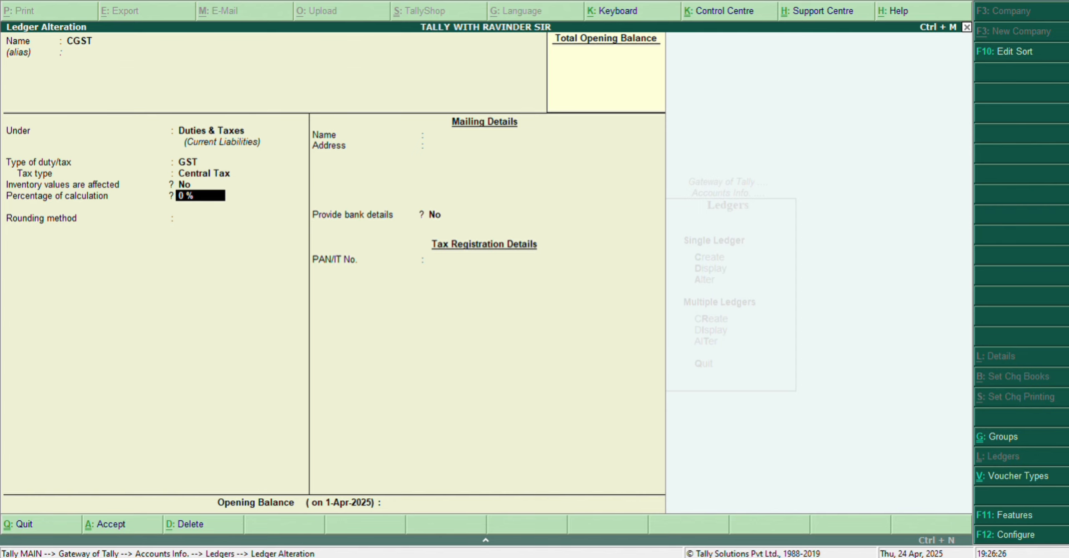
key(ctrl+a)
Step: Open the SGST ledger for alteration, keeping it under Duties & Taxes
text(SGS)
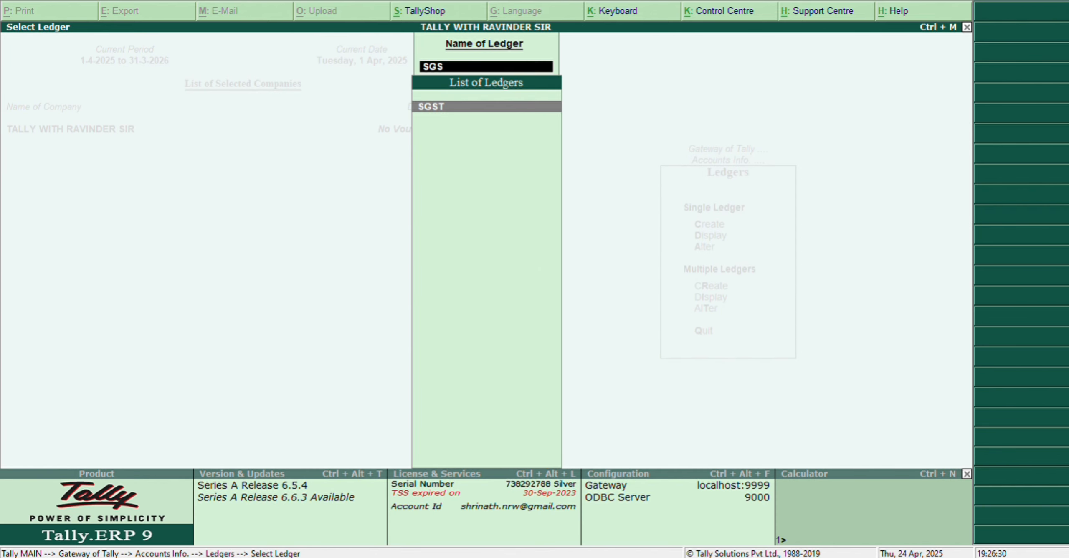
key(Return)
Step: Set the SGST ledger's type of duty/tax to GST with State Tax as the tax type, and save it
key(Return)
key(Return)
key(Return)
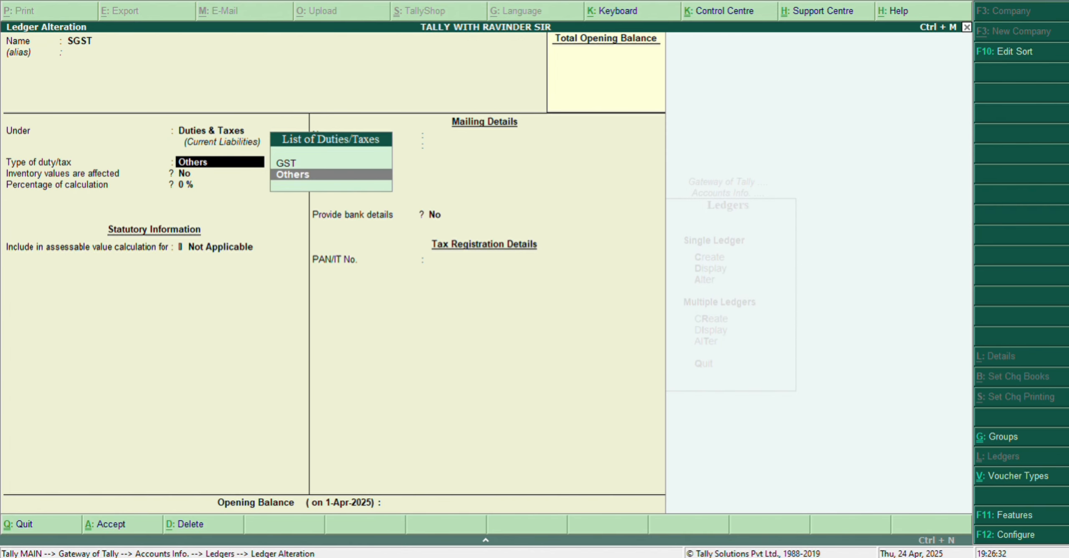
key(Up)
key(Return)
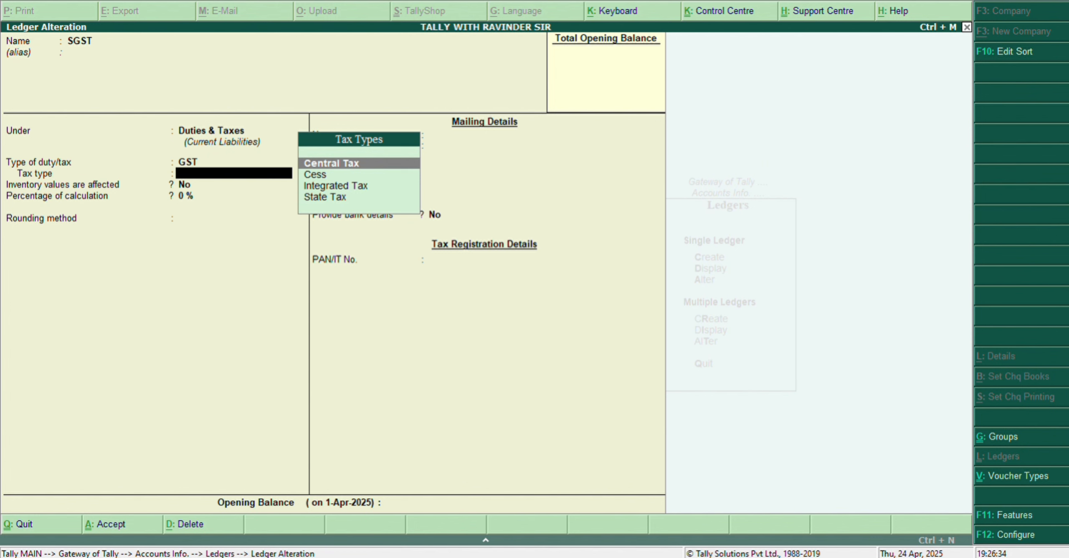
key(Down)
key(Down)
key(Down)
key(Return)
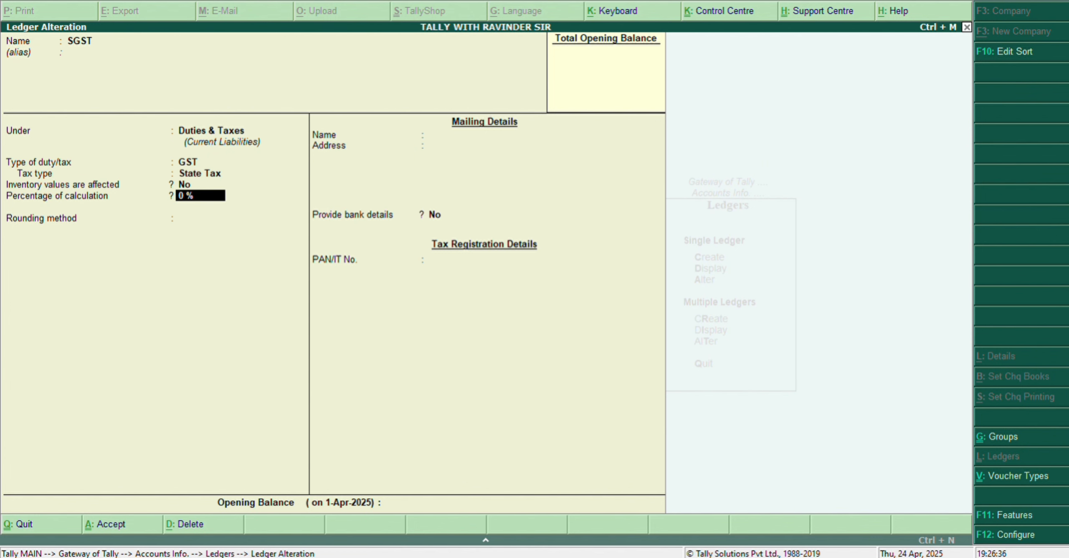
key(ctrl+a)
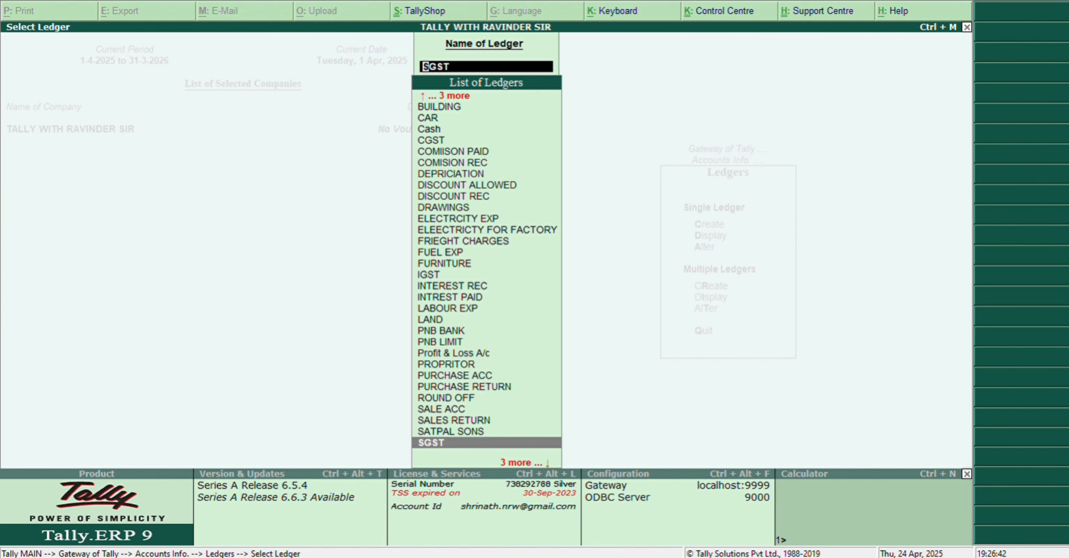
Step: Open the SATPAL SONS ledger for alteration and keep its registration type as Regular
text(SATP)
key(Return)
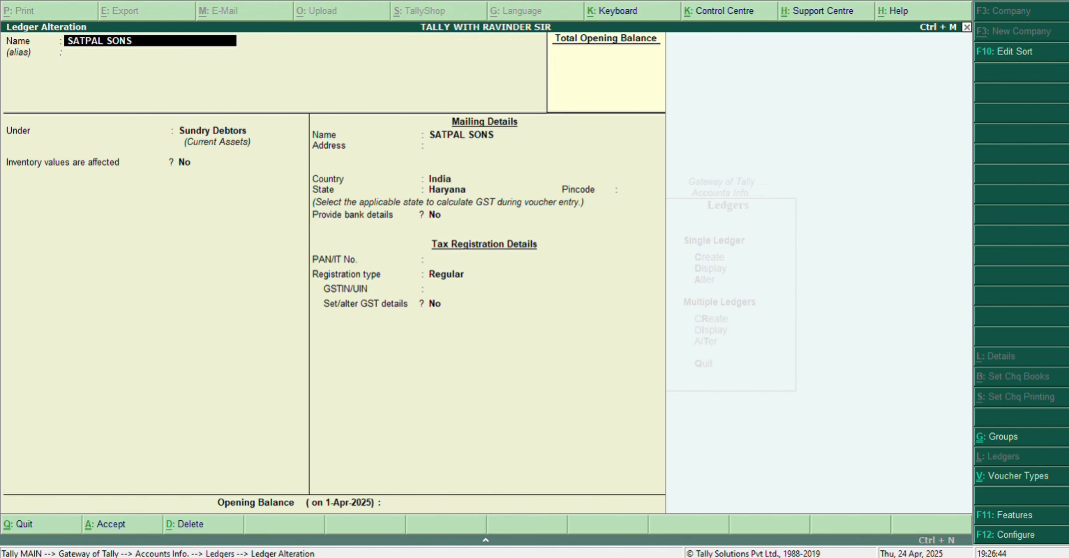
key(Return)
key(Return)
key(Return)
key(Return)
key(Return)
key(Return)
key(Return)
key(Return)
key(Return)
key(Return)
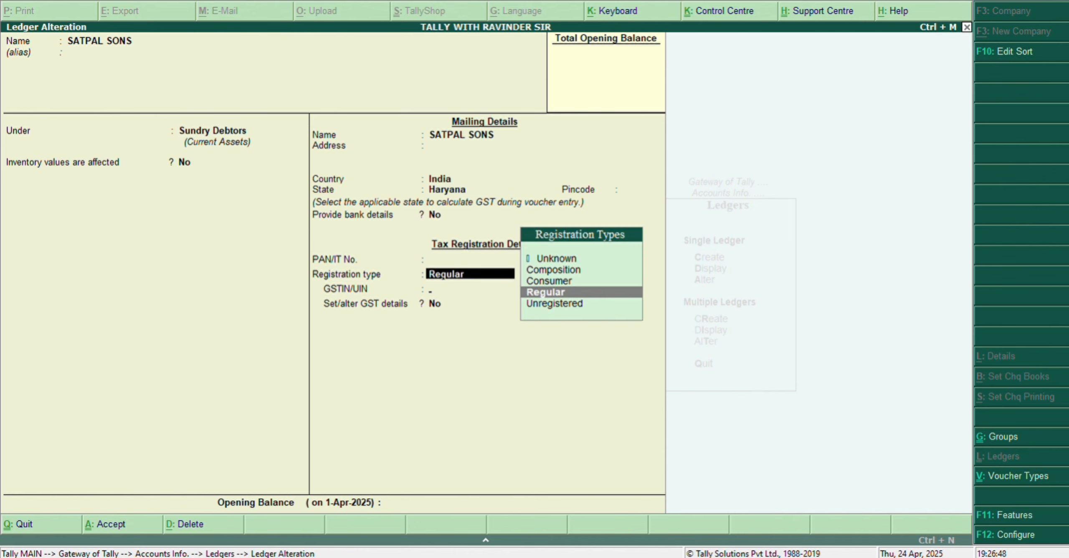
key(Return)
Step: Enter the party's GSTIN/UIN in the SATPAL SONS ledger and accept the alteration
text(06A)
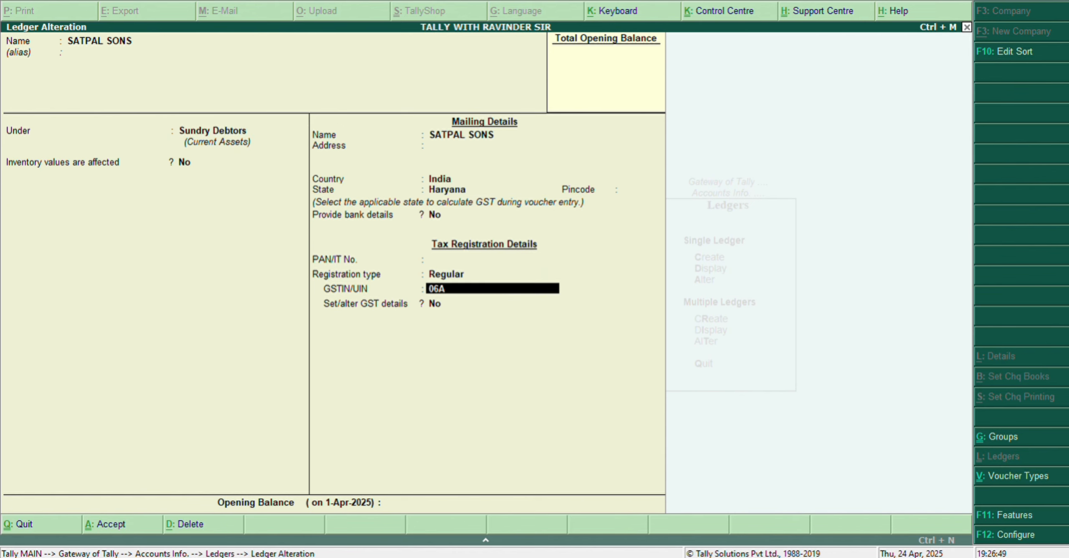
text(AAAC7255A1A1)
key(Return)
key(Return)
key(Return)
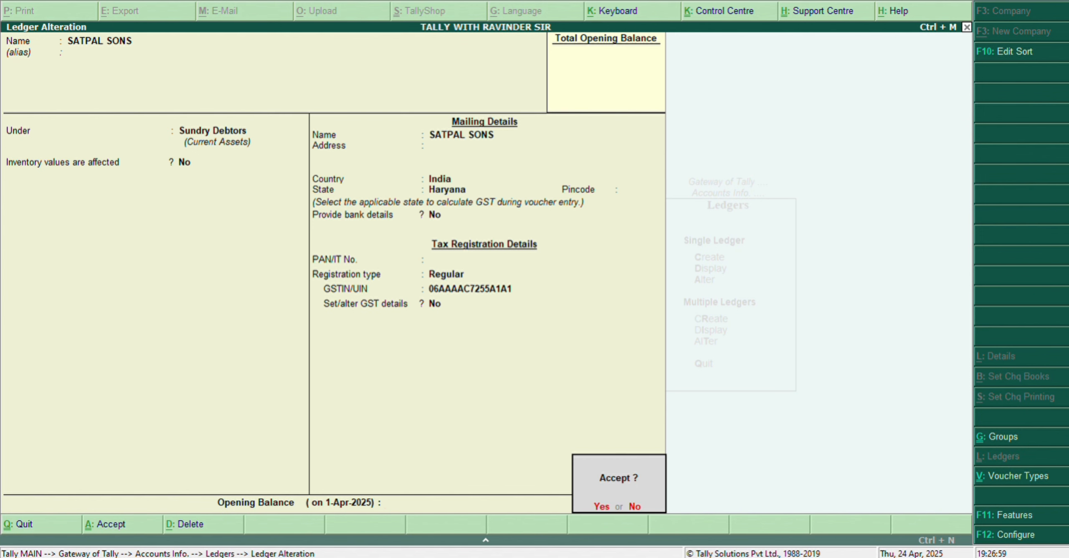
key(Return)
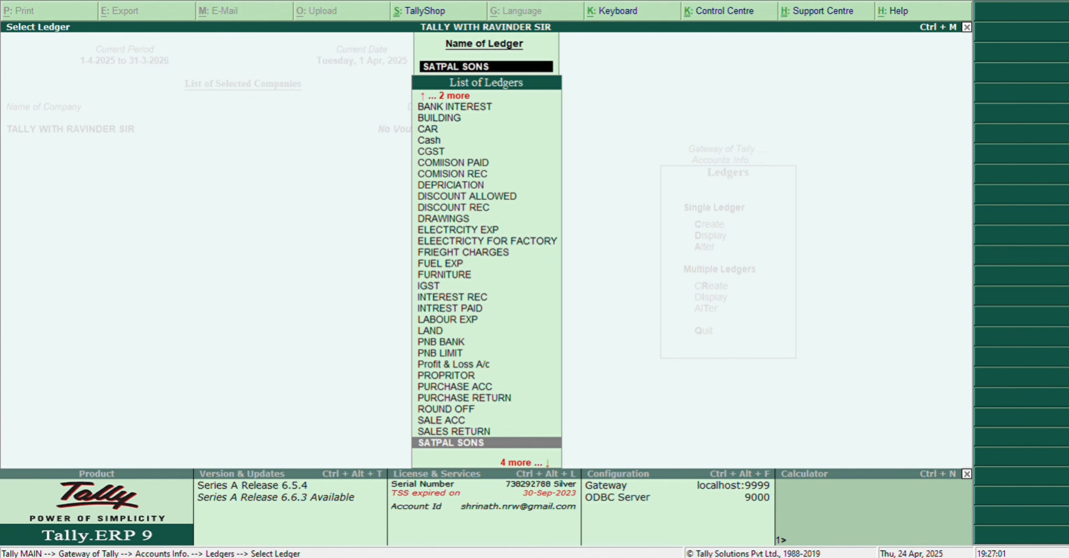
Step: Reopen the SATPAL SONS ledger, fill in its mailing address and save it
key(Return)
key(Return)
key(Return)
key(Return)
key(Return)
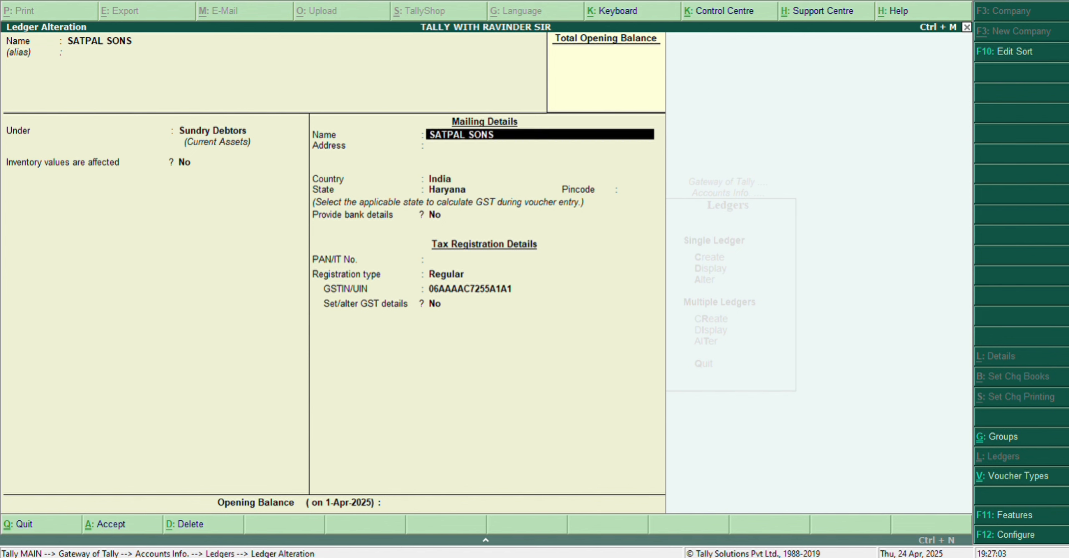
key(Return)
text(B)
key(BackSpace)
text(NARWANA)
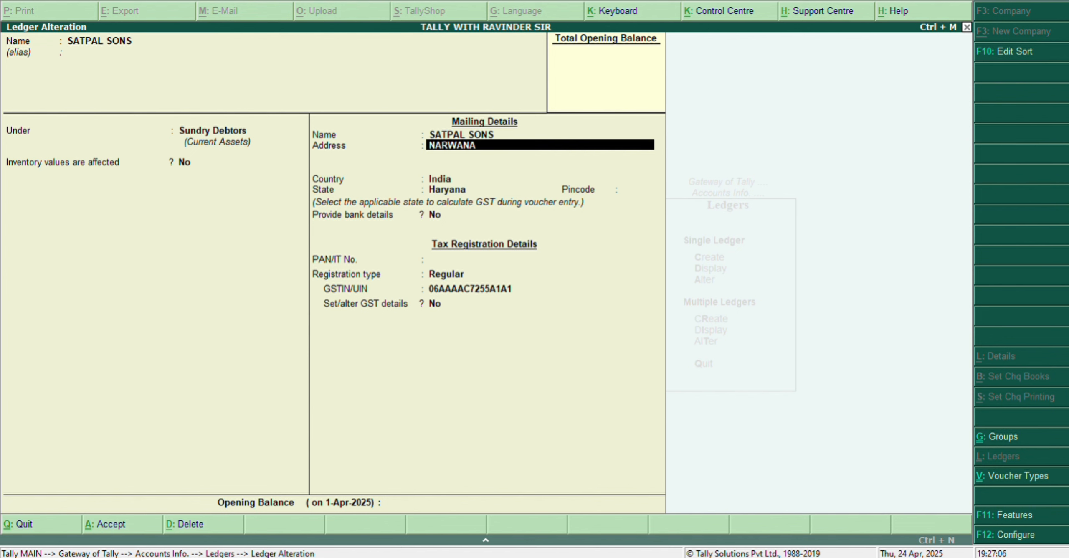
key(Return)
key(Return)
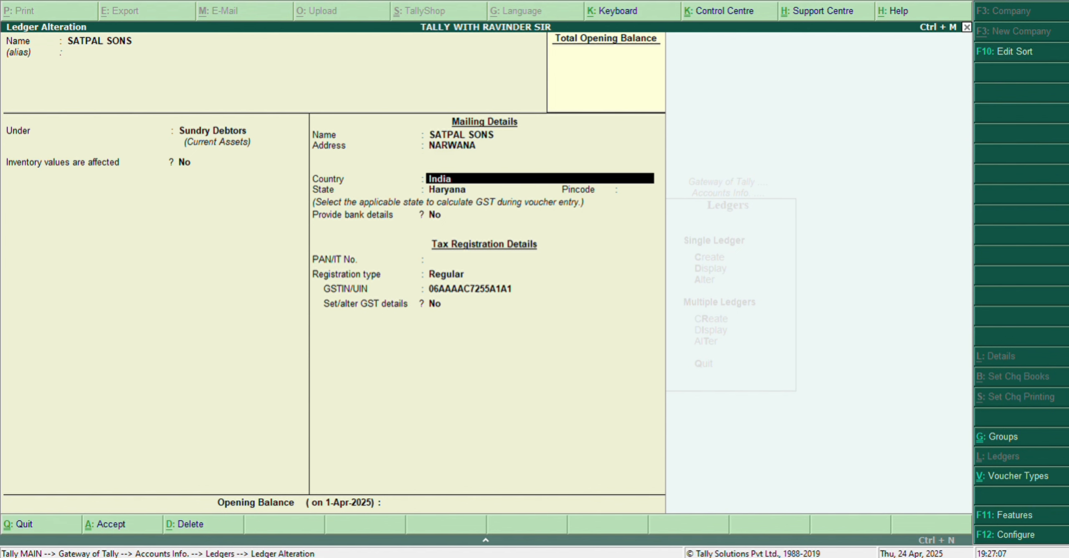
key(ctrl+a)
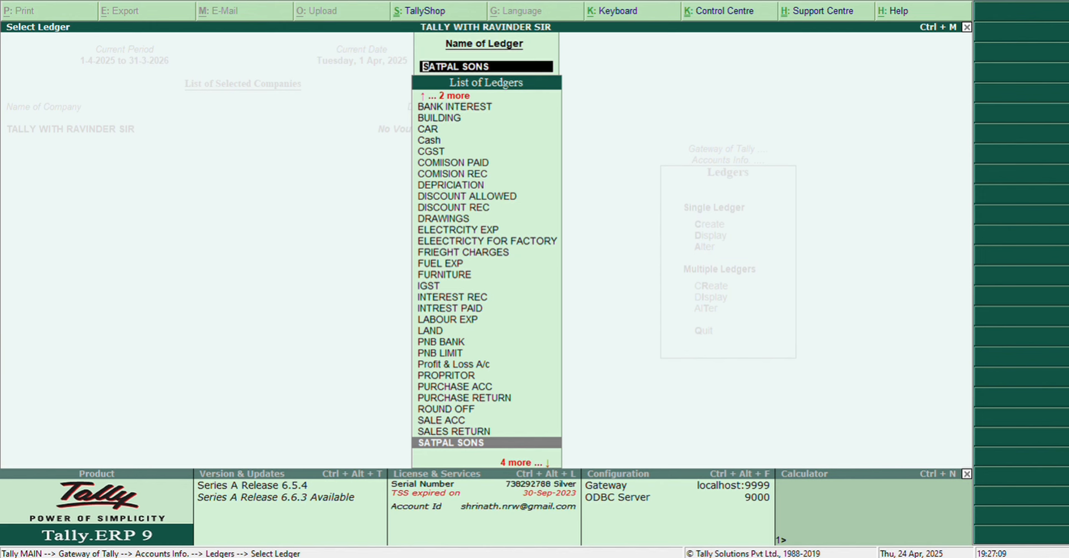
Step: Open the ABC LIMITED ledger for alteration
key(Up)
key(Up)
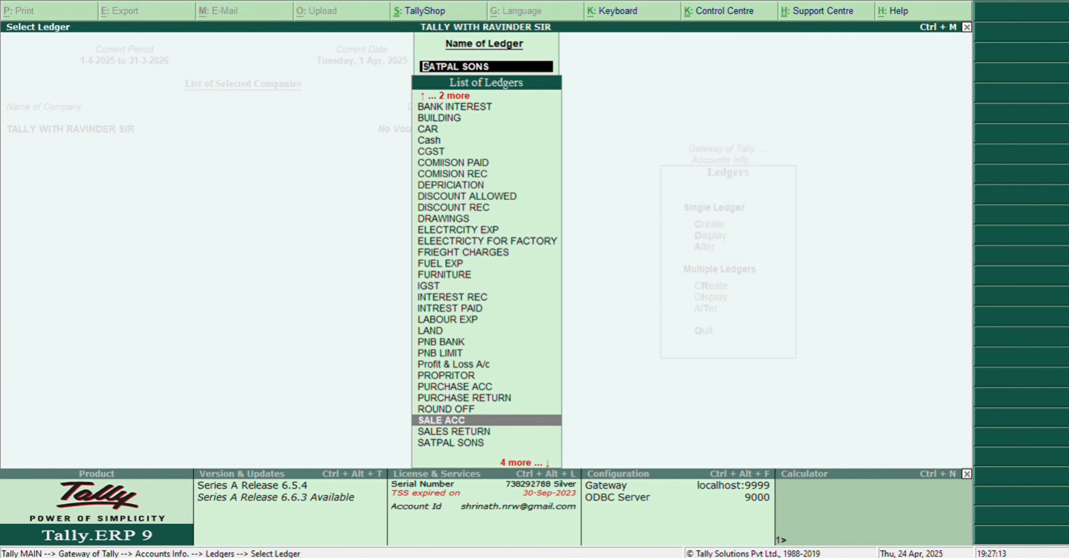
key(Escape)
key(Escape)
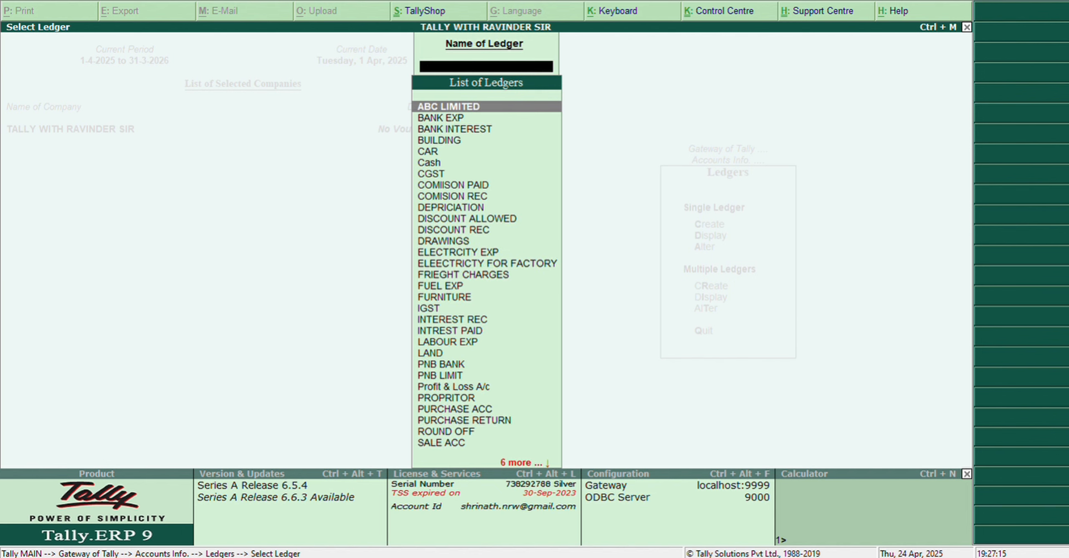
text(LI)
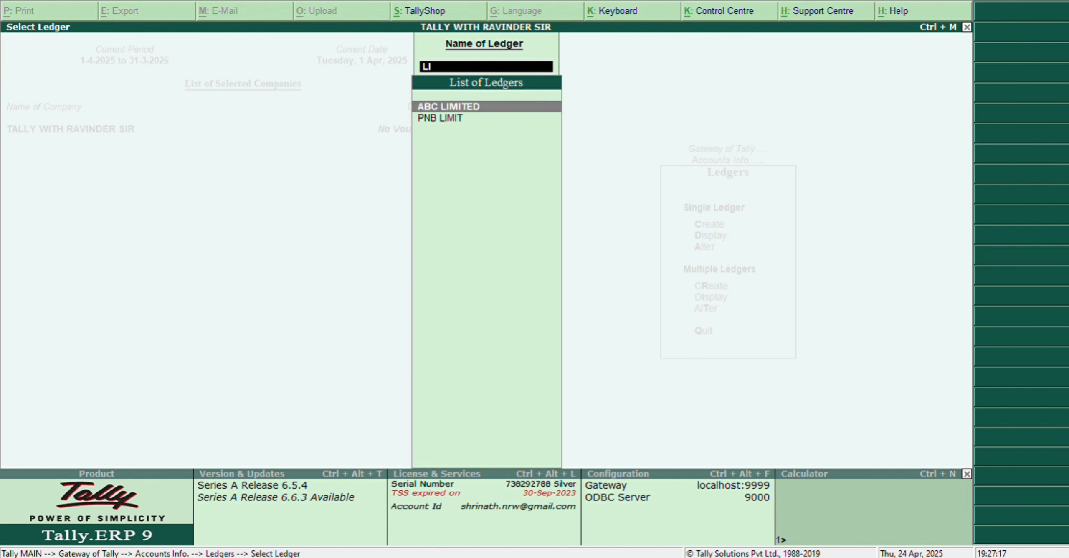
key(Return)
Step: Enter the GSTIN/UIN in the ABC LIMITED ledger's tax registration details and accept the alteration
key(Return)
key(Return)
key(Return)
key(Return)
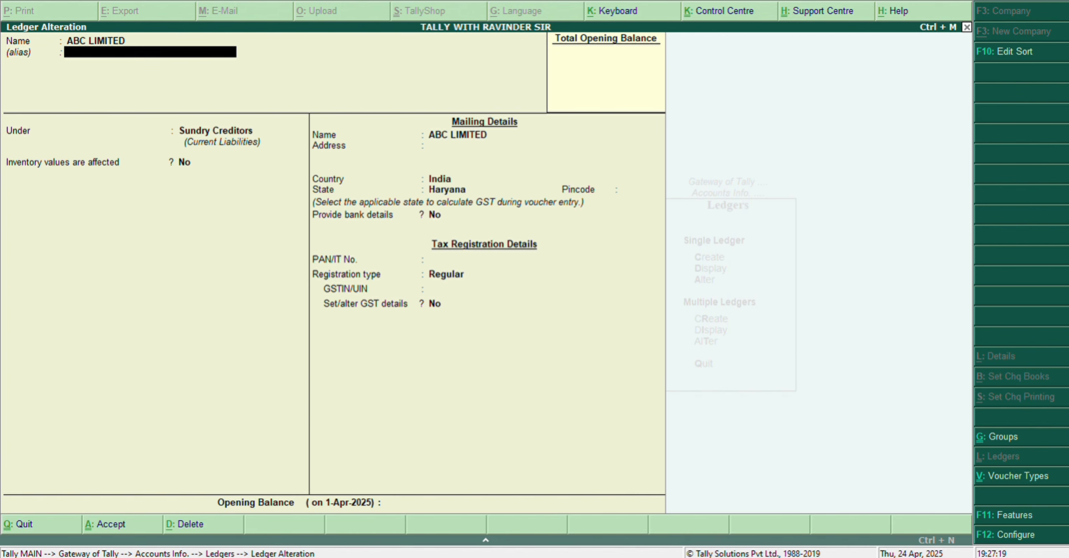
key(Return)
key(Return)
key(Return)
key(Return)
key(Return)
key(Return)
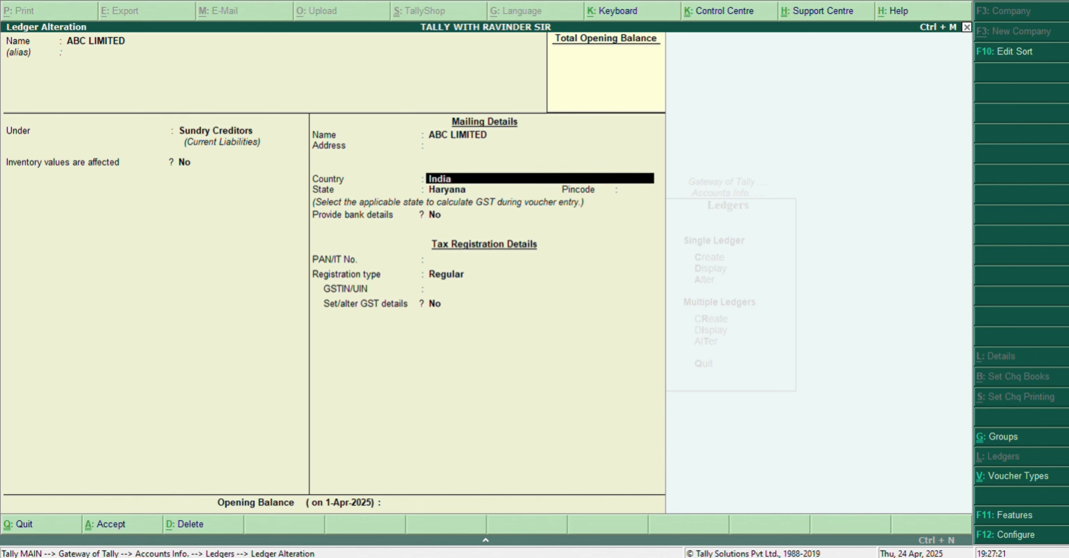
key(Return)
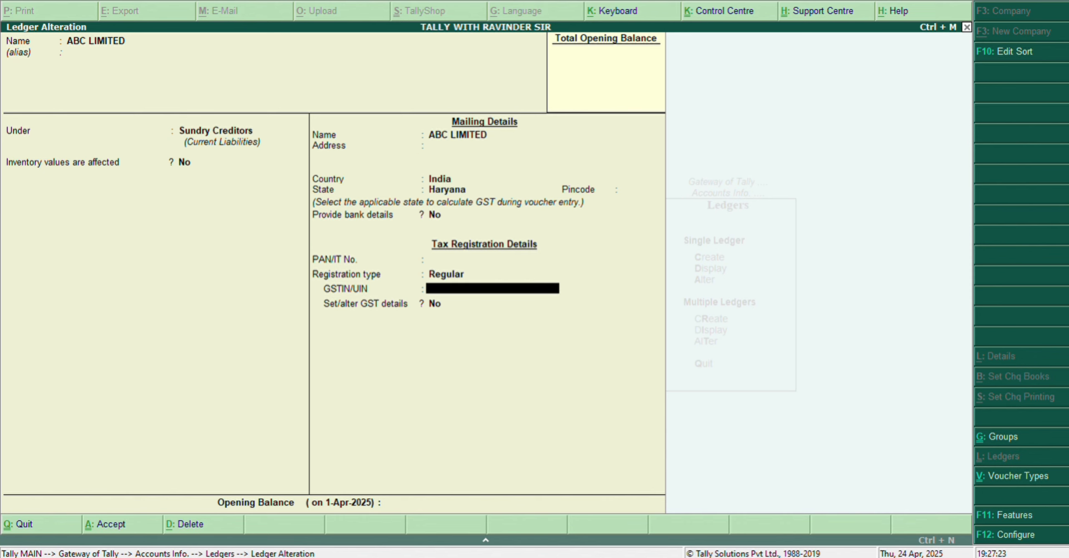
text(06AAAA)
key(Return)
key(Return)
key(Return)
key(Return)
key(Return)
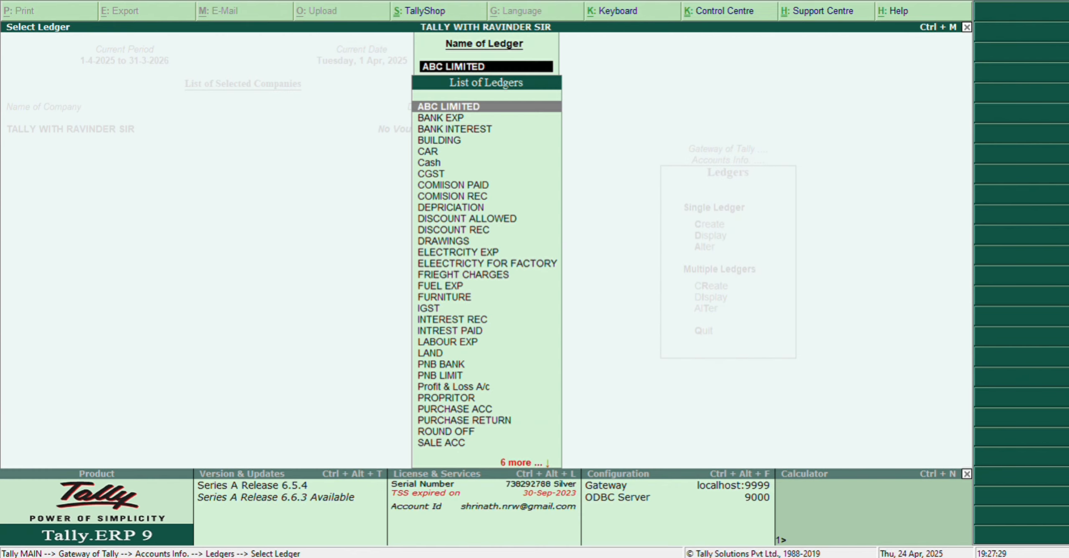
Step: Open the ROUND OFF ledger for alteration, keeping it under Indirect Expenses with inventory values affected set to No
text(ROU)
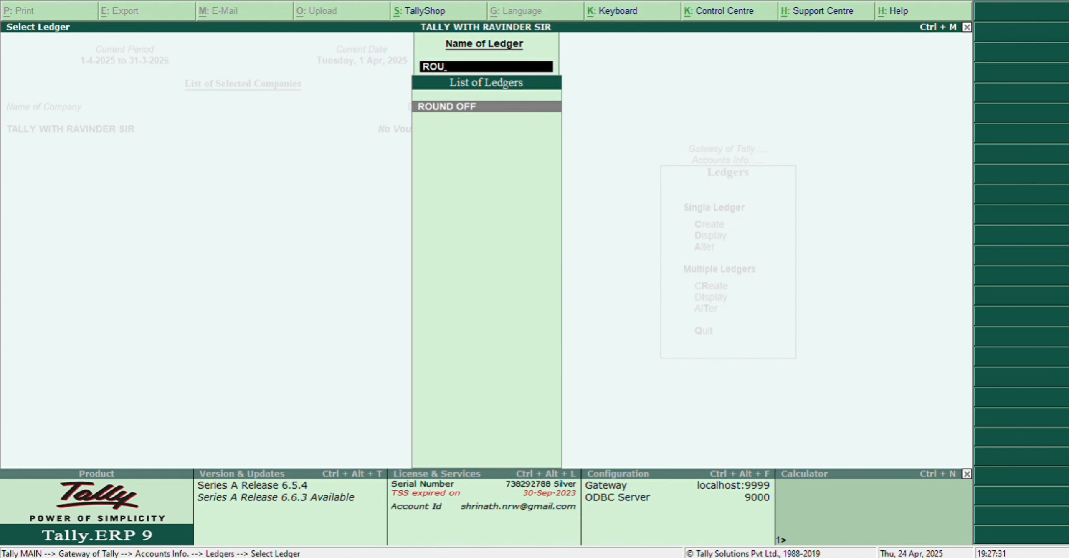
key(Return)
key(Return)
key(Return)
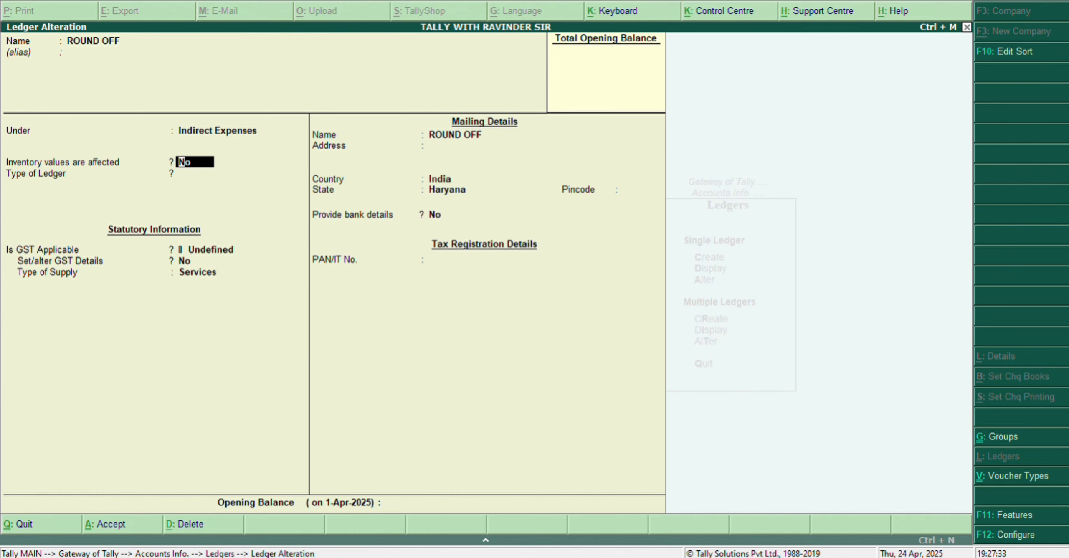
key(Return)
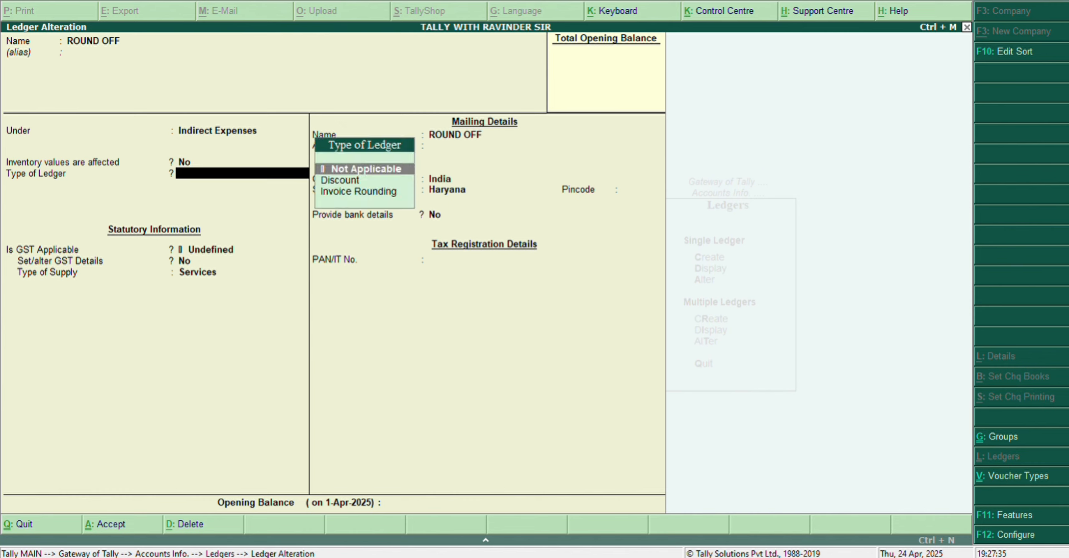
Step: Set the ROUND OFF ledger's type to Invoice Rounding with Normal Rounding and a rounding limit of 1, and save it
key(Down)
key(Down)
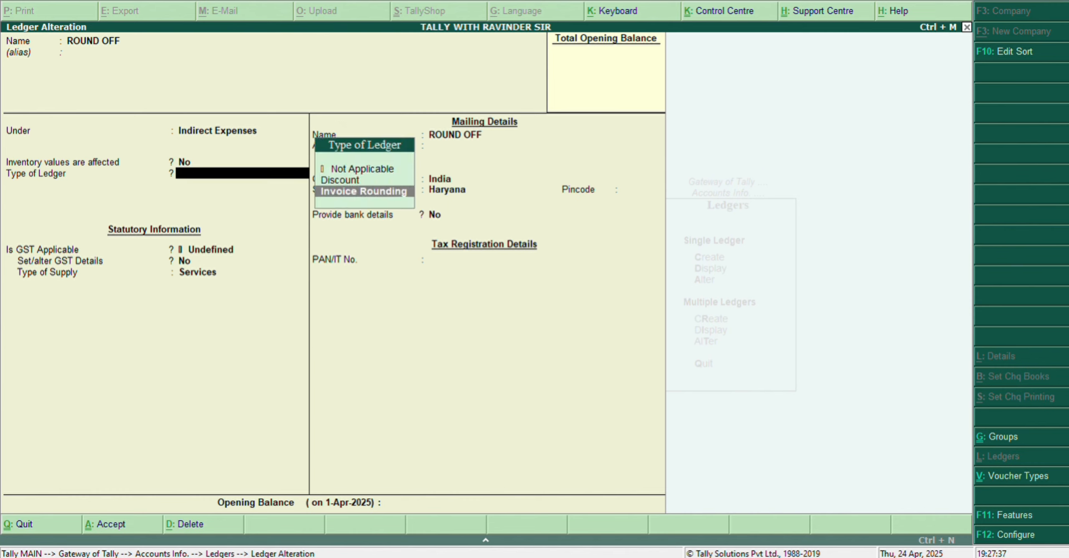
key(Return)
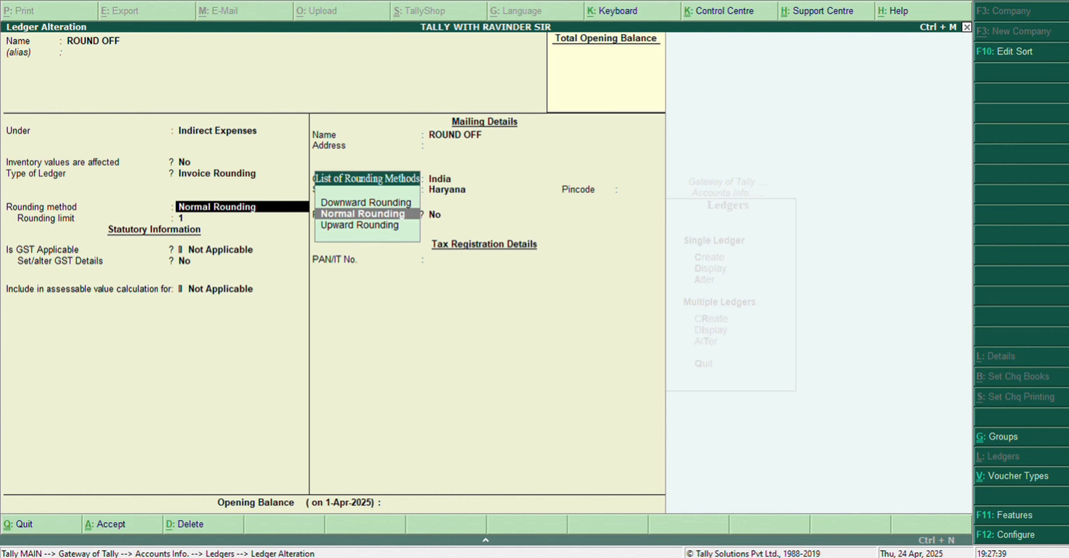
key(Return)
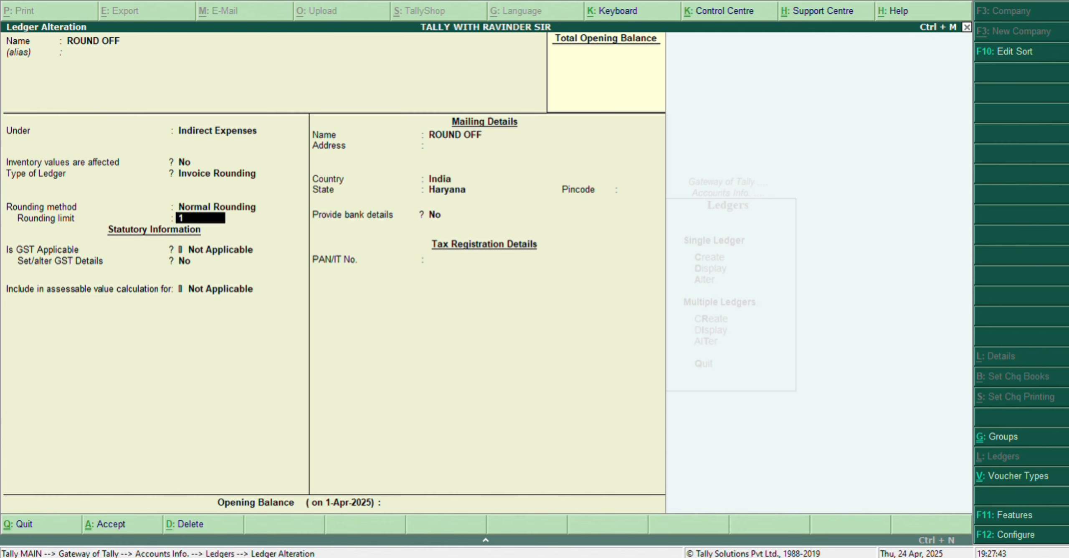
key(Return)
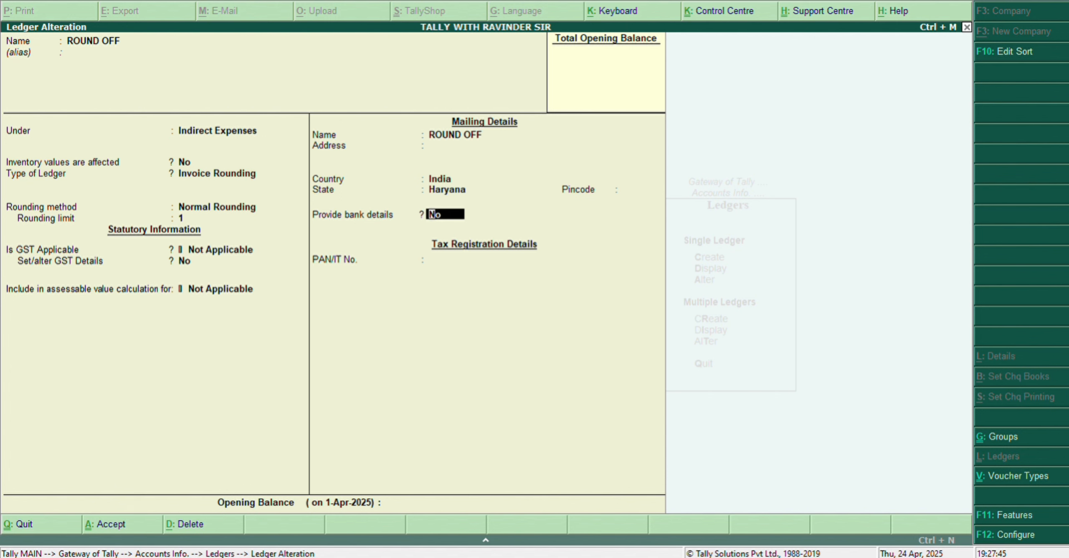
key(Return)
key(Return)
key(Return)
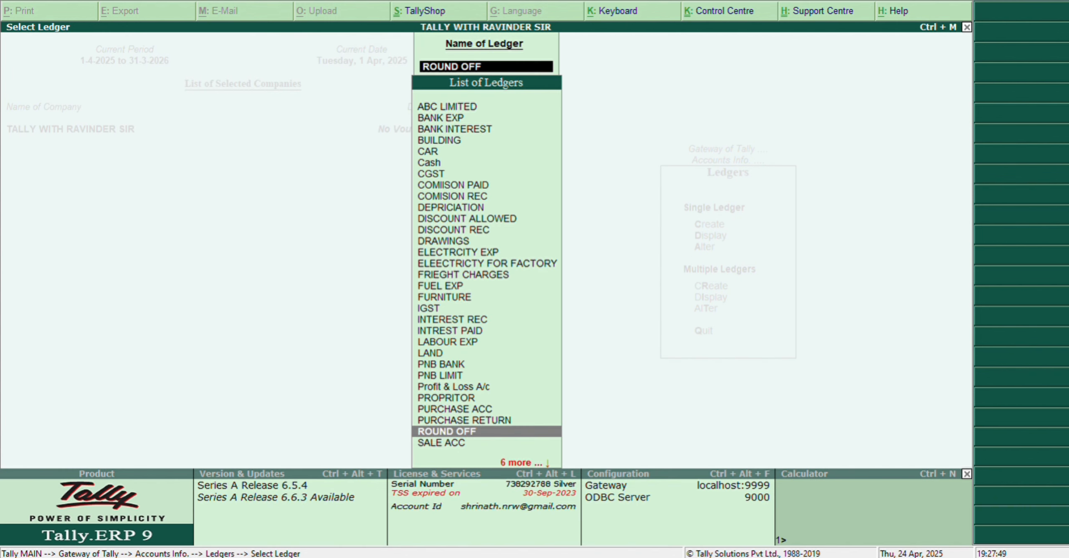
Step: Review the bank account details of the PNB BANK ledger in alteration mode and accept the ledger
text(BAN)
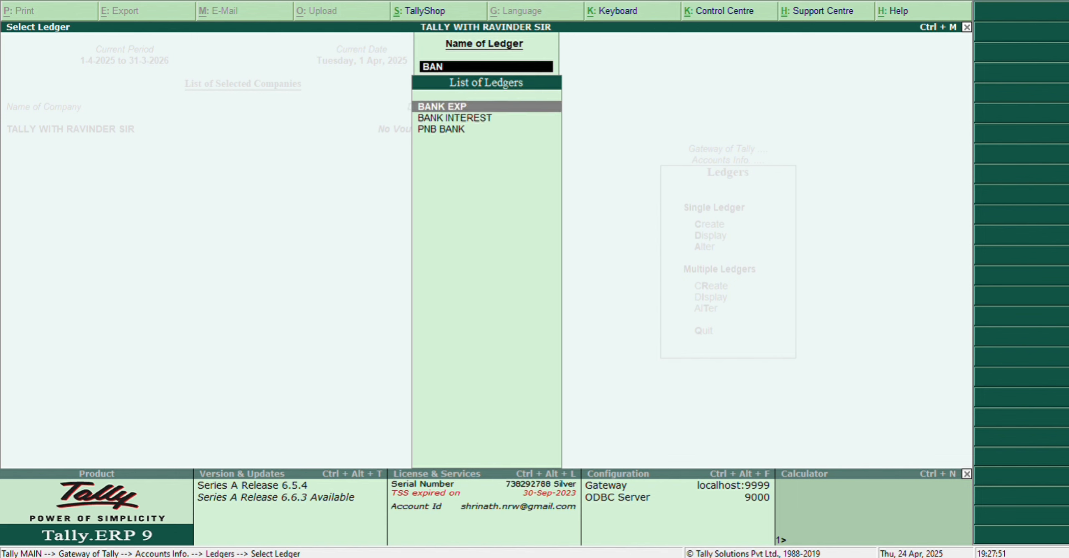
key(Down)
key(Down)
key(Return)
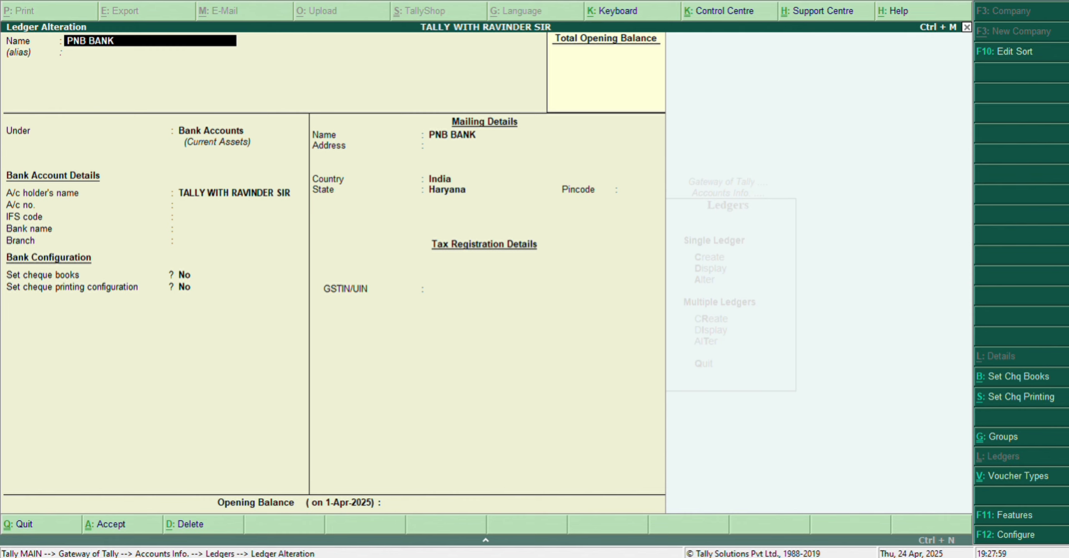
key(Return)
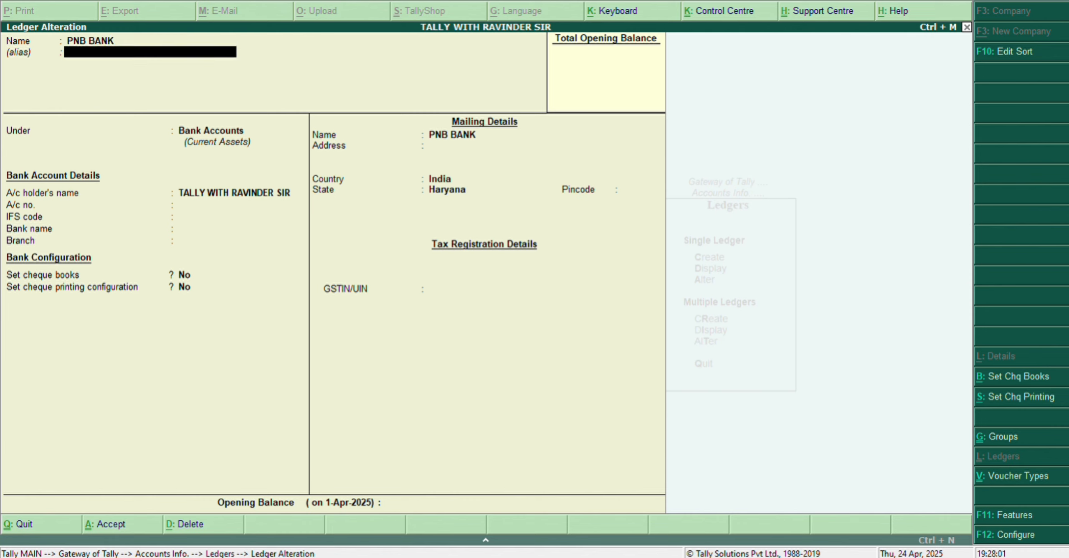
key(Return)
key(Return)
key(Return)
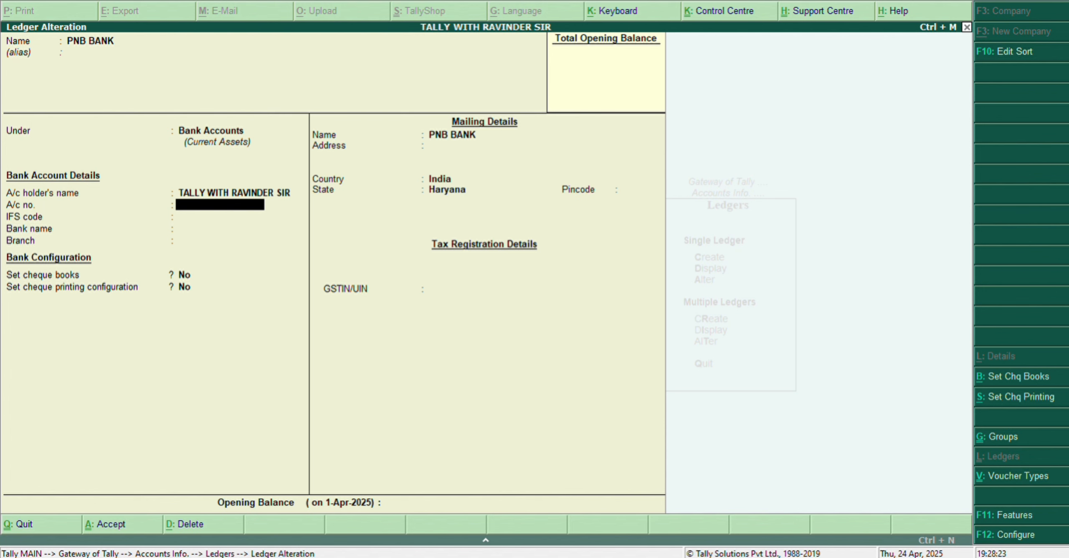
key(ctrl+a)
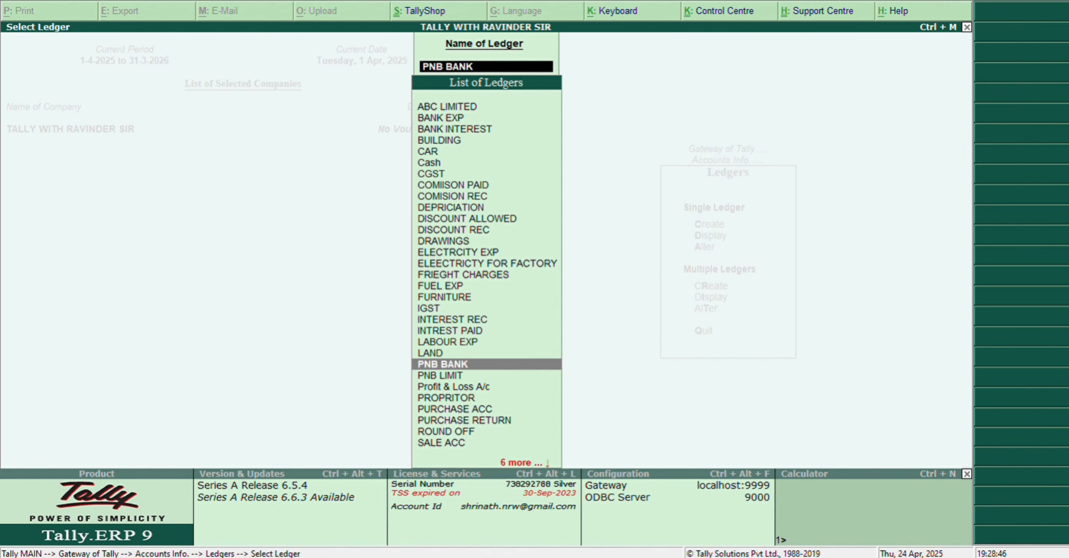
Step: Leave ledger alteration and return to the Gateway of Tally
key(Escape)
key(Escape)
key(Escape)
key(Escape)
key(Escape)
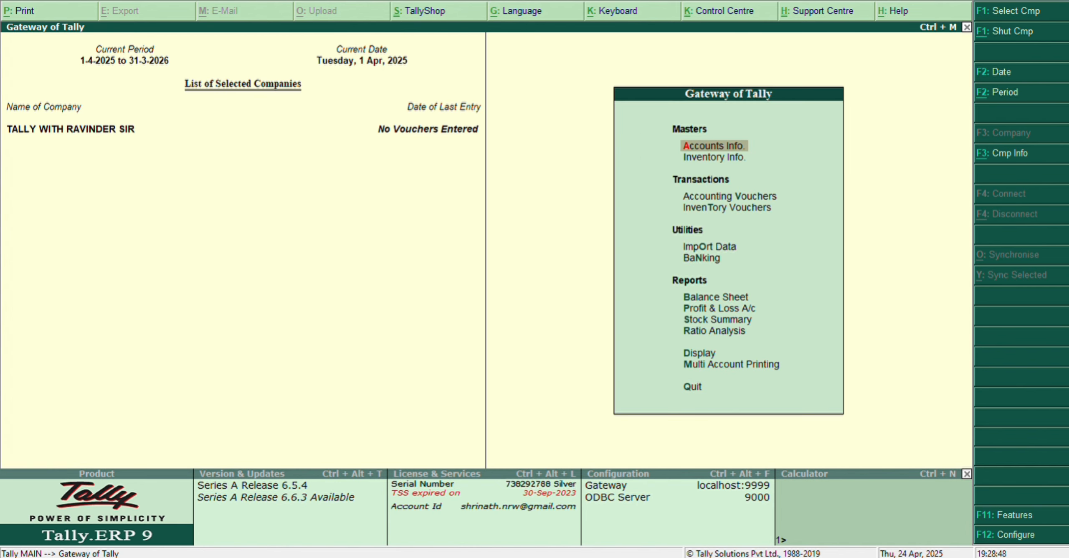